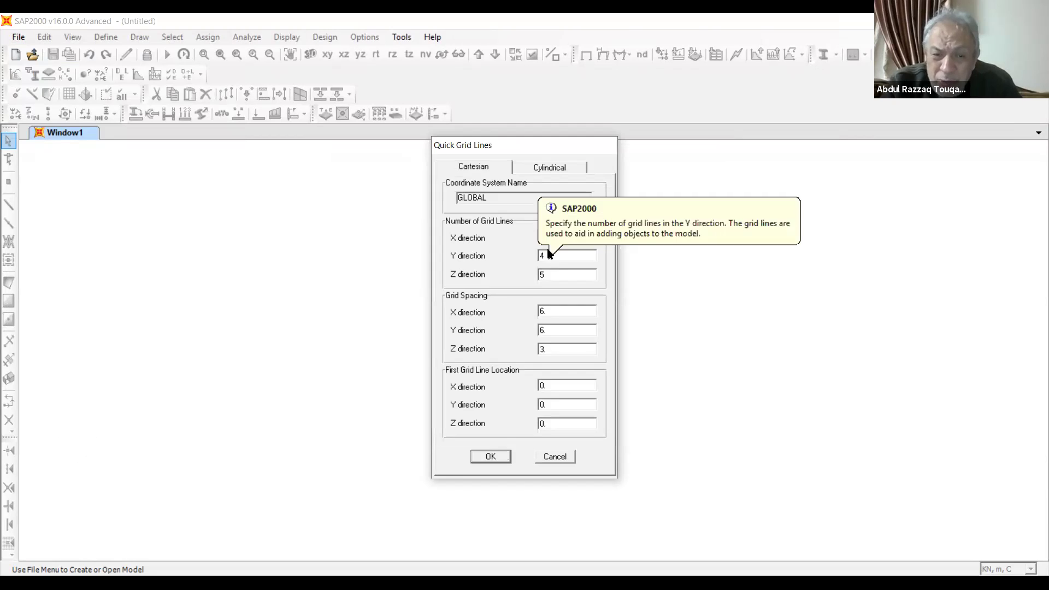
Step: Create the grid with 2 grid lines in the Y and Z directions and a Z spacing of 6 m
{"action": "double_click", "coordinate": [545, 254]}
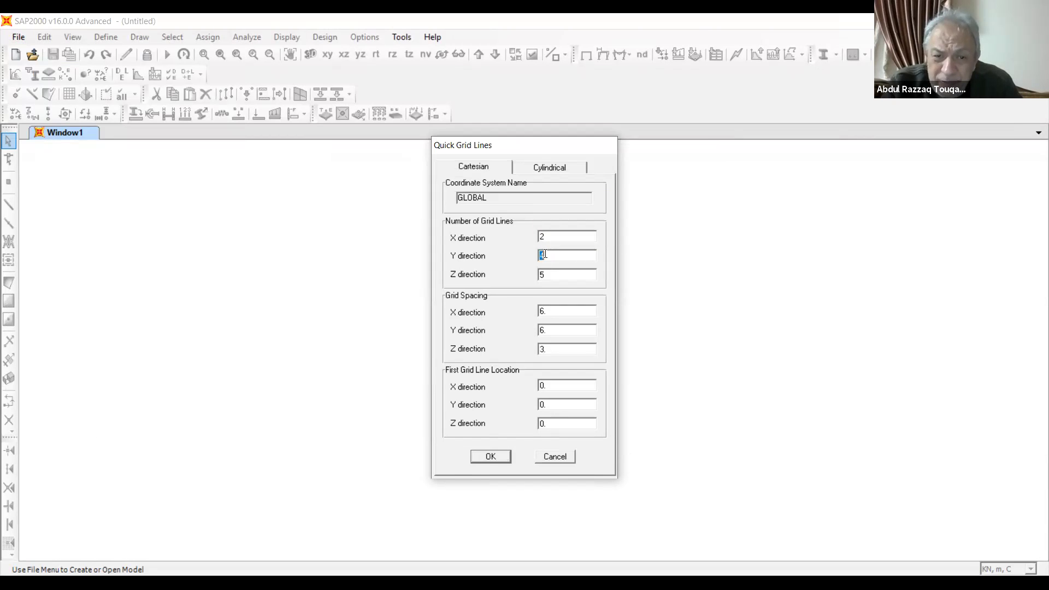
{"action": "type", "text": "2"}
{"action": "double_click", "coordinate": [550, 275]}
{"action": "type", "text": "2"}
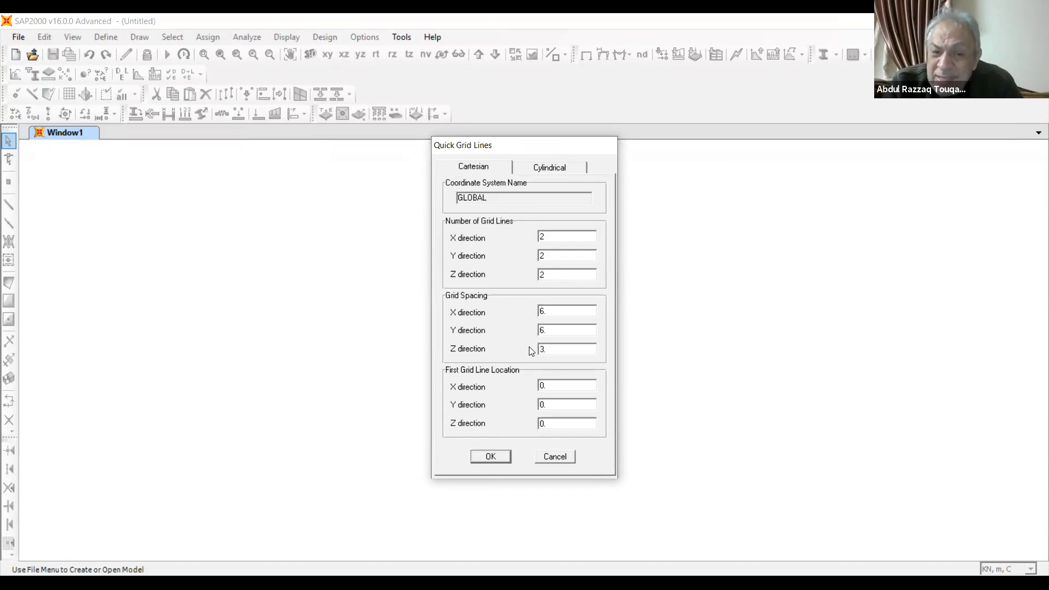
{"action": "double_click", "coordinate": [546, 350]}
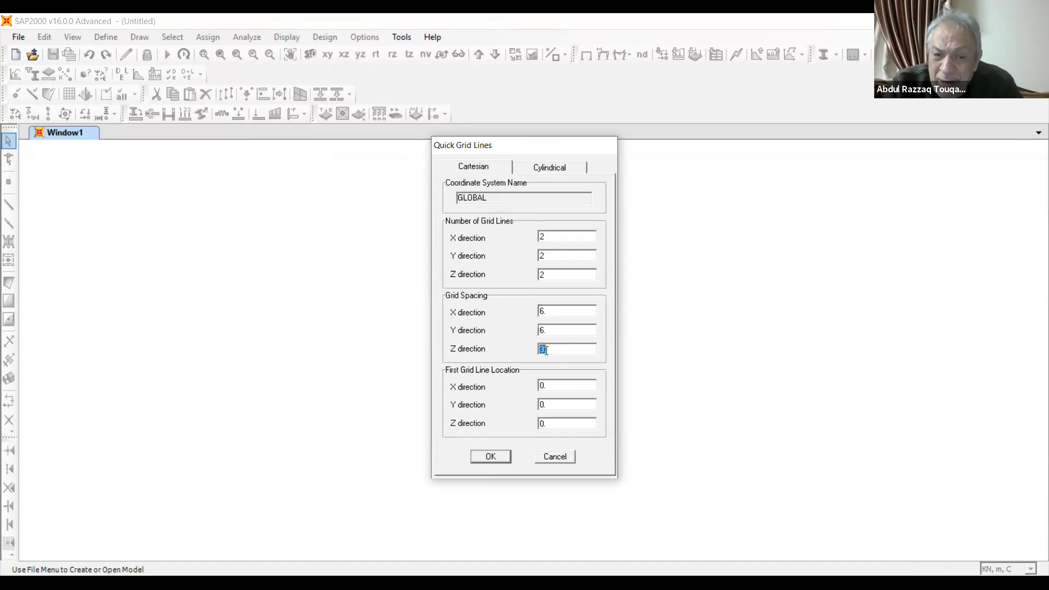
{"action": "type", "text": "6"}
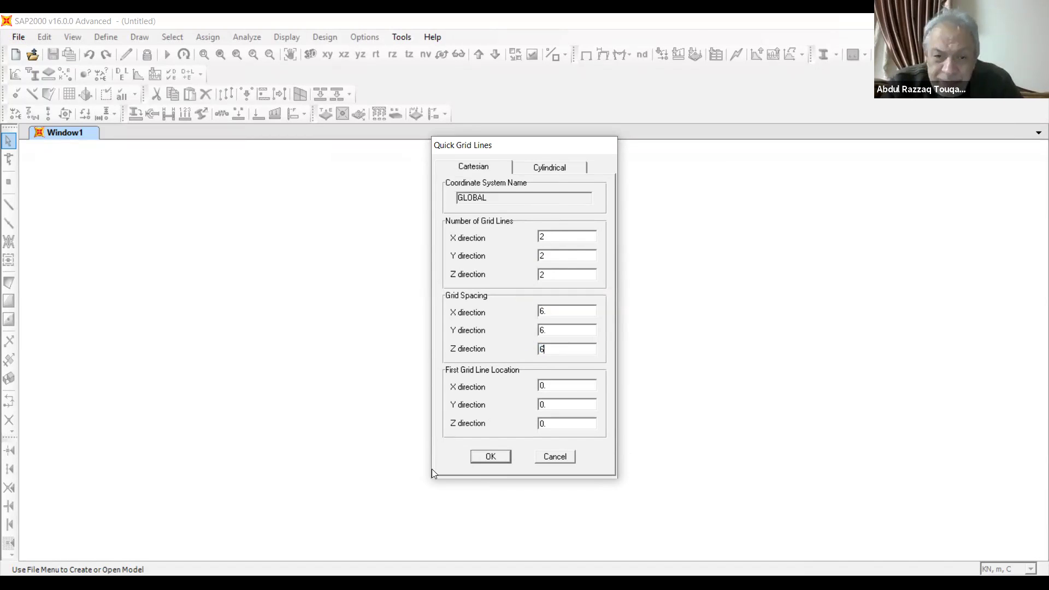
{"action": "left_click", "coordinate": [499, 461]}
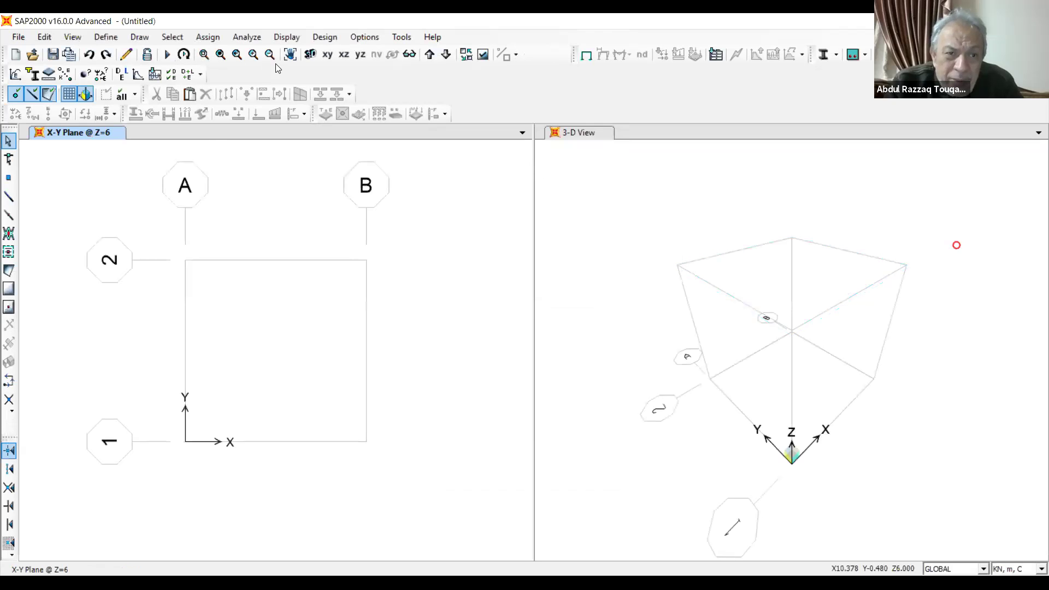
Step: Change the X-Y plan view to a 3-D view and rotate it so the grid's vertical edges no longer overlap
{"action": "left_click", "coordinate": [309, 56]}
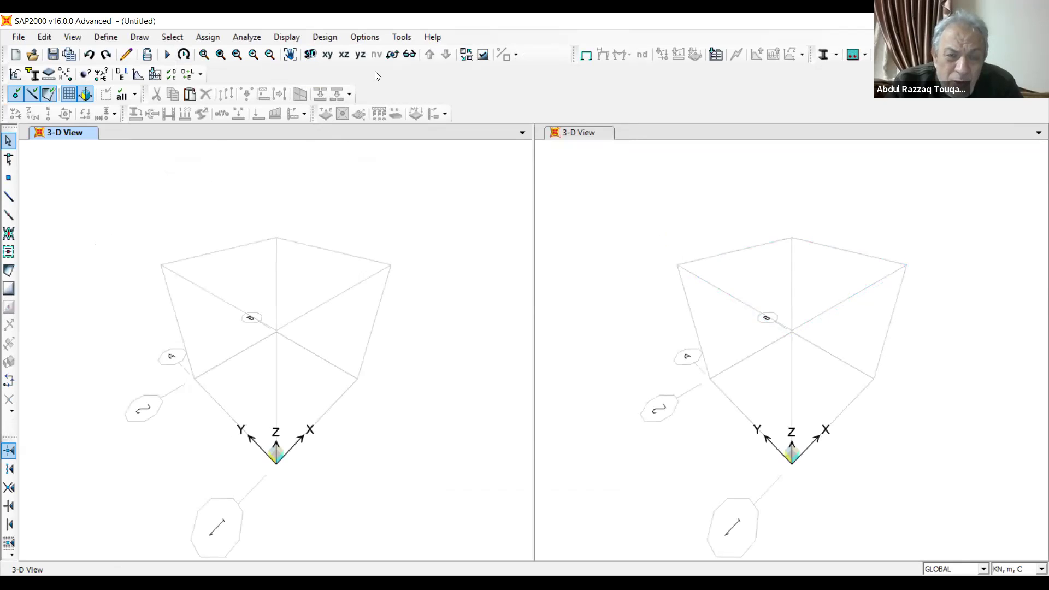
{"action": "left_click", "coordinate": [392, 55]}
{"action": "left_click_drag", "start_coordinate": [346, 238], "coordinate": [370, 240]}
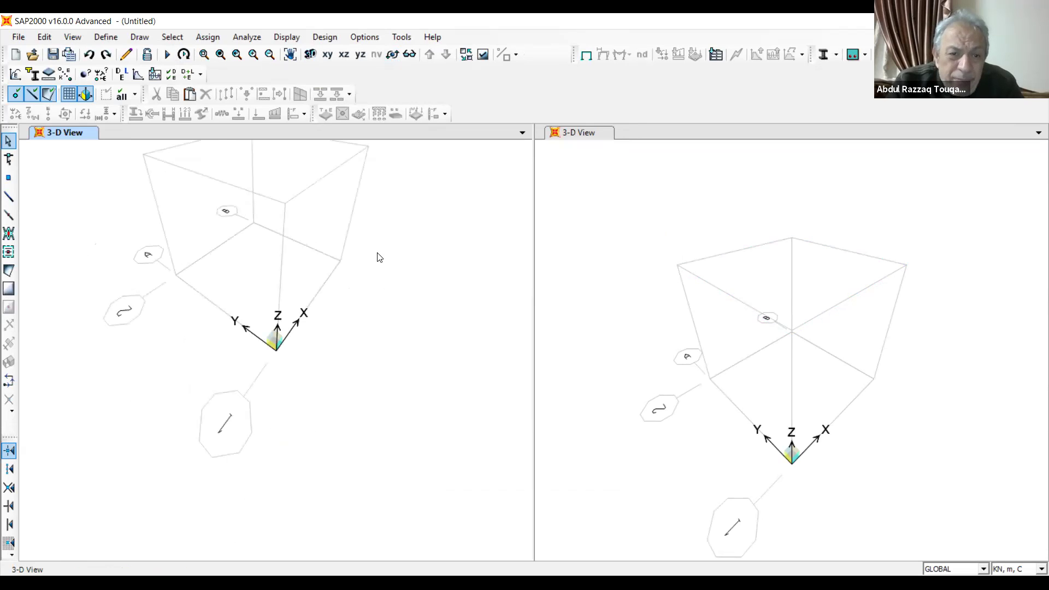
{"action": "left_click", "coordinate": [290, 54]}
{"action": "left_click_drag", "start_coordinate": [374, 252], "coordinate": [374, 290]}
Step: Add a new steel tube frame section named tube140
{"action": "left_click", "coordinate": [139, 37]}
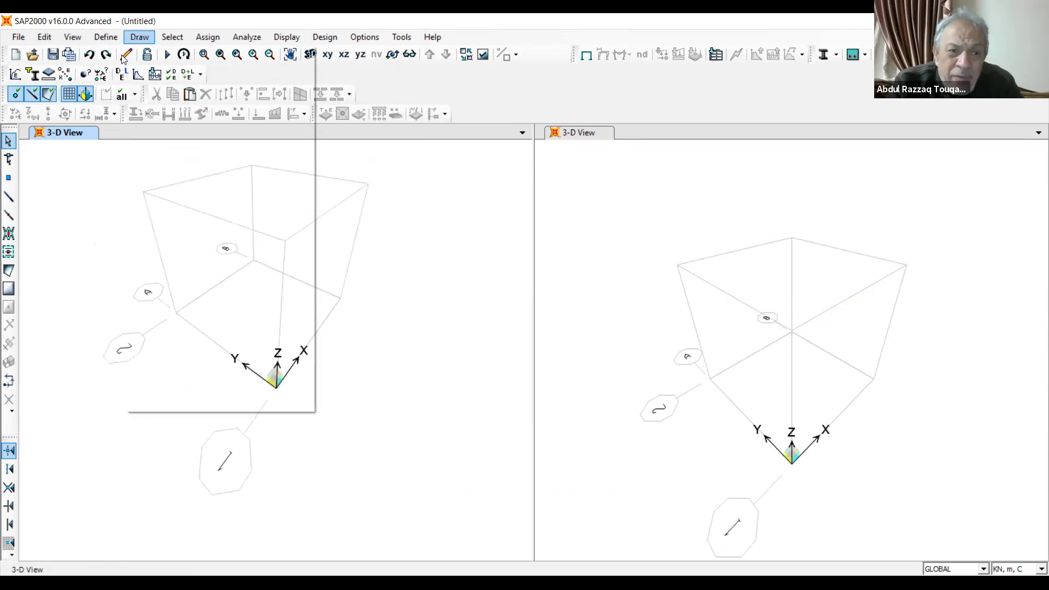
{"action": "key", "text": "Left"}
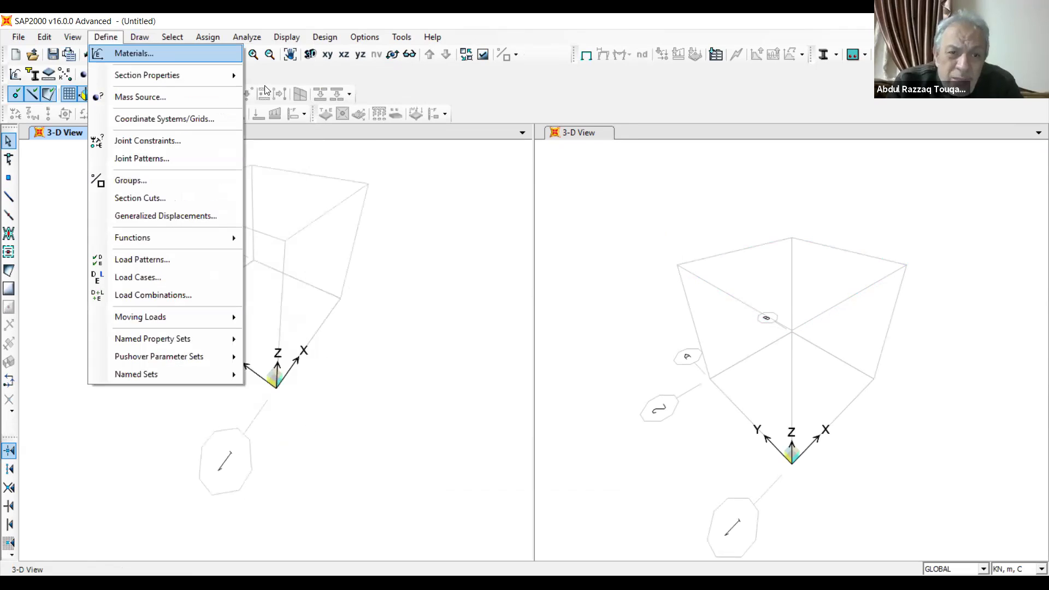
{"action": "key", "text": "Down"}
{"action": "key", "text": "Right"}
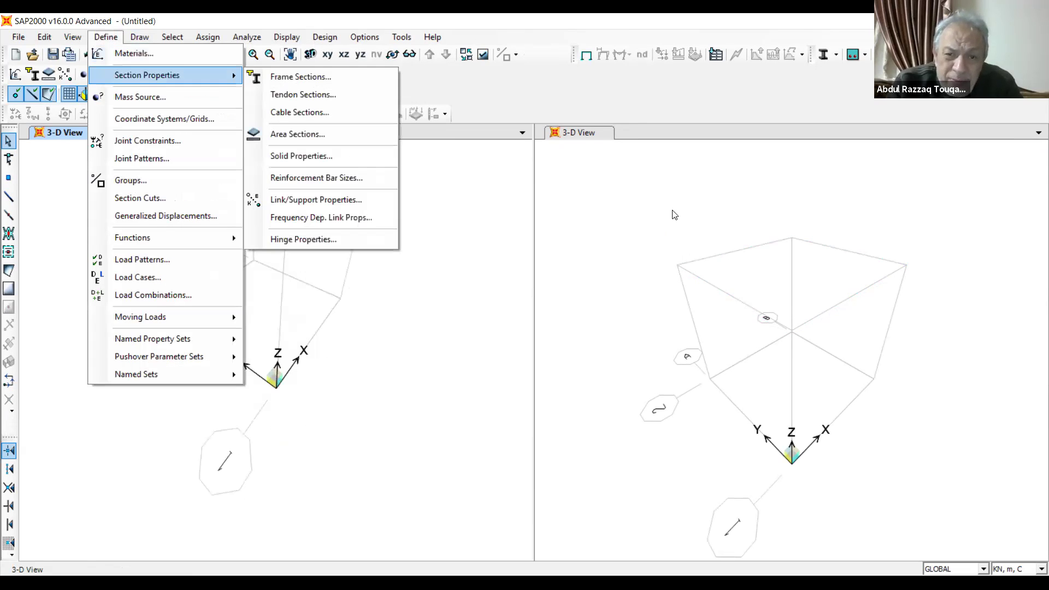
{"action": "left_click", "coordinate": [631, 227]}
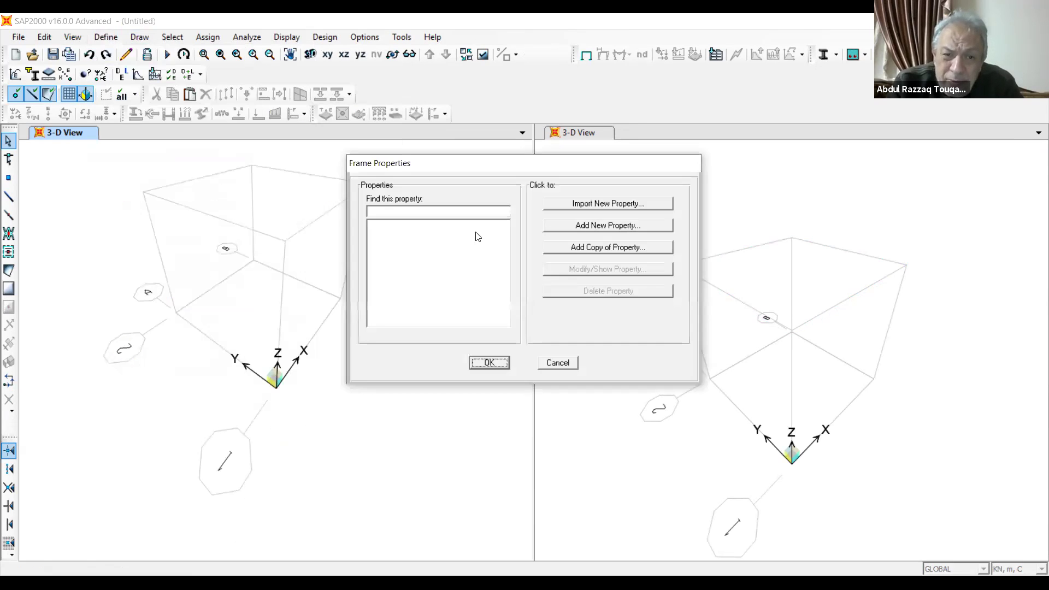
{"action": "left_click", "coordinate": [598, 225]}
{"action": "left_click", "coordinate": [659, 318]}
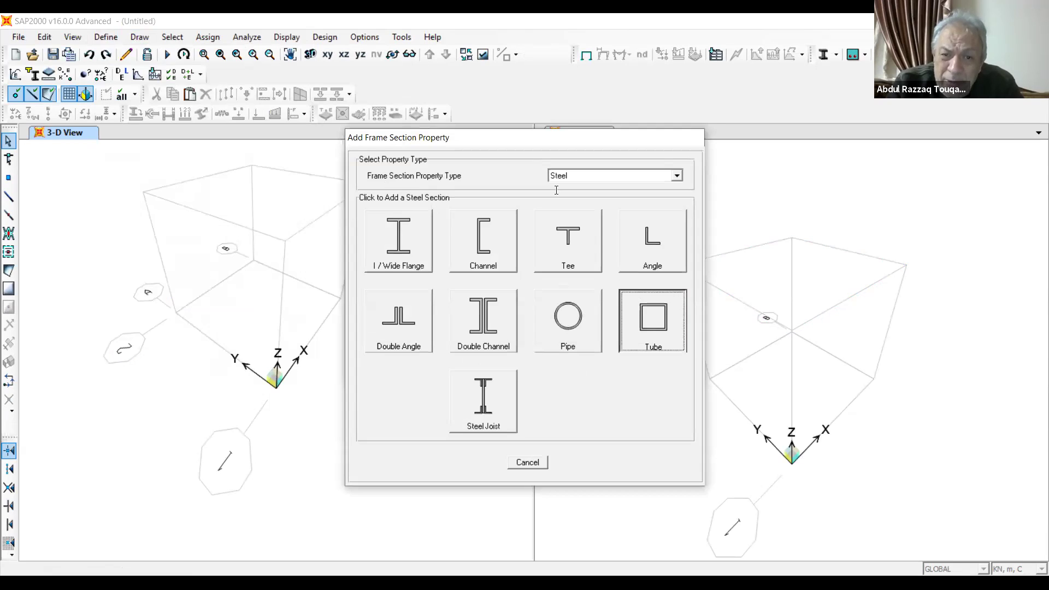
{"action": "type", "text": "لا"}
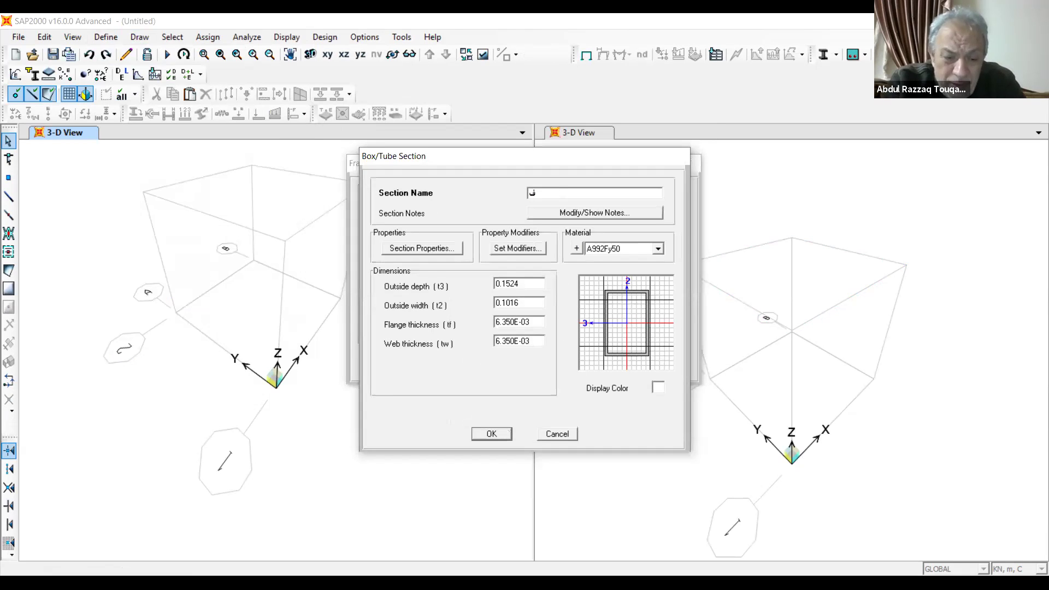
{"action": "key", "text": "BackSpace"}
{"action": "key", "text": "BackSpace"}
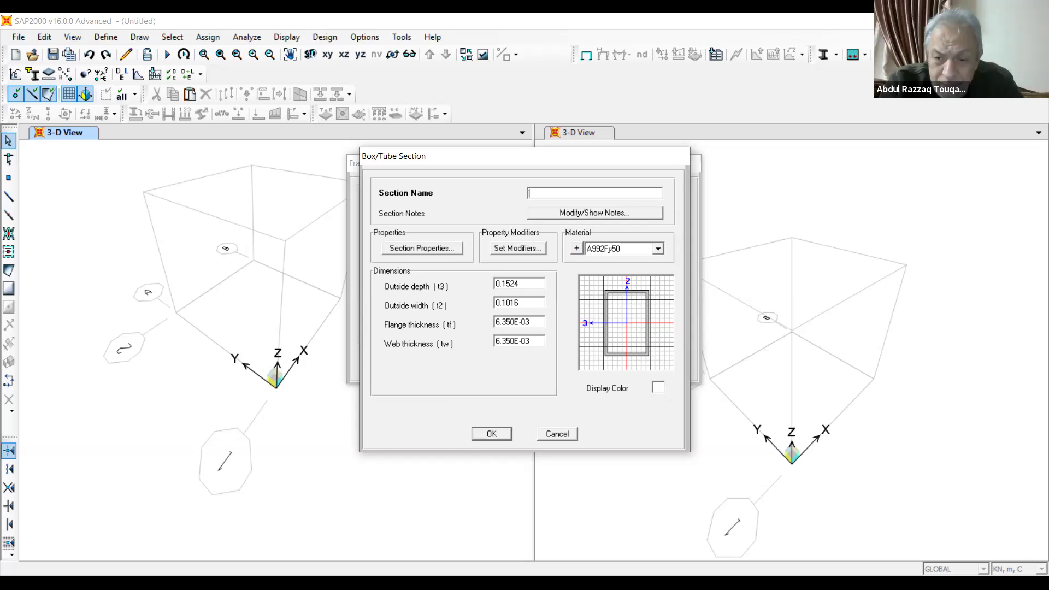
{"action": "type", "text": "tu"}
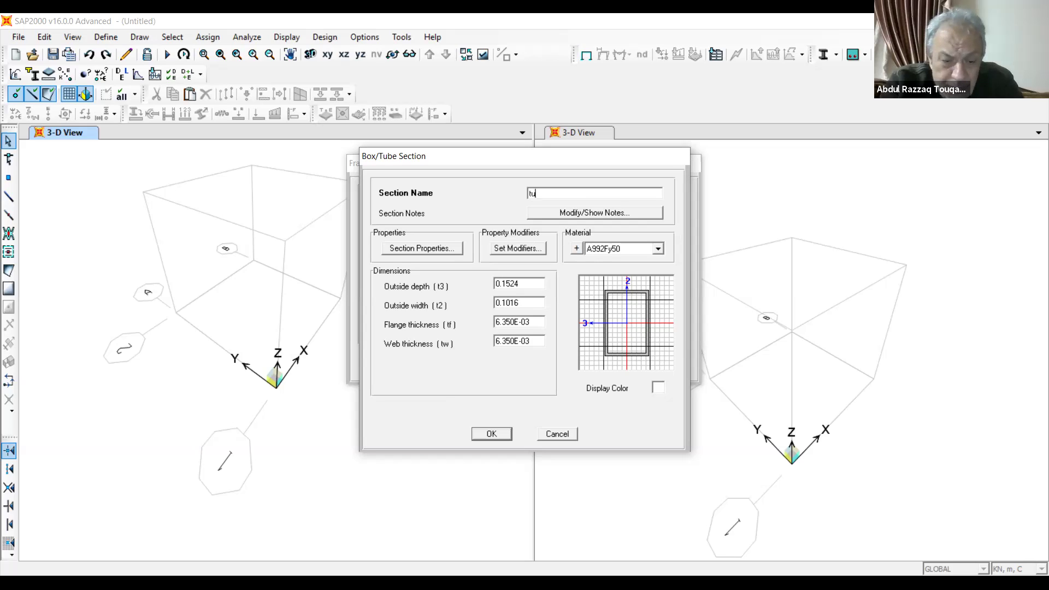
{"action": "type", "text": "be140"}
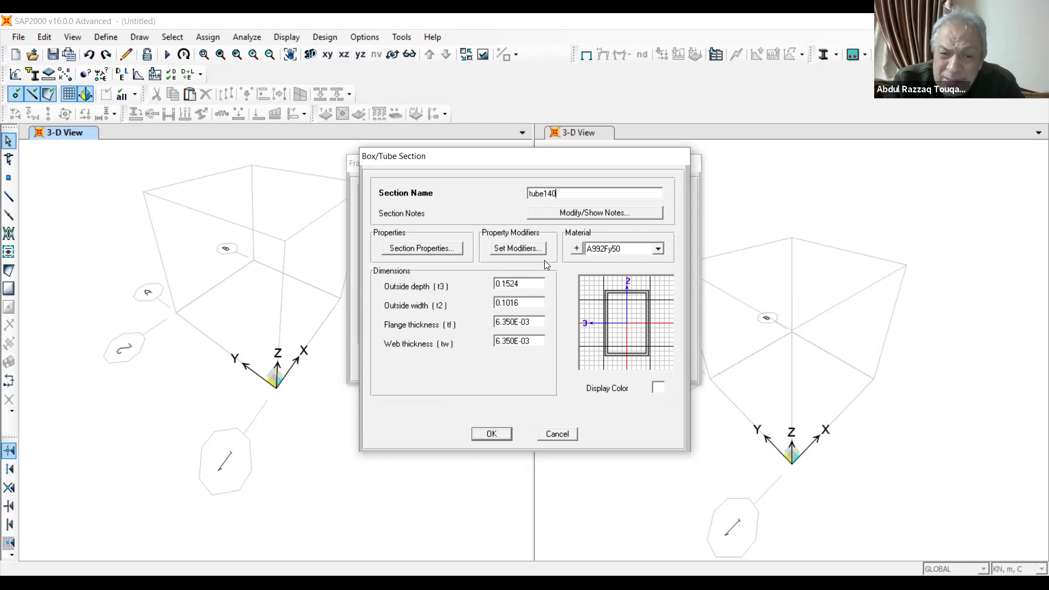
Step: Set the tube section's outside depth to 0.14 m, outside width to 0.1 m, and flange and web thickness to 0.004 m
{"action": "double_click", "coordinate": [525, 283]}
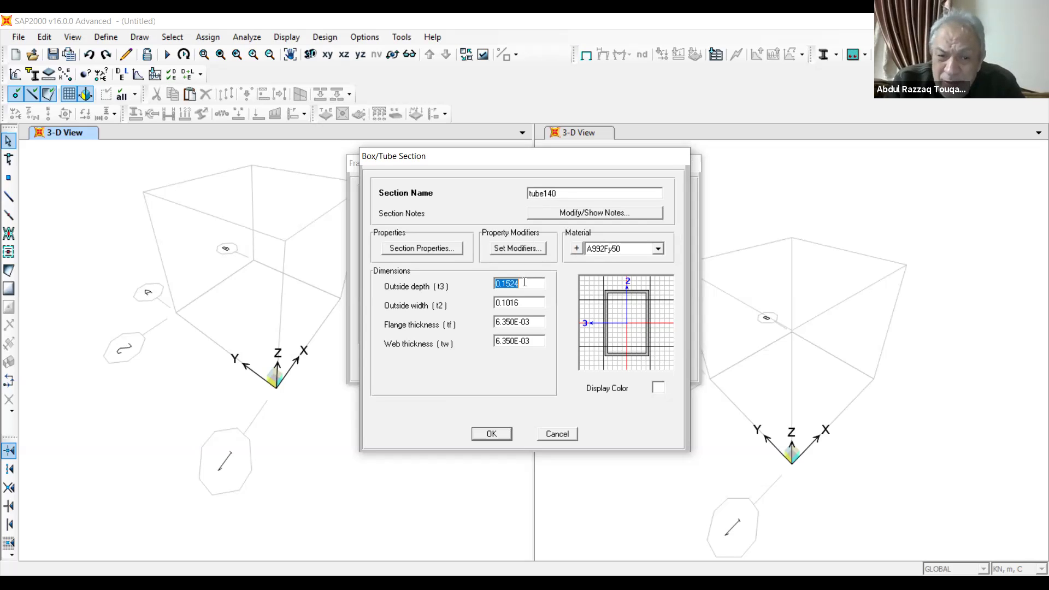
{"action": "type", "text": ".1"}
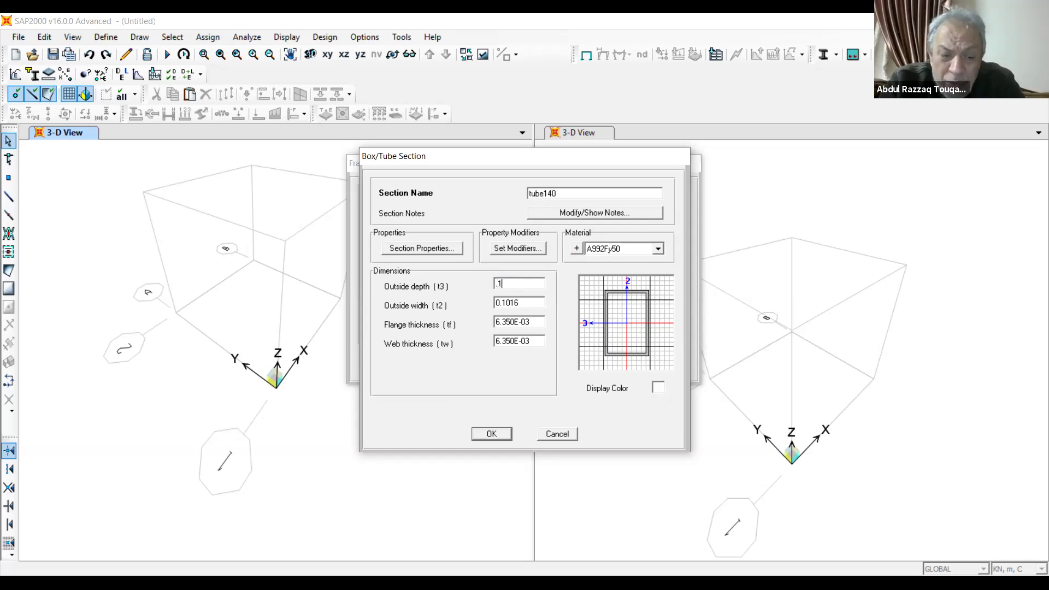
{"action": "type", "text": "4"}
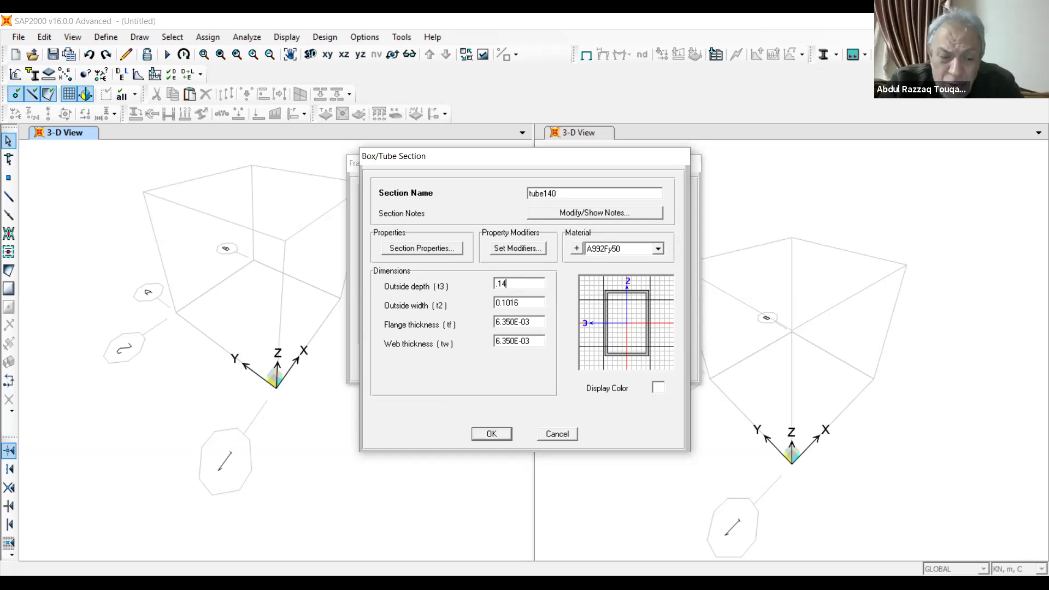
{"action": "key", "text": "Tab"}
{"action": "type", "text": ".1"}
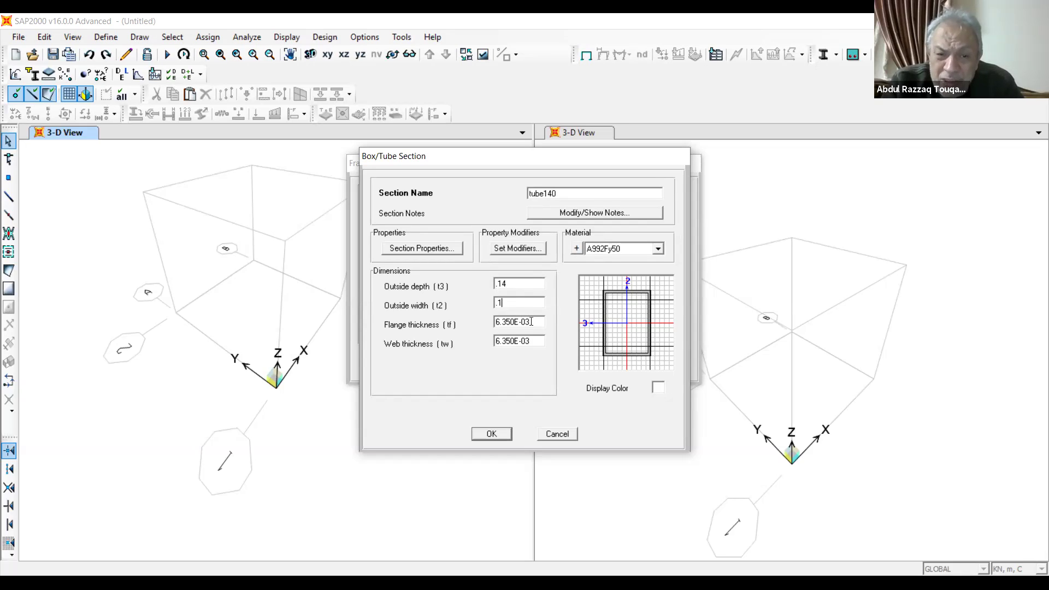
{"action": "key", "text": "Tab"}
{"action": "type", "text": ".004"}
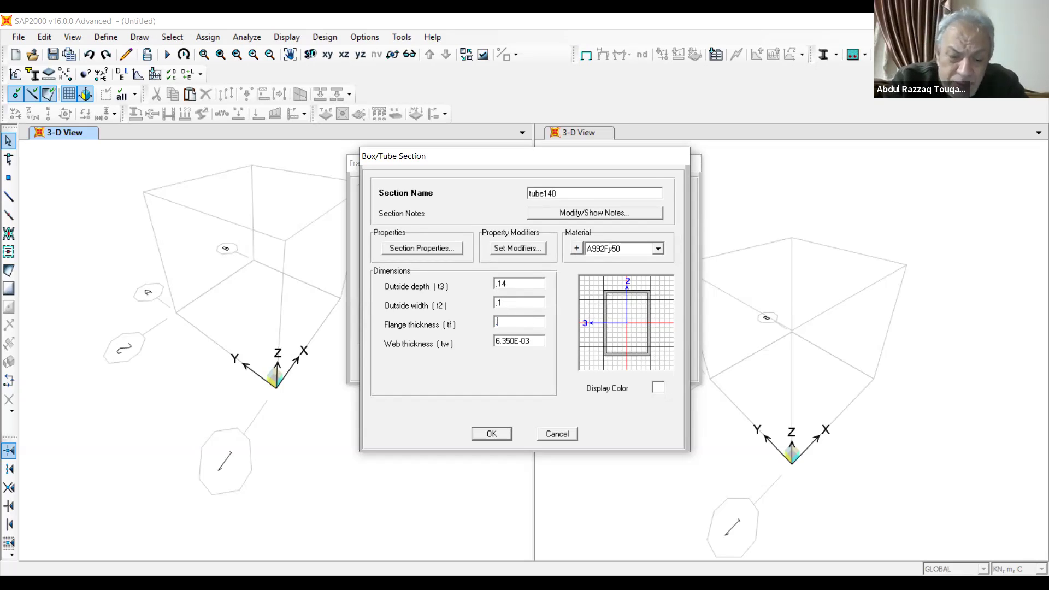
{"action": "key", "text": "Tab"}
{"action": "key", "text": "BackSpace"}
{"action": "type", "text": ".004"}
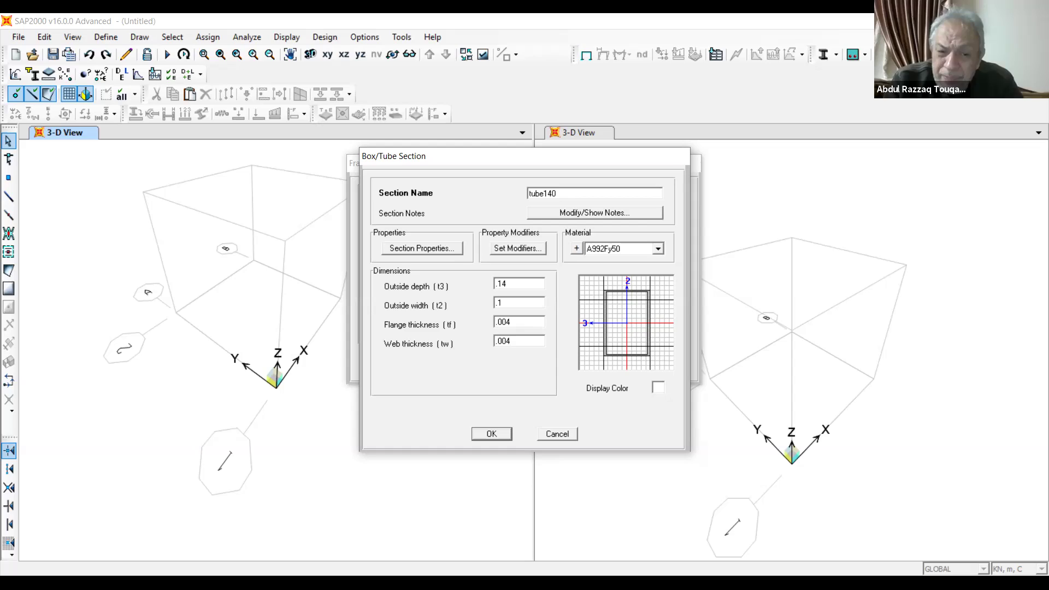
{"action": "left_click", "coordinate": [492, 435]}
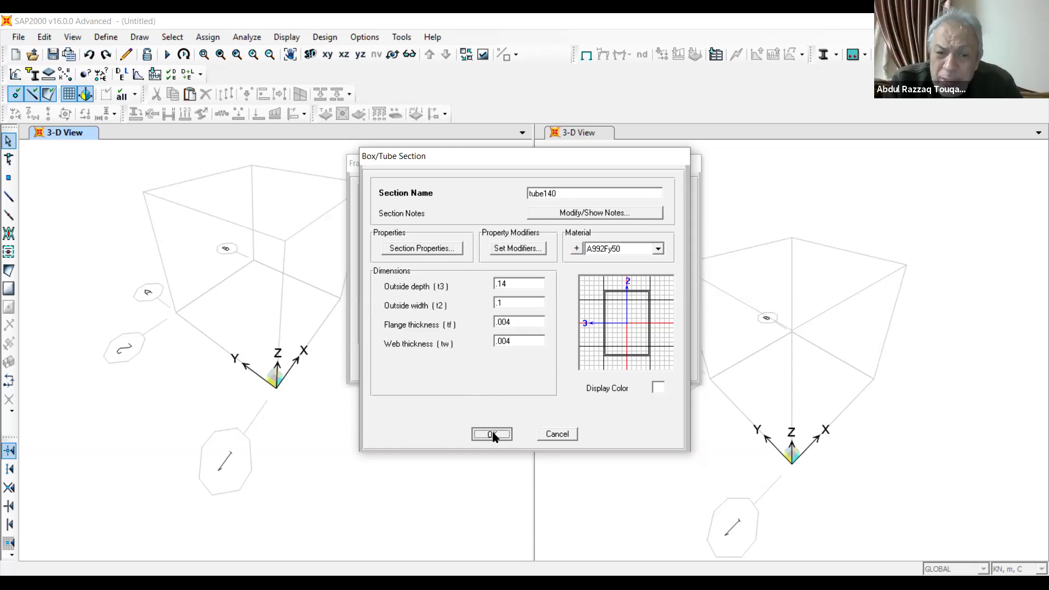
{"action": "left_click", "coordinate": [491, 361]}
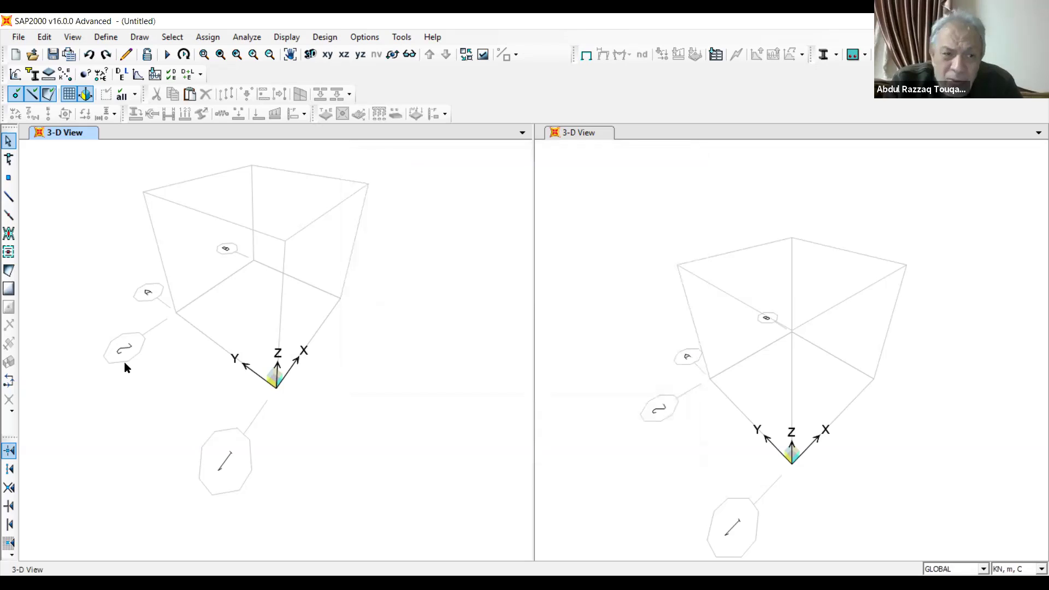
Step: Draw a straight tube140 frame on the vertical grid line at the origin and restrain its base joint in translations 1, 2 and 3
{"action": "left_click", "coordinate": [9, 216]}
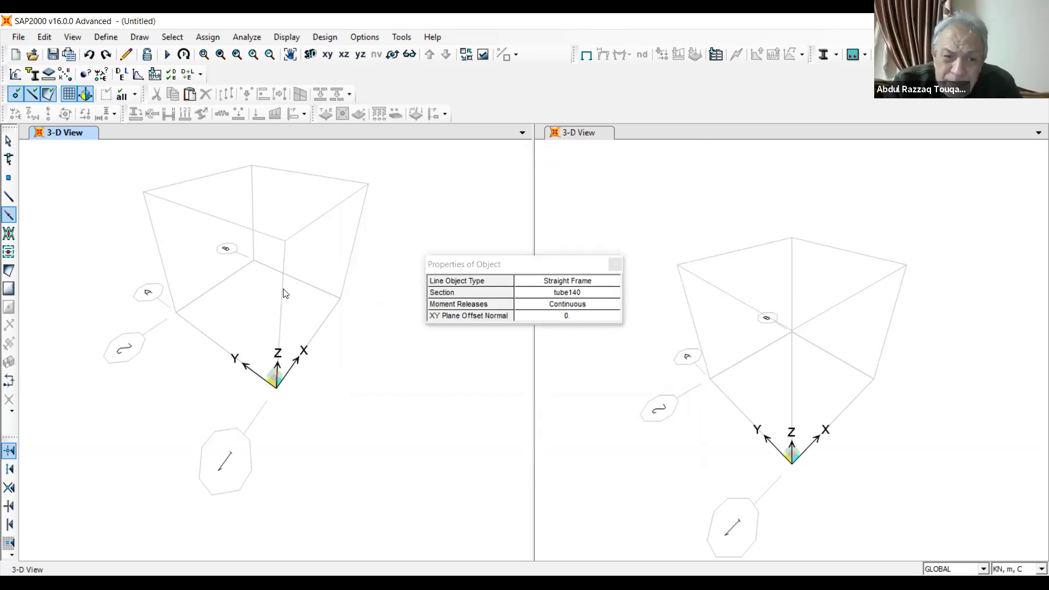
{"action": "left_click", "coordinate": [8, 141]}
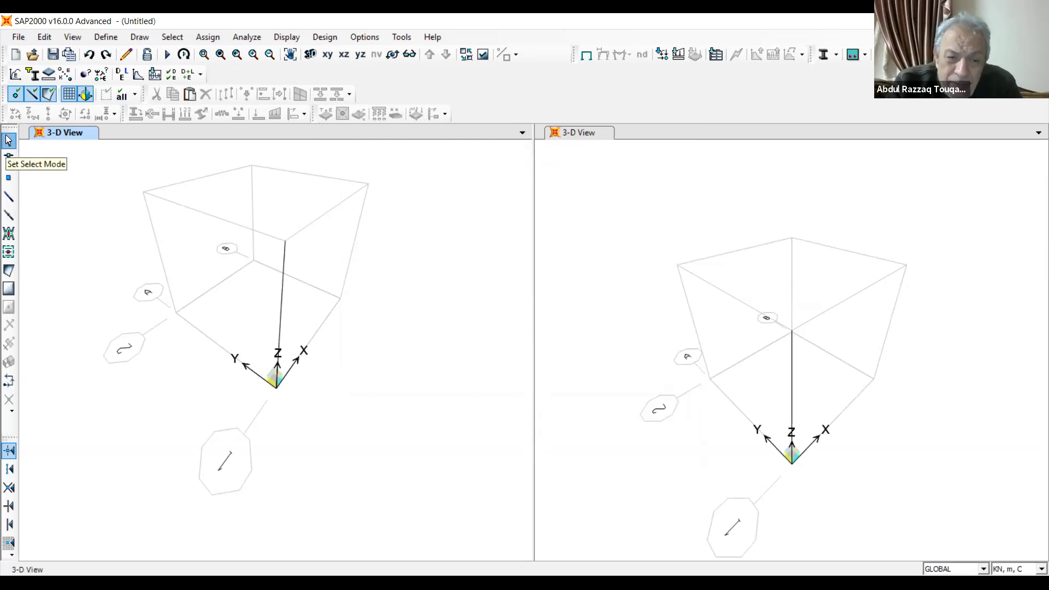
{"action": "left_click", "coordinate": [277, 390]}
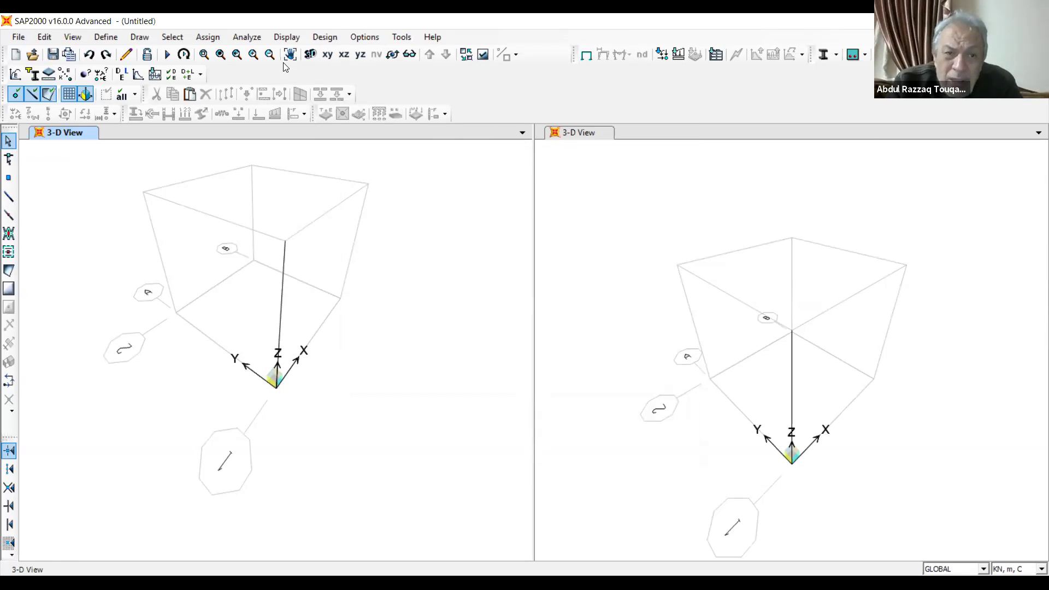
{"action": "left_click", "coordinate": [206, 39]}
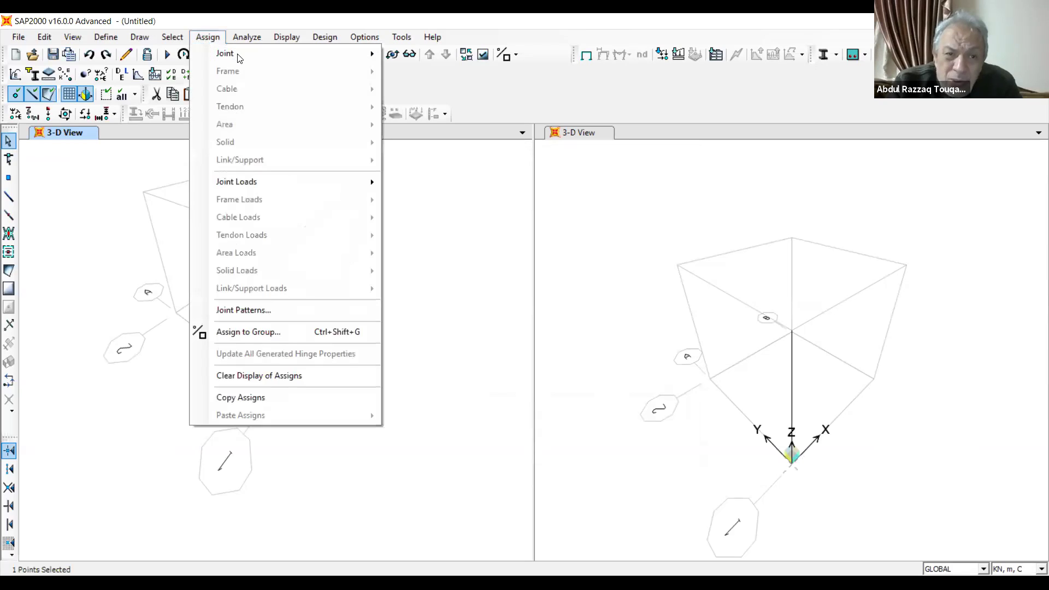
{"action": "mouse_move", "coordinate": [361, 55]}
{"action": "left_click", "coordinate": [425, 56]}
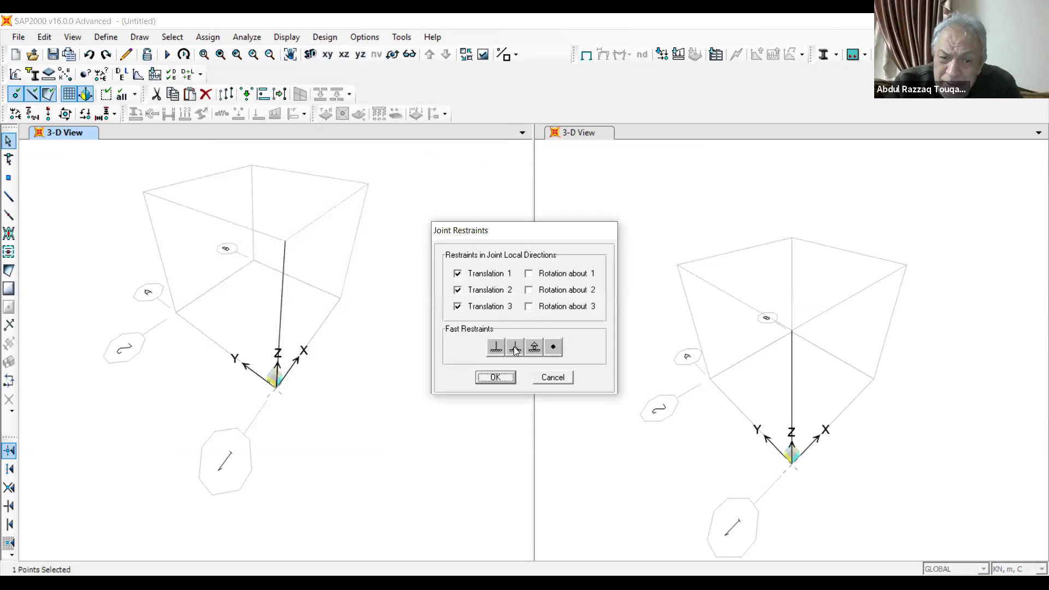
{"action": "left_click", "coordinate": [496, 378]}
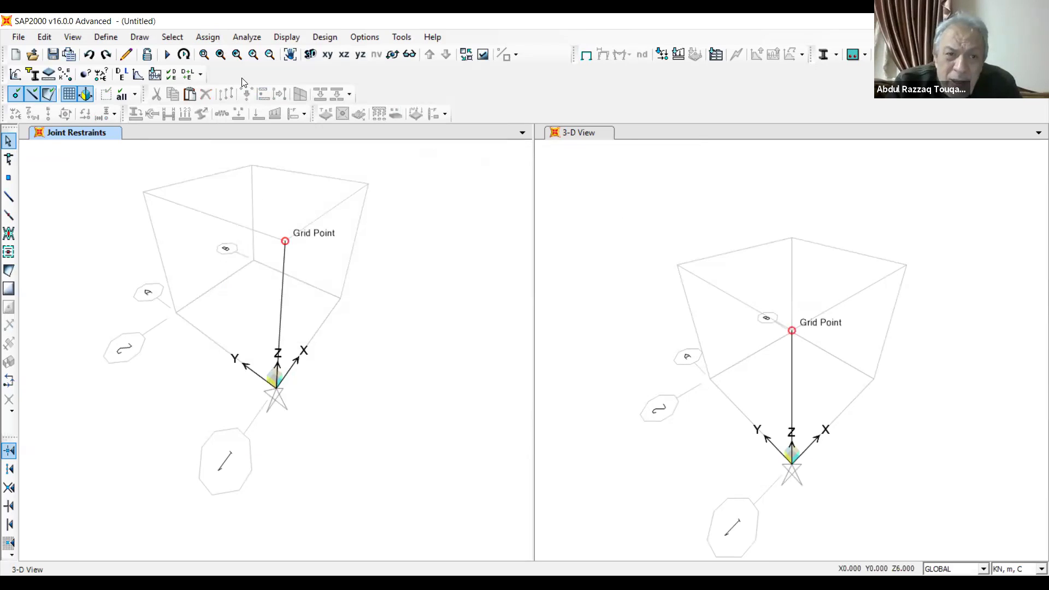
Step: Restrain the column's top joint in translations 1 and 2, leaving translation 3 free
{"action": "left_click", "coordinate": [207, 38]}
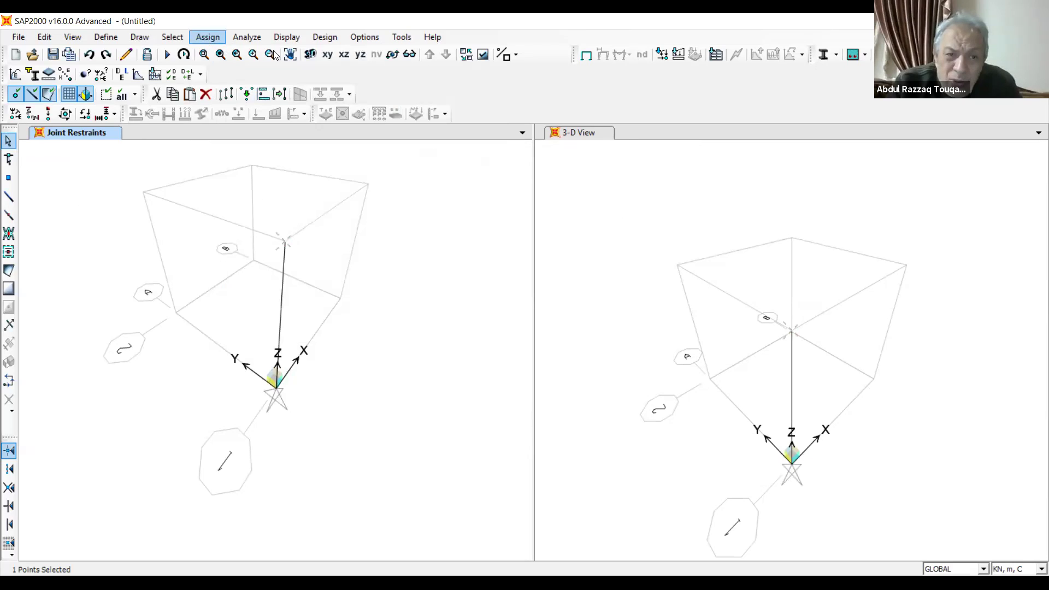
{"action": "key", "text": "Down"}
{"action": "key", "text": "Right"}
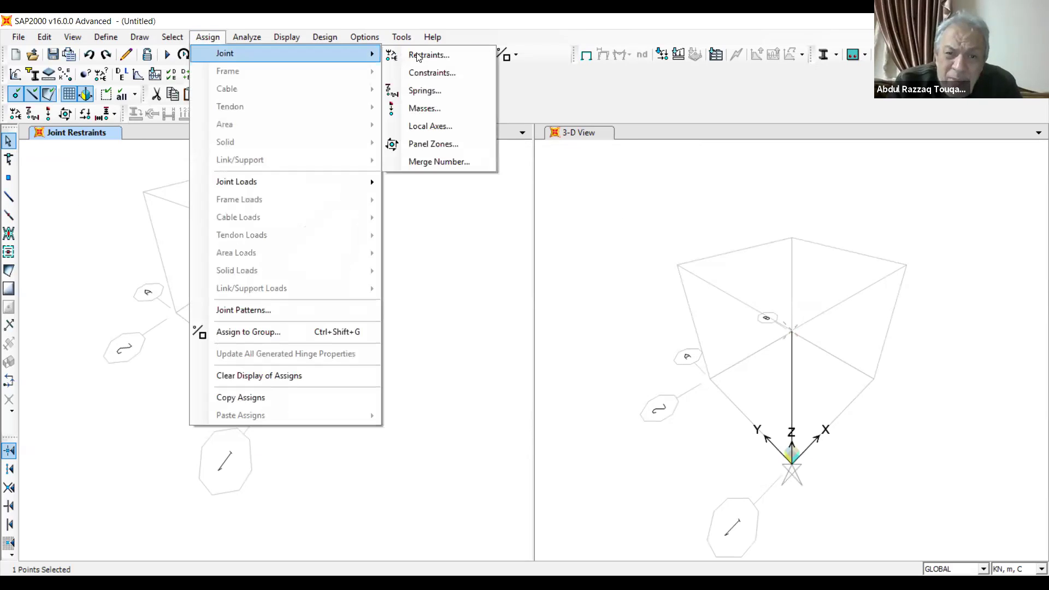
{"action": "key", "text": "Return"}
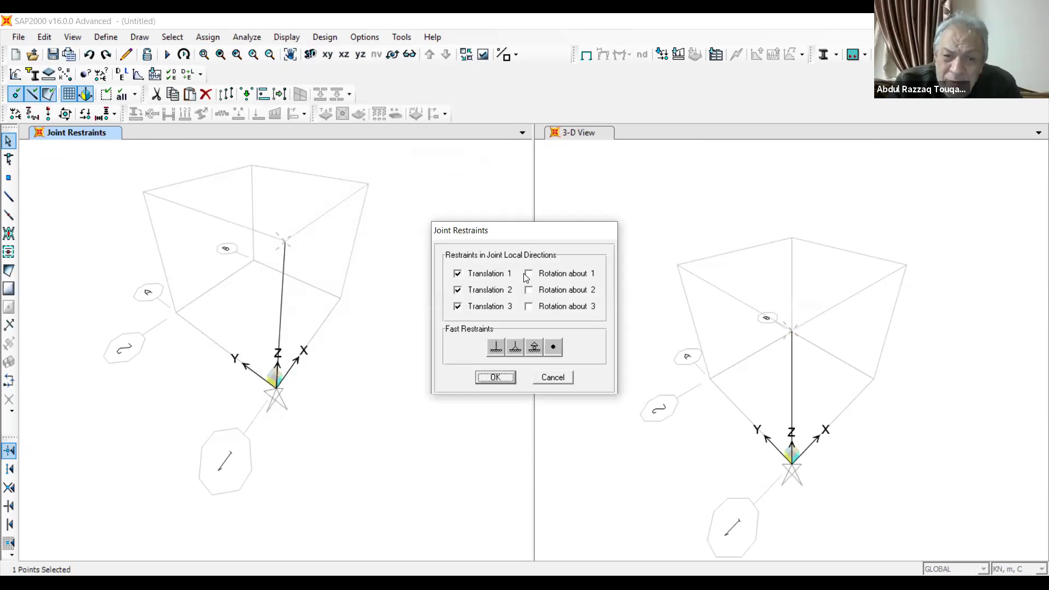
{"action": "left_click", "coordinate": [458, 307]}
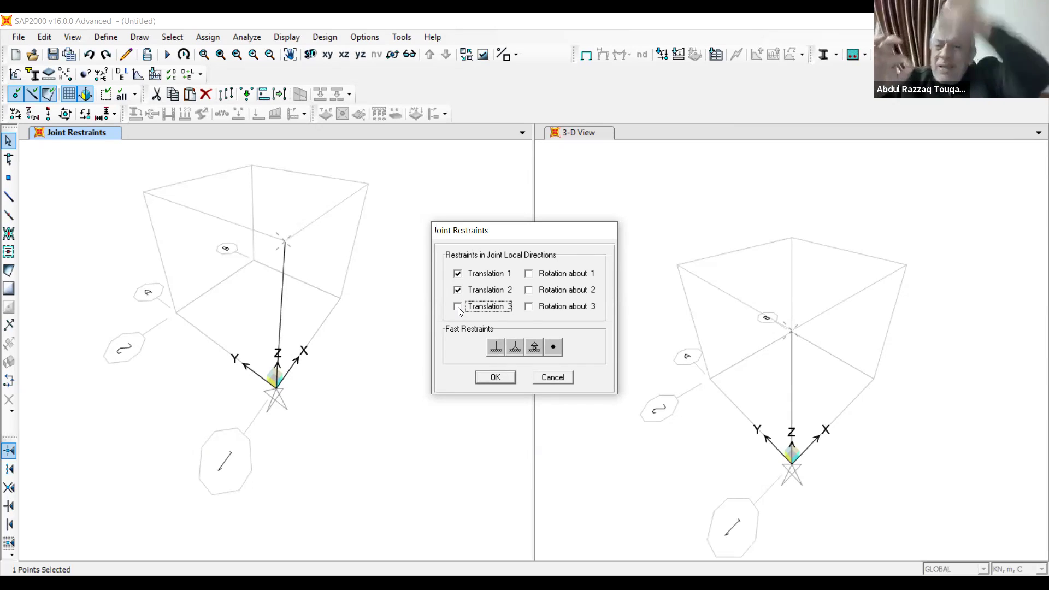
{"action": "left_click", "coordinate": [499, 382]}
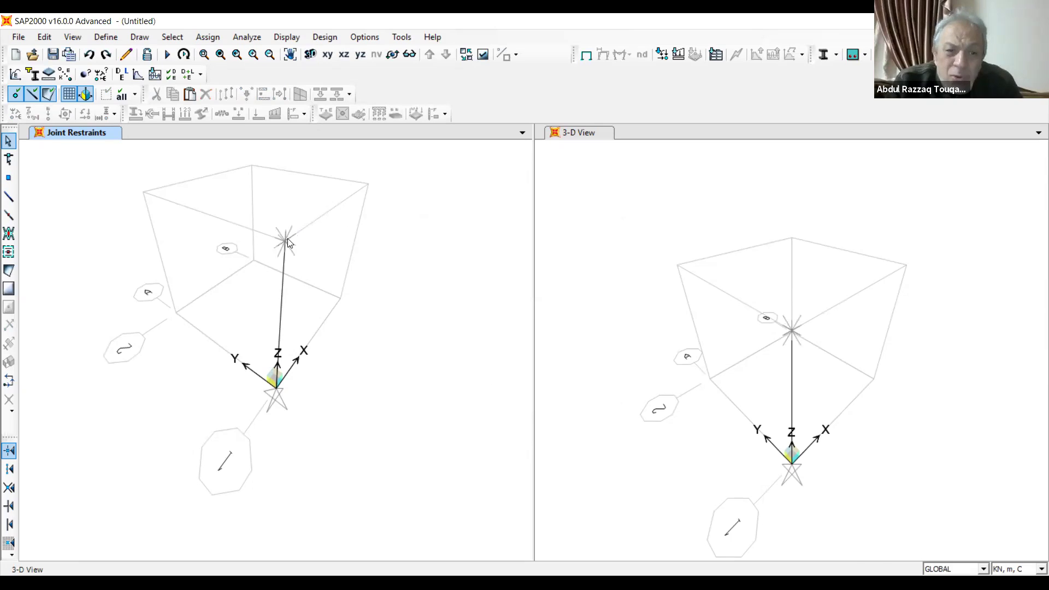
Step: With the column's top joint selected for joint forces, add a load pattern named buck, type OTHER, with self-weight multiplier 0
{"action": "left_click", "coordinate": [289, 244]}
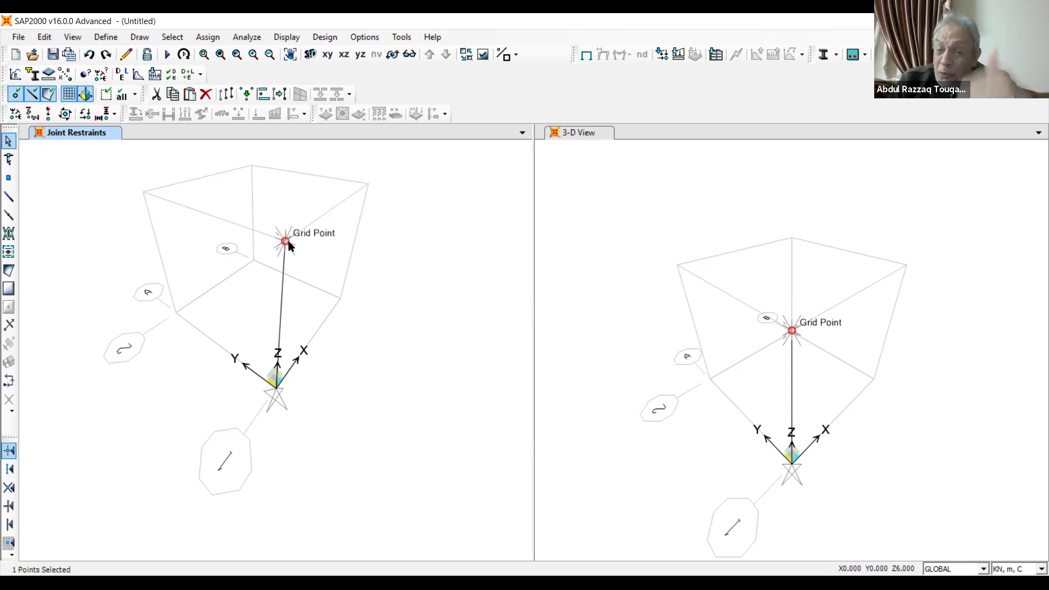
{"action": "left_click", "coordinate": [207, 39]}
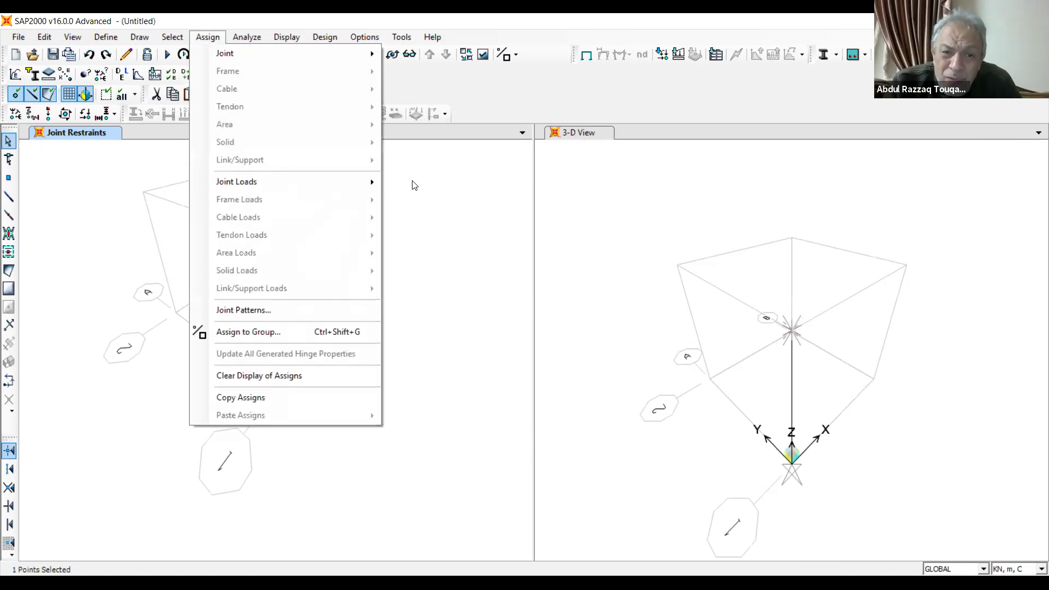
{"action": "key", "text": "Right"}
{"action": "key", "text": "Return"}
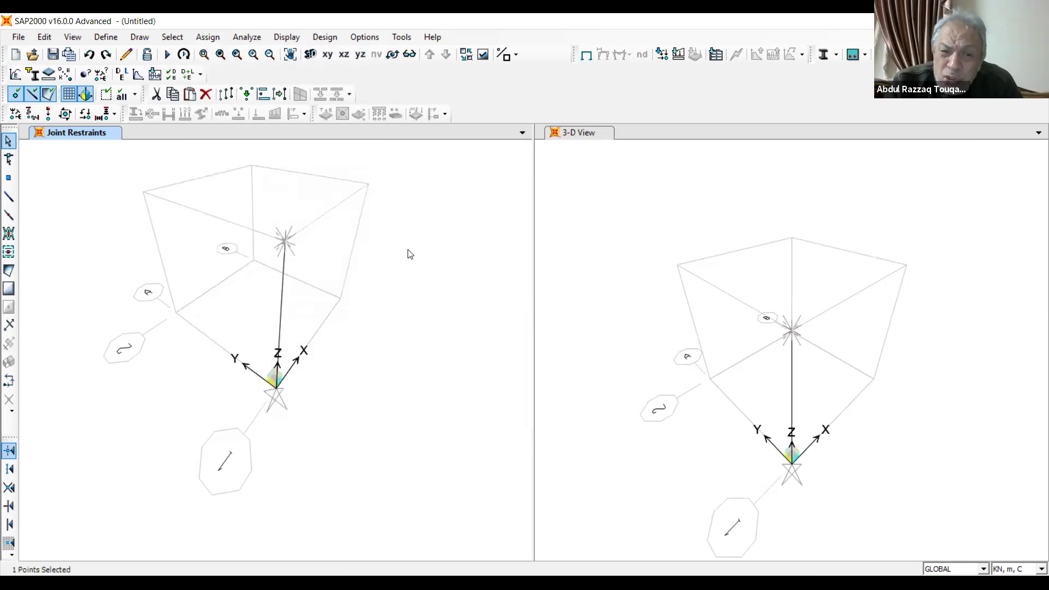
{"action": "left_click", "coordinate": [407, 253]}
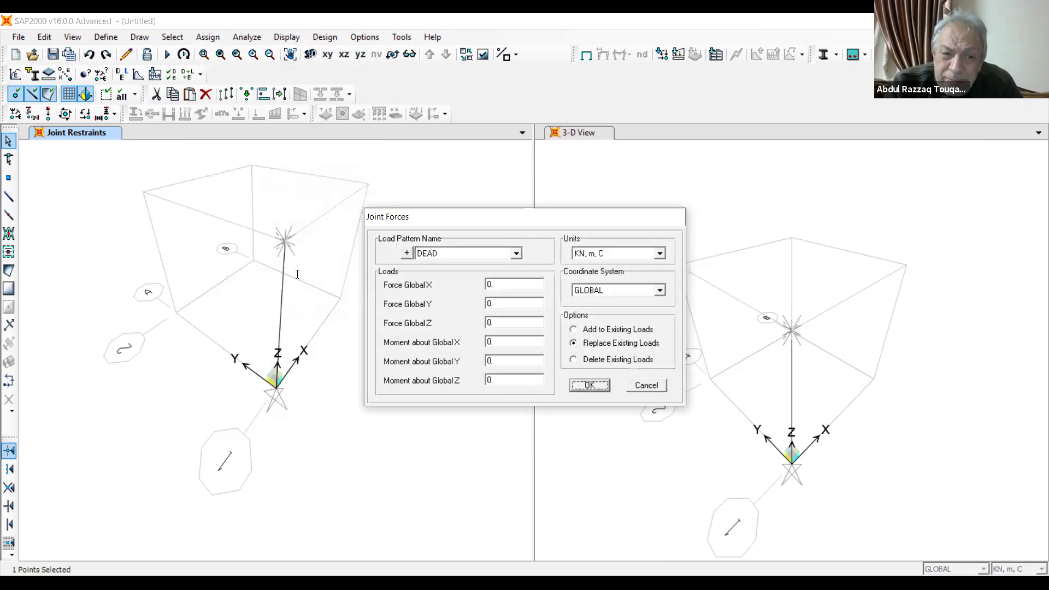
{"action": "double_click", "coordinate": [302, 276]}
{"action": "type", "text": "buck"}
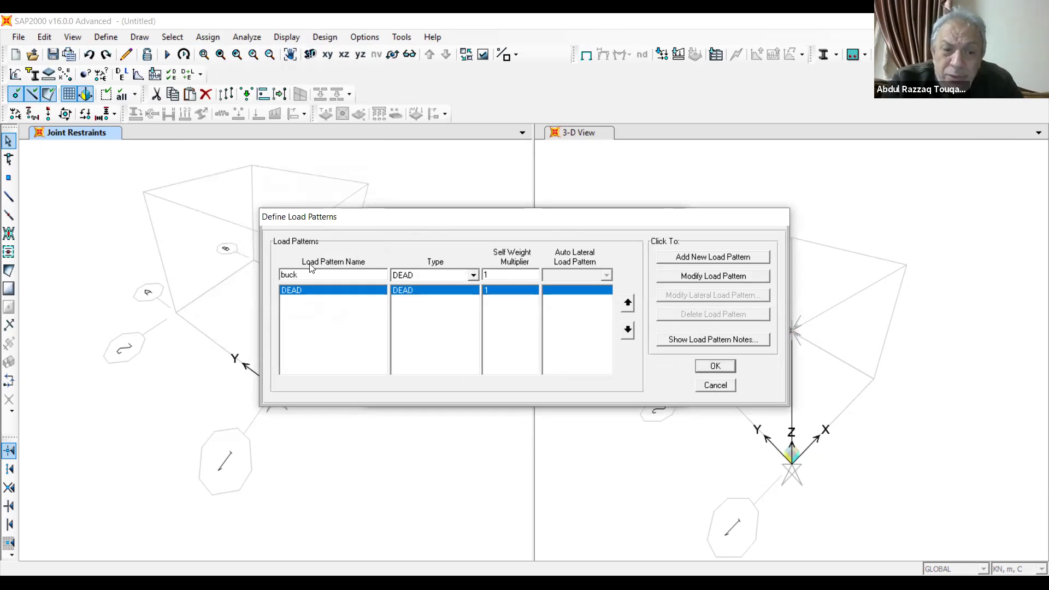
{"action": "left_click", "coordinate": [471, 275]}
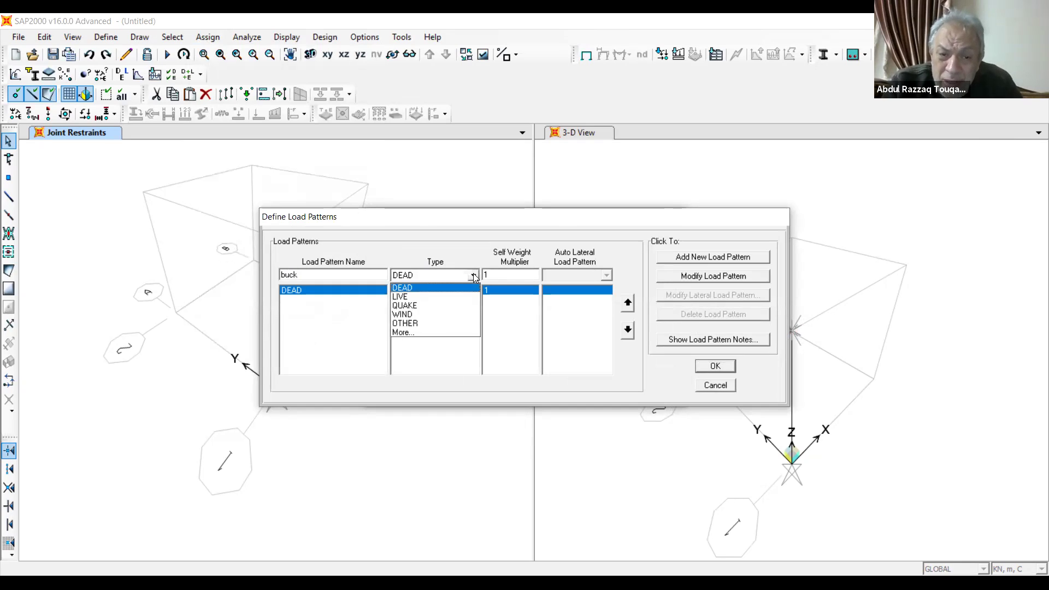
{"action": "left_click", "coordinate": [424, 324]}
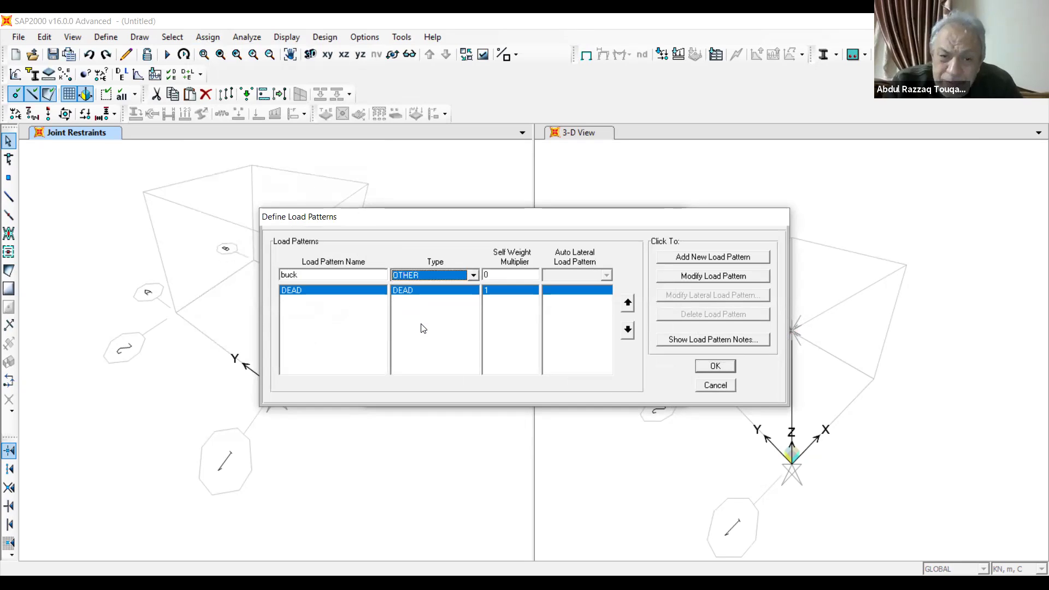
{"action": "double_click", "coordinate": [490, 275]}
{"action": "type", "text": "0"}
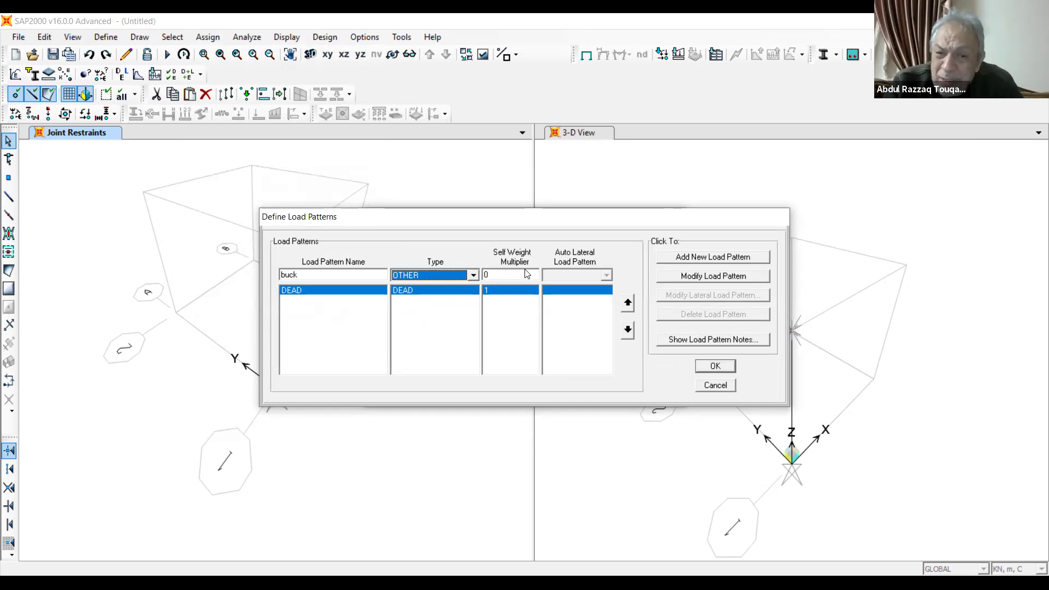
{"action": "left_click", "coordinate": [683, 260]}
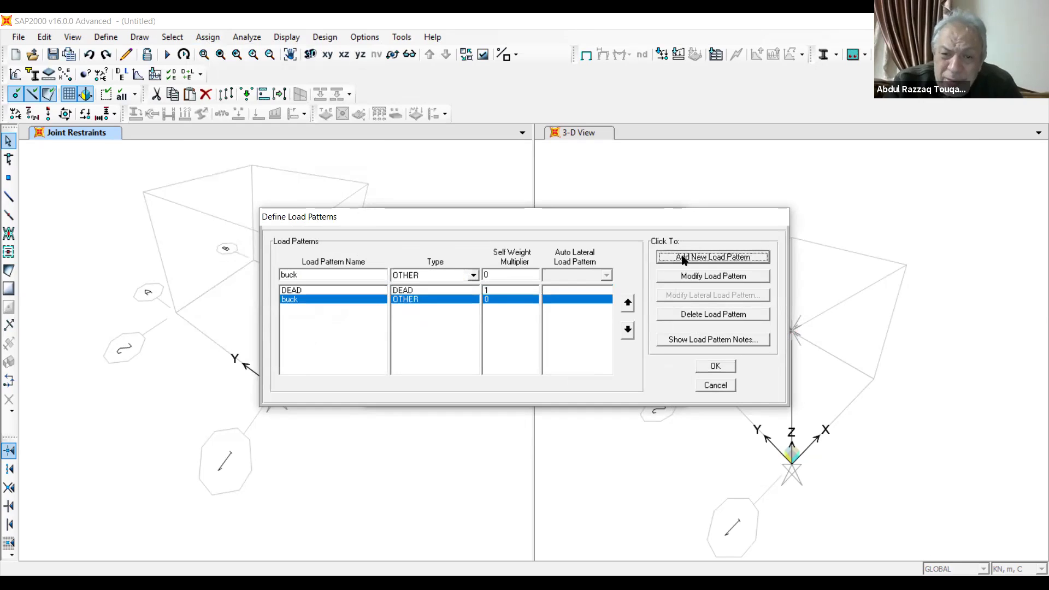
{"action": "left_click", "coordinate": [716, 367]}
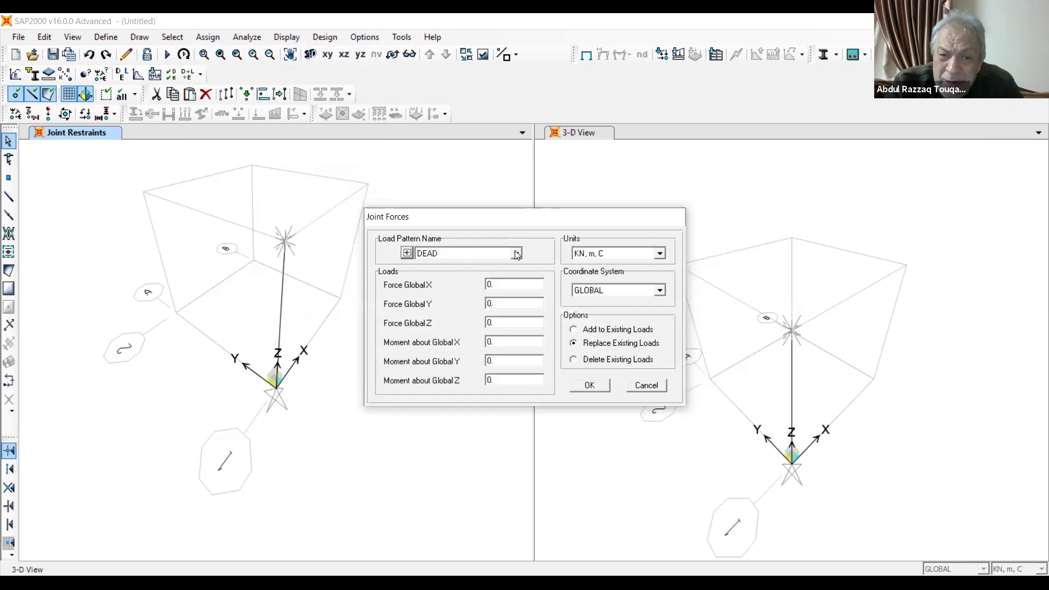
Step: Assign a global Z force of -10 kN to the column's top joint under the buck load pattern
{"action": "left_click", "coordinate": [517, 254]}
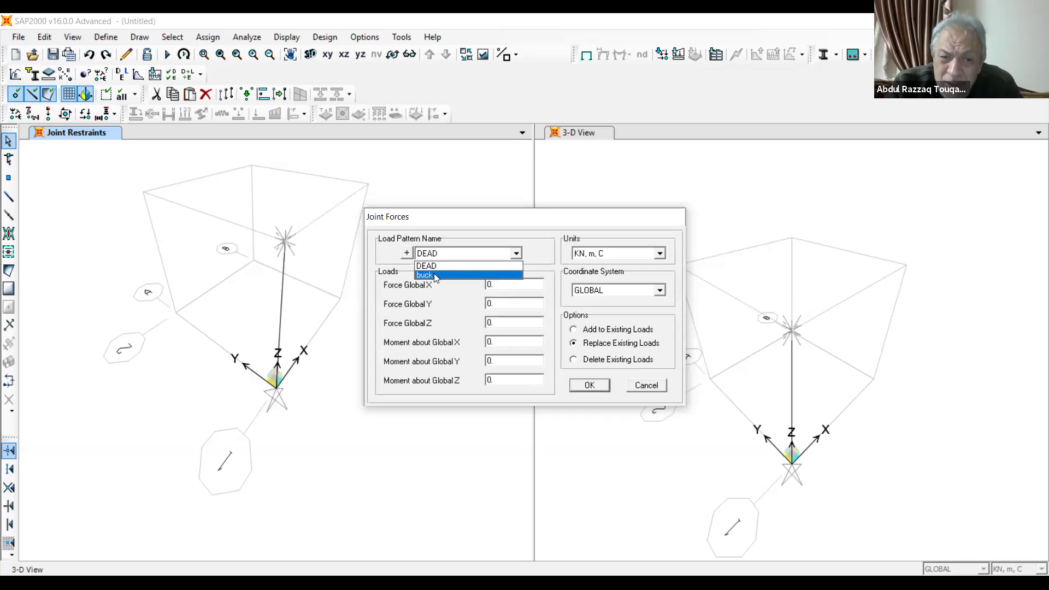
{"action": "left_click", "coordinate": [441, 281]}
{"action": "left_click", "coordinate": [493, 323]}
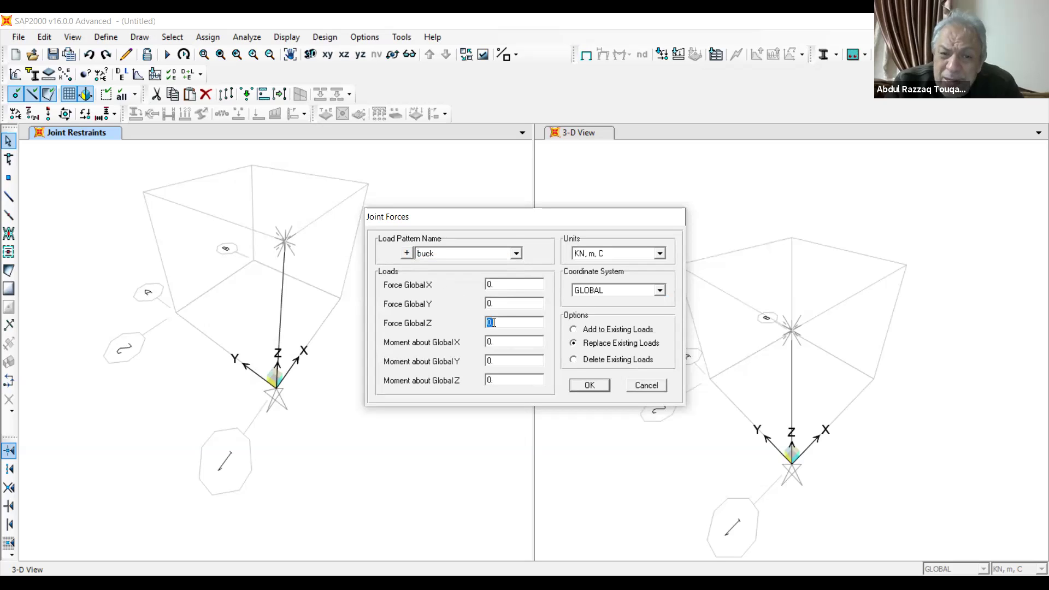
{"action": "type", "text": "0"}
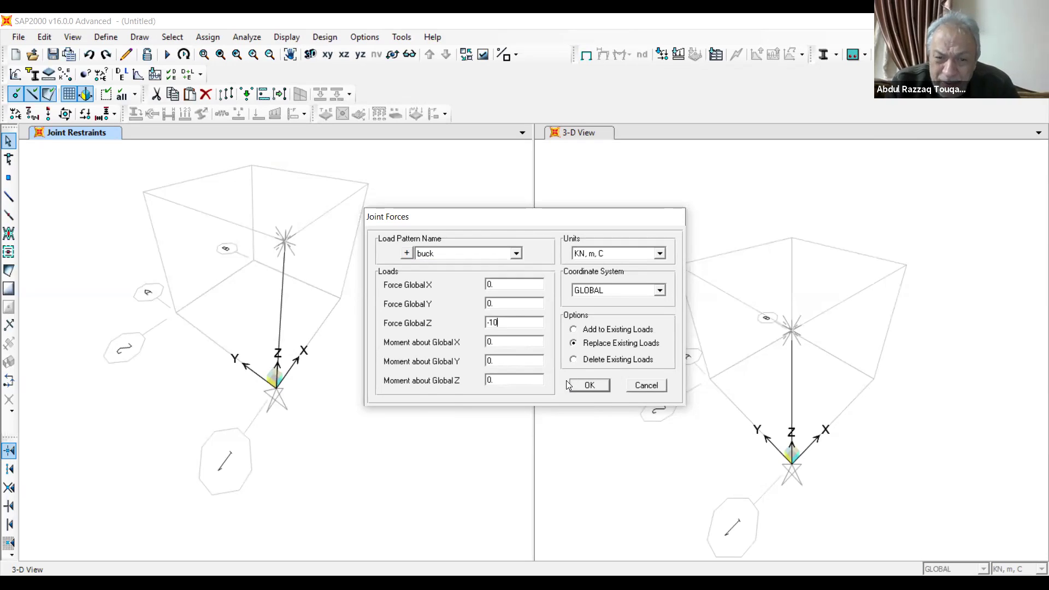
{"action": "left_click", "coordinate": [588, 386]}
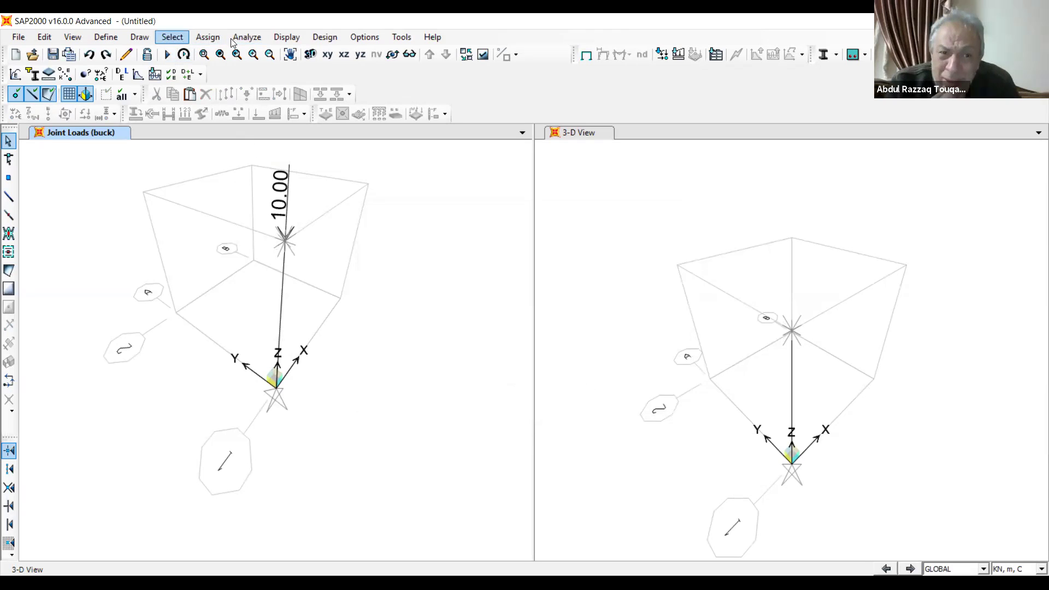
Step: Change the buck load case type to Buckling, keeping zero initial conditions and 6 buckling modes
{"action": "left_click", "coordinate": [104, 37]}
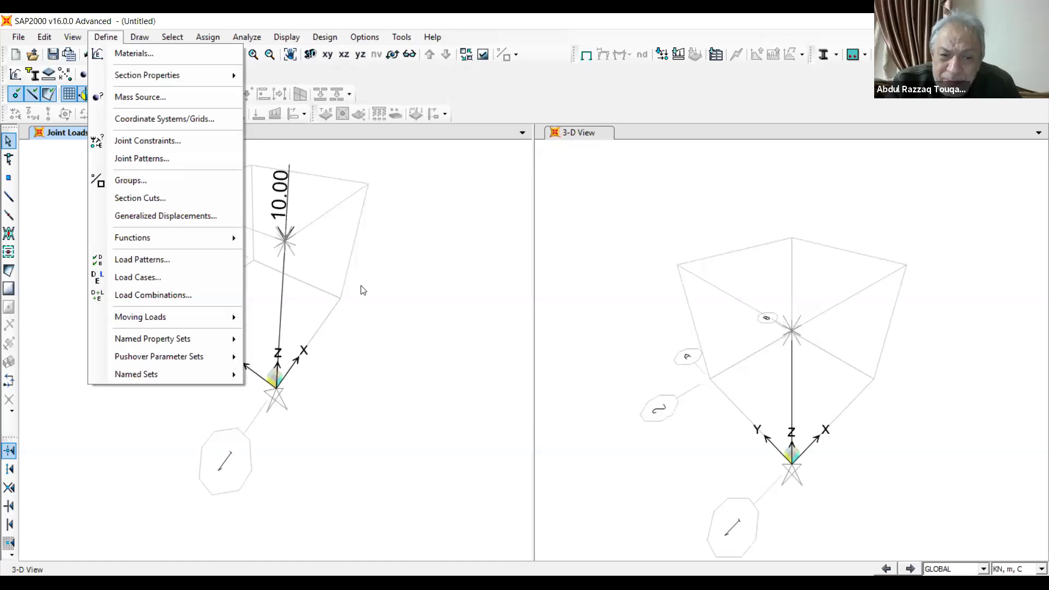
{"action": "key", "text": "Down"}
{"action": "key", "text": "Down"}
{"action": "key", "text": "Down"}
{"action": "key", "text": "Return"}
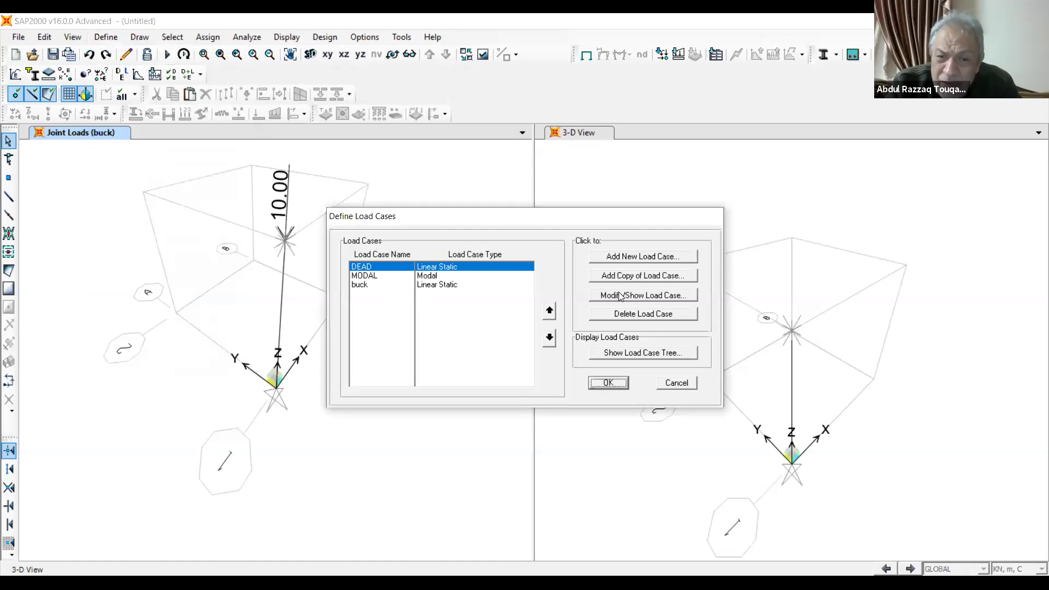
{"action": "left_click", "coordinate": [623, 296]}
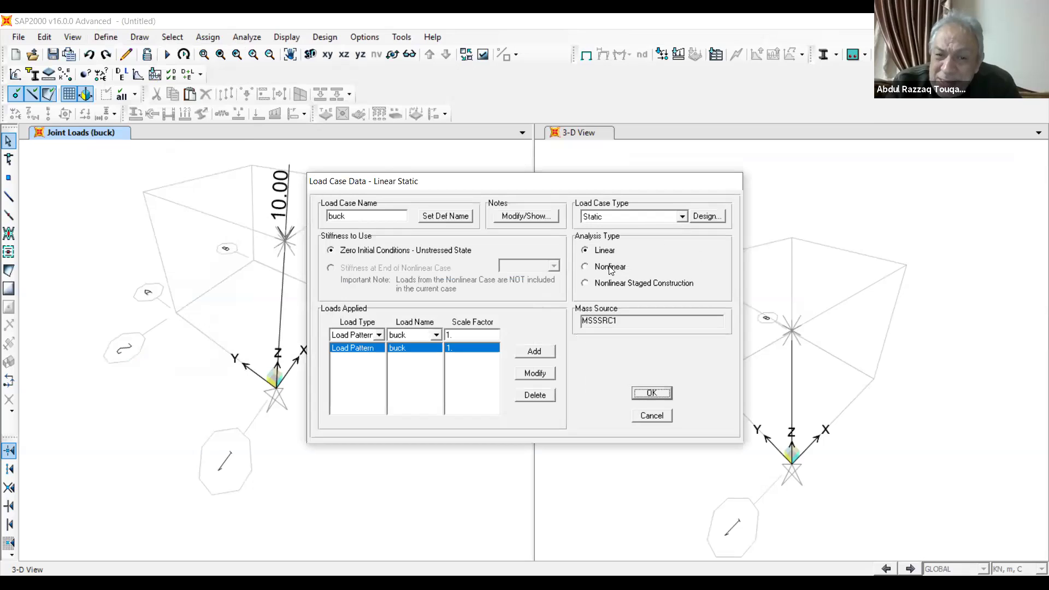
{"action": "left_click", "coordinate": [682, 216]}
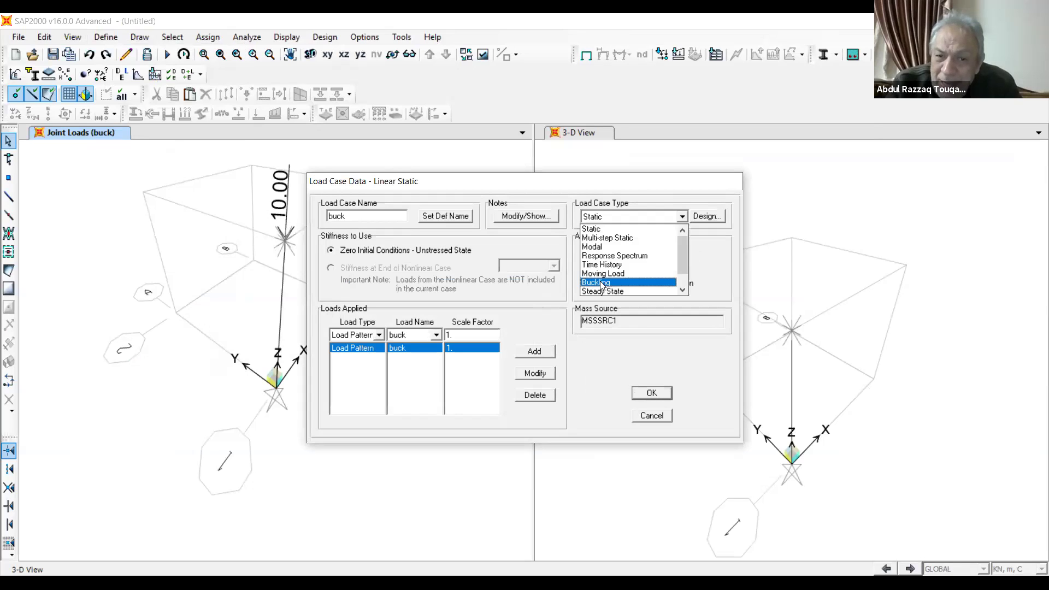
{"action": "left_click", "coordinate": [600, 280]}
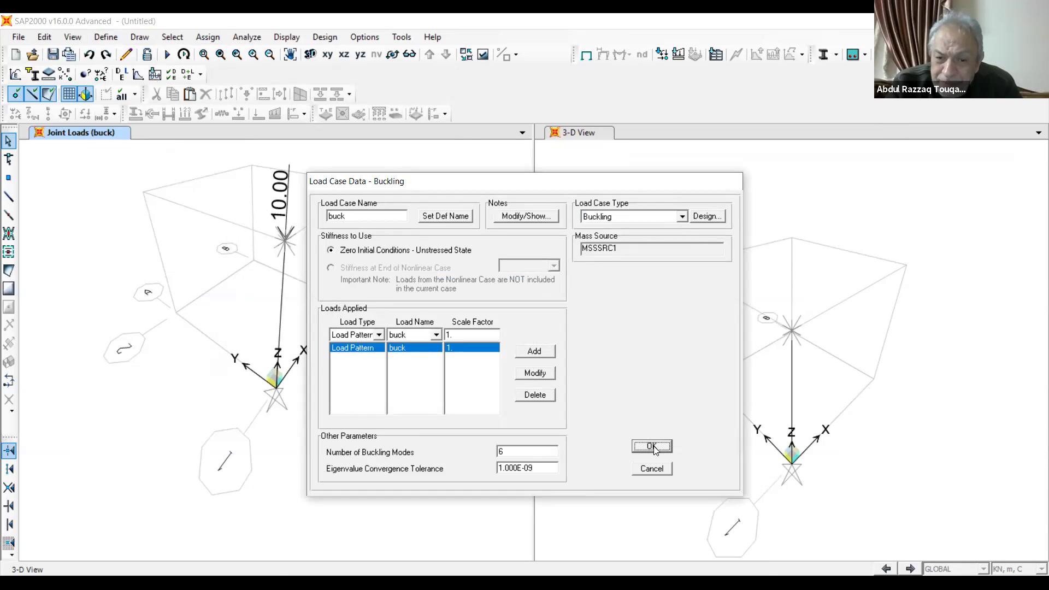
{"action": "key", "text": "Return"}
{"action": "left_click", "coordinate": [608, 384]}
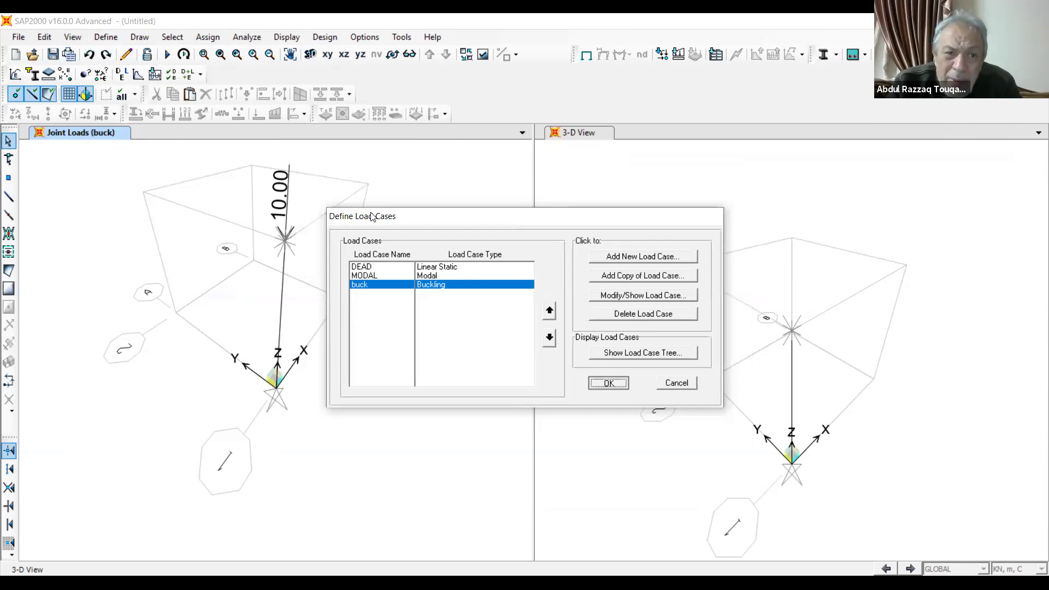
Step: Set the DEAD and MODAL load cases to Do Not Run, leaving buck as the only case to analyse
{"action": "left_click", "coordinate": [167, 54]}
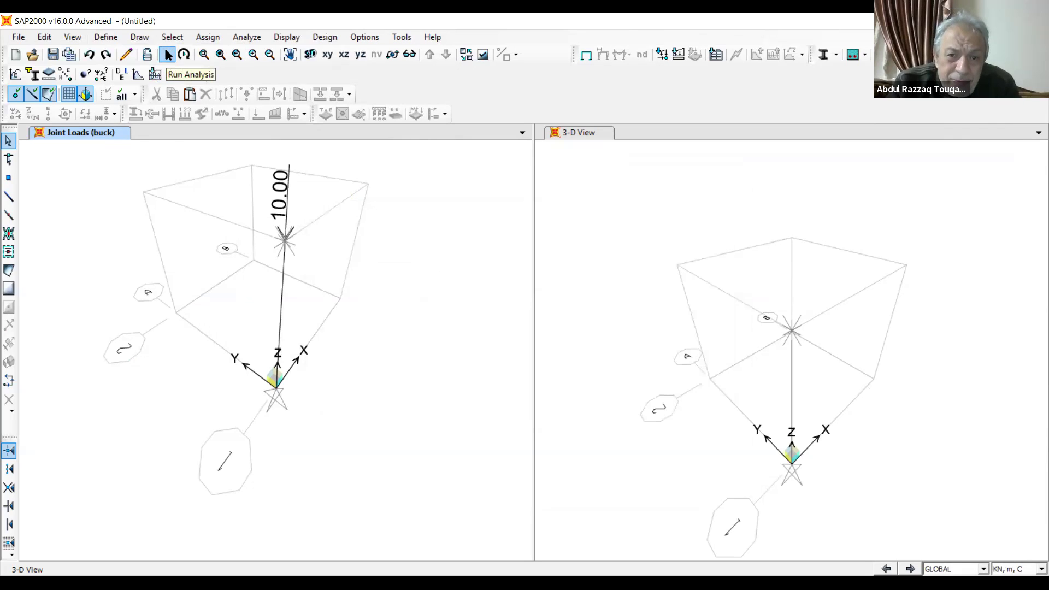
{"action": "left_click", "coordinate": [566, 243]}
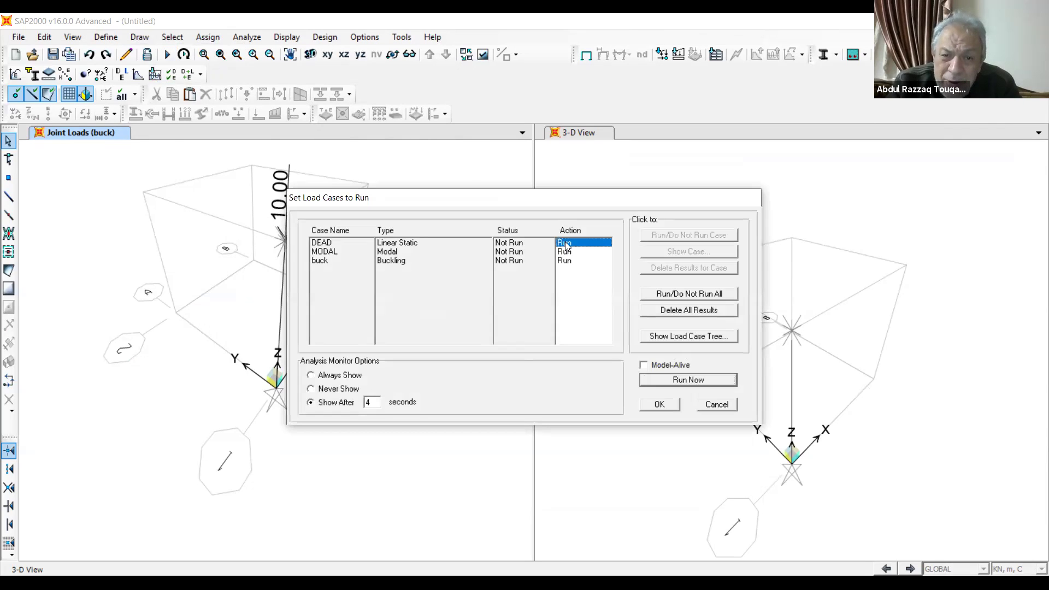
{"action": "left_click", "coordinate": [692, 236]}
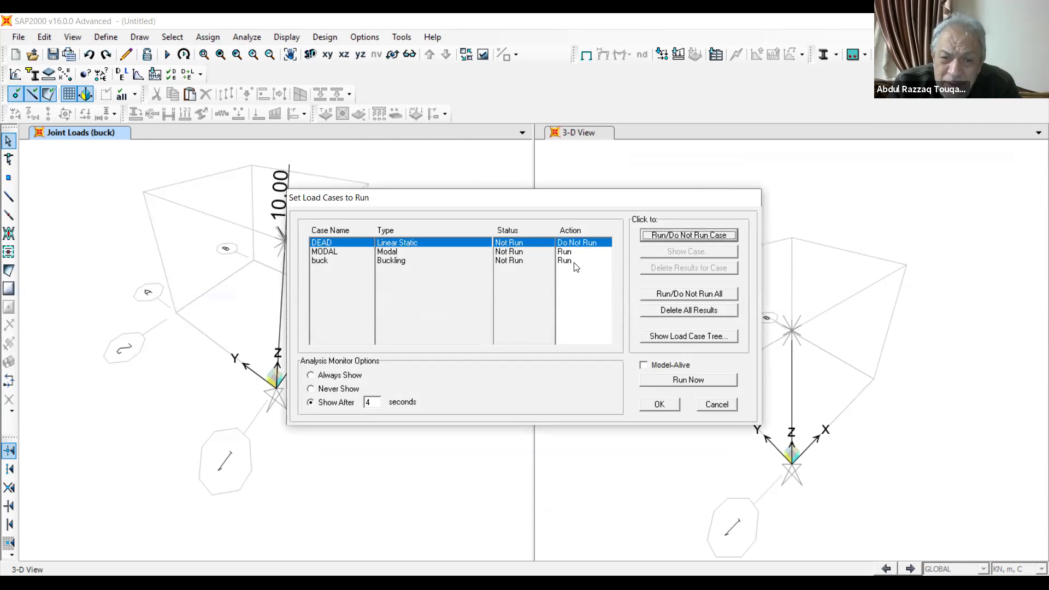
{"action": "left_click", "coordinate": [565, 253]}
{"action": "left_click", "coordinate": [677, 236]}
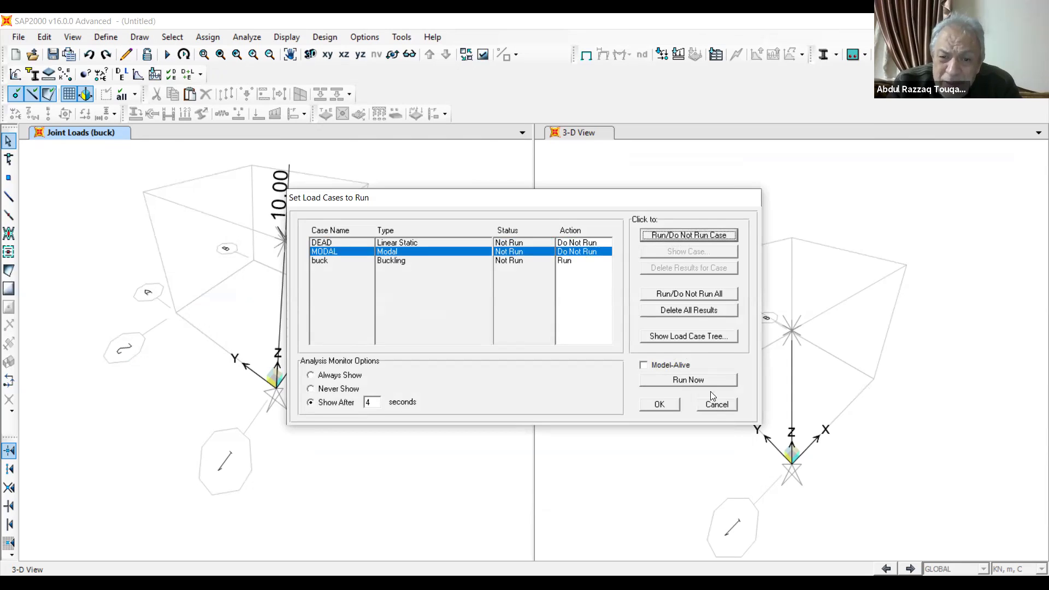
Step: Run the analysis, saving the model as tube1 in the steel folder
{"action": "left_click", "coordinate": [698, 381]}
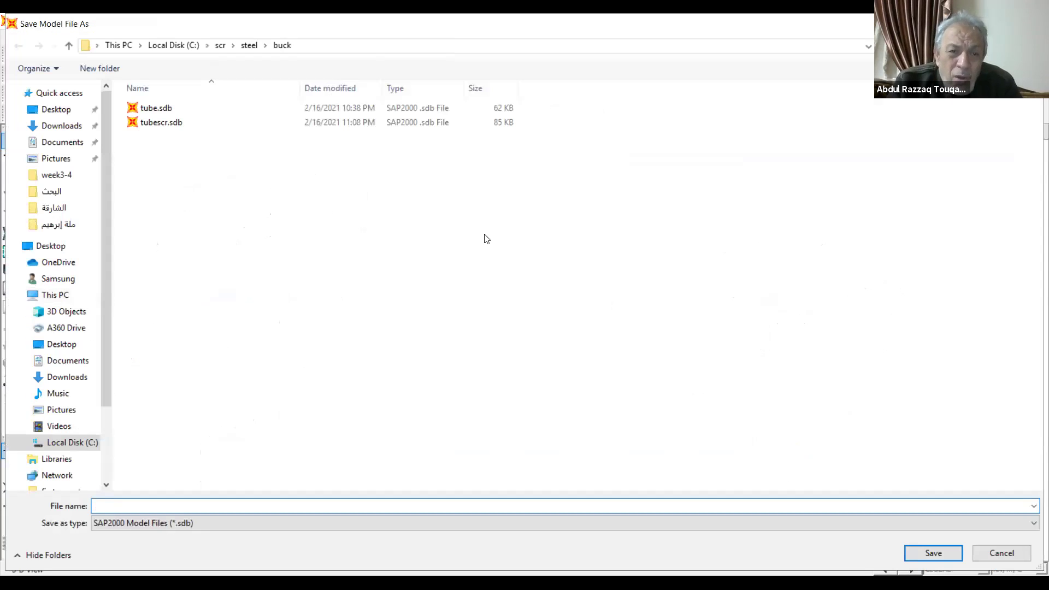
{"action": "left_click", "coordinate": [249, 48]}
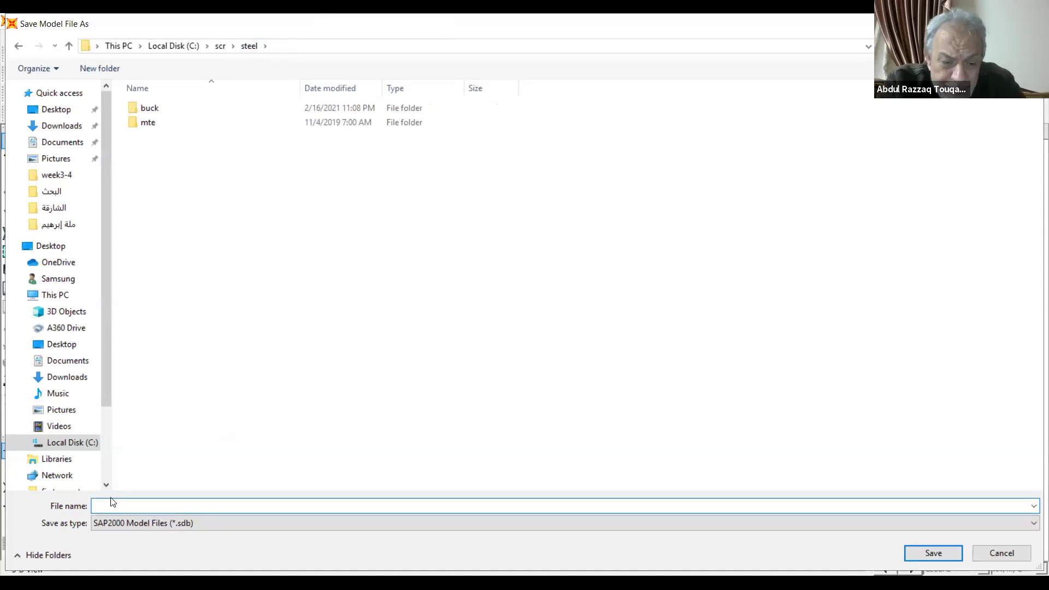
{"action": "type", "text": "tube1"}
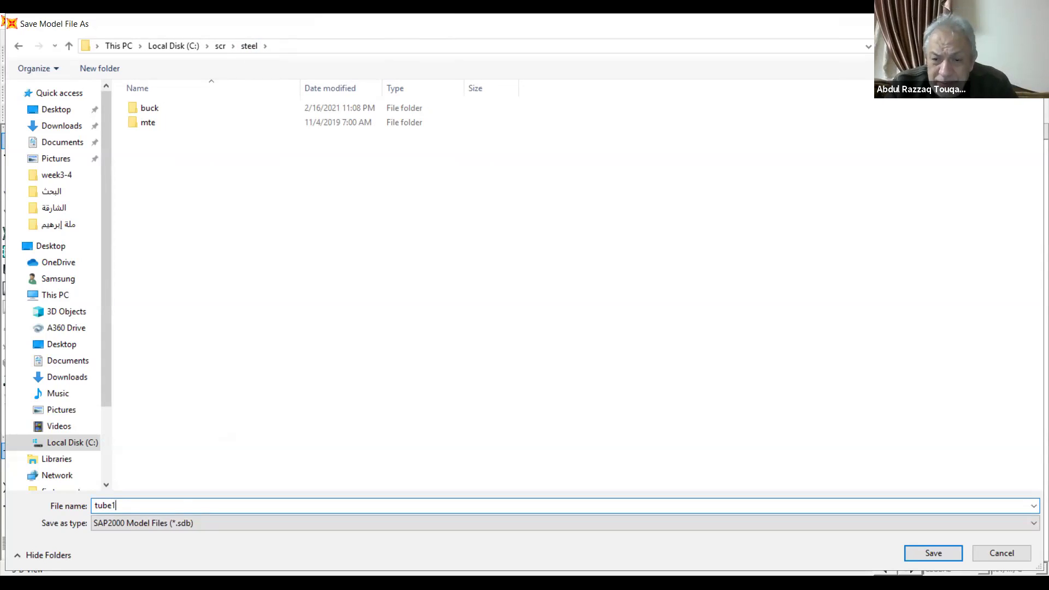
{"action": "left_click", "coordinate": [925, 553]}
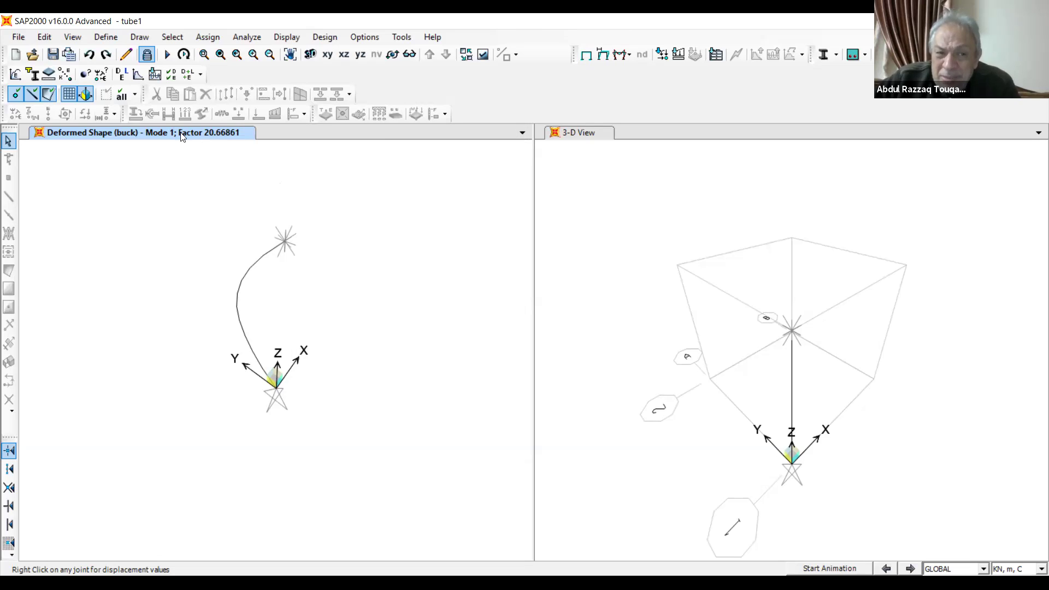
Step: Show the deformed shape of the second buckling mode and unlock the model for editing
{"action": "left_click", "coordinate": [910, 569]}
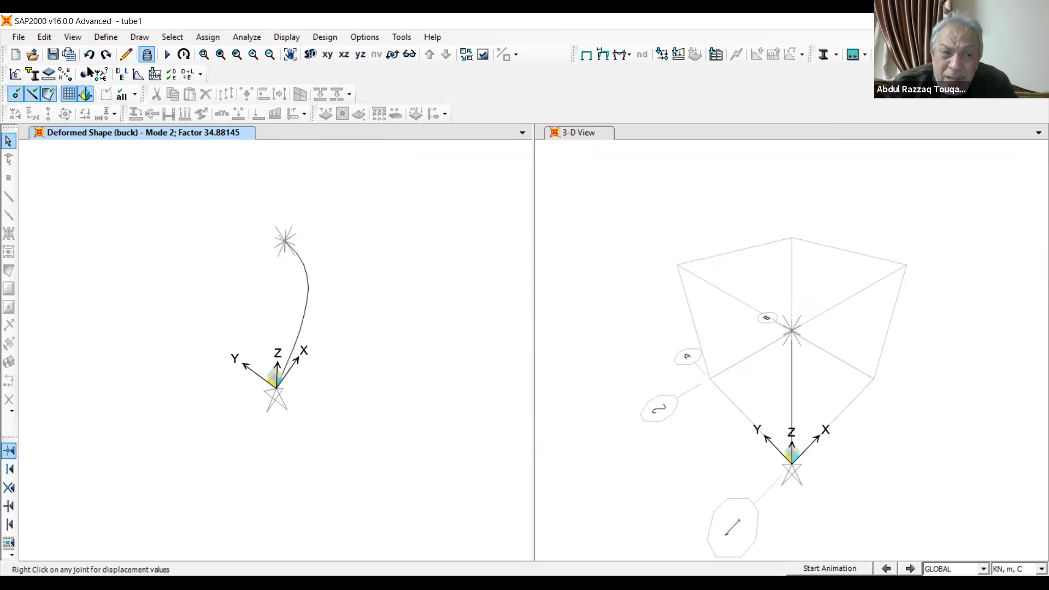
{"action": "left_click", "coordinate": [147, 56]}
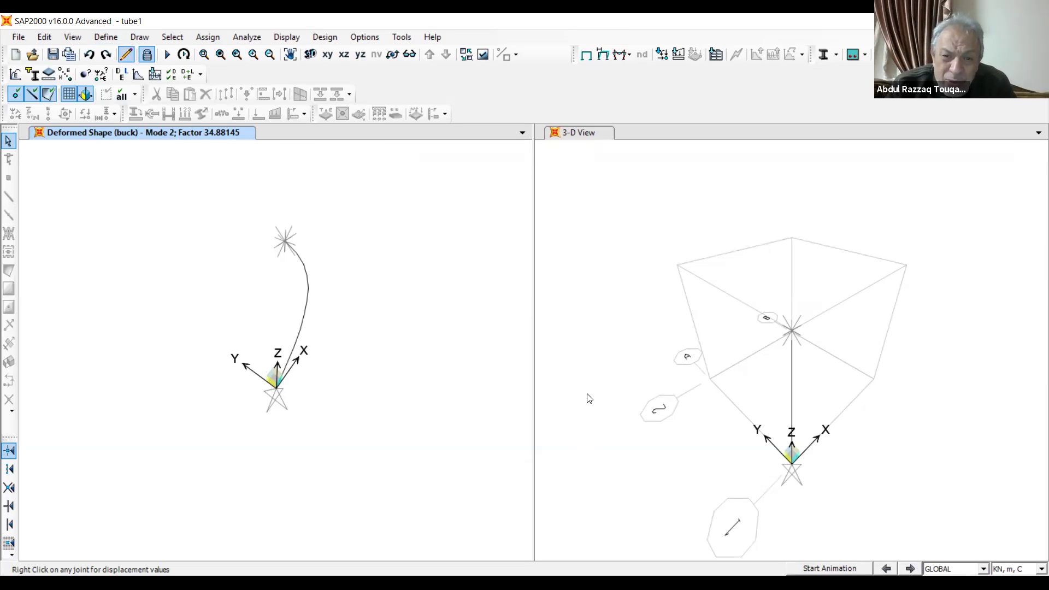
{"action": "left_click", "coordinate": [546, 348]}
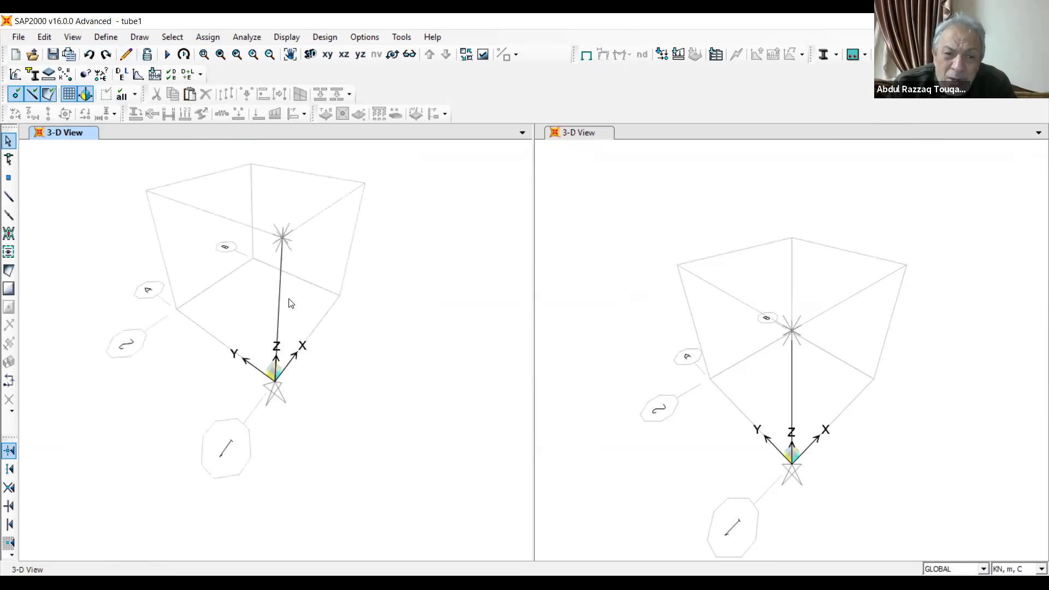
Step: Divide the column frame into 8 frames with a last/first length ratio of 1
{"action": "left_click", "coordinate": [279, 304]}
{"action": "left_click", "coordinate": [45, 37]}
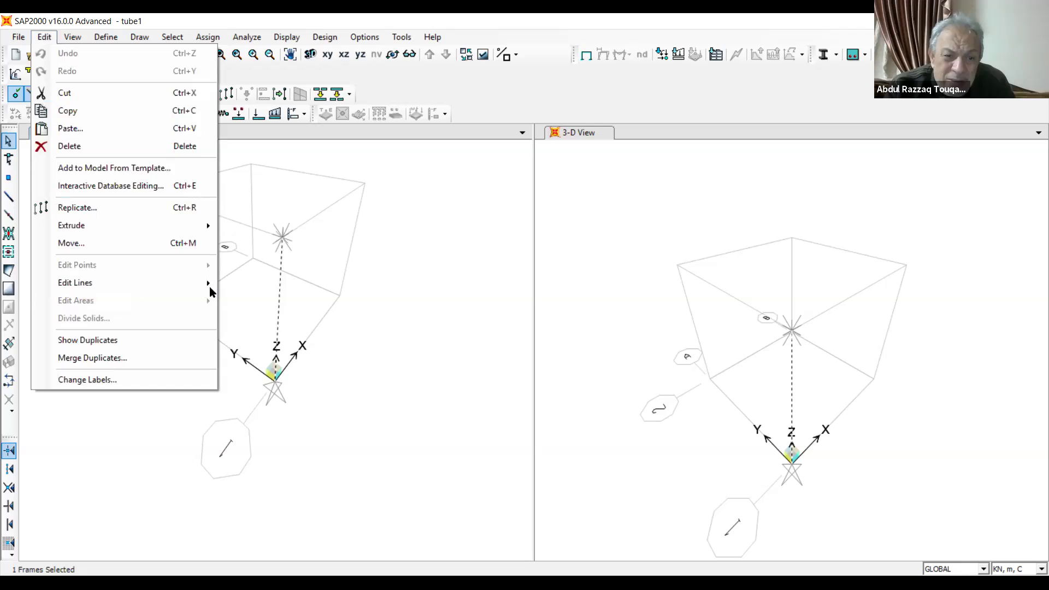
{"action": "mouse_move", "coordinate": [210, 288]}
{"action": "left_click", "coordinate": [267, 284]}
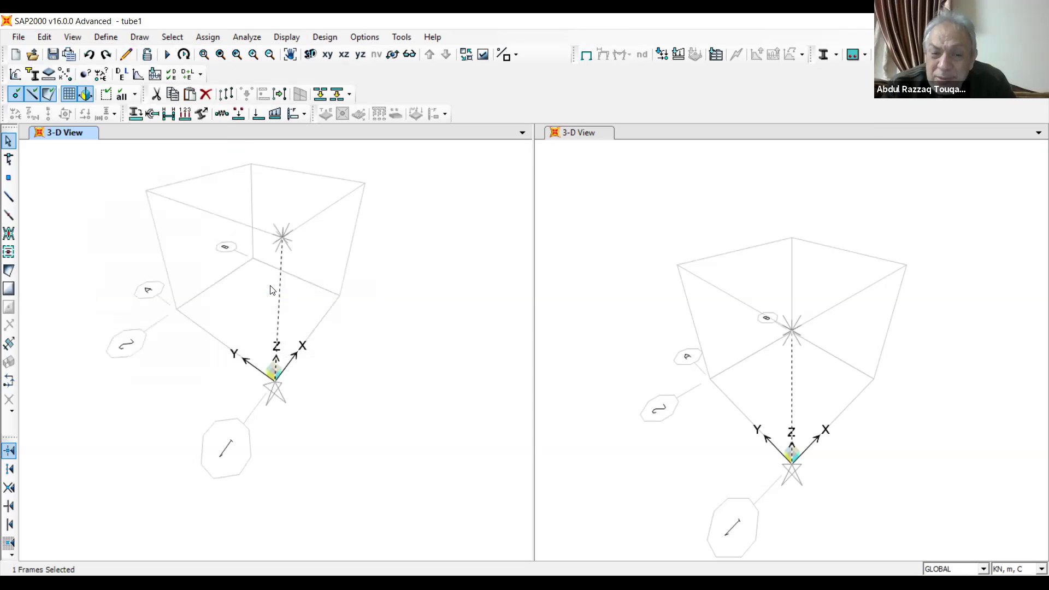
{"action": "double_click", "coordinate": [552, 228]}
{"action": "type", "text": "8"}
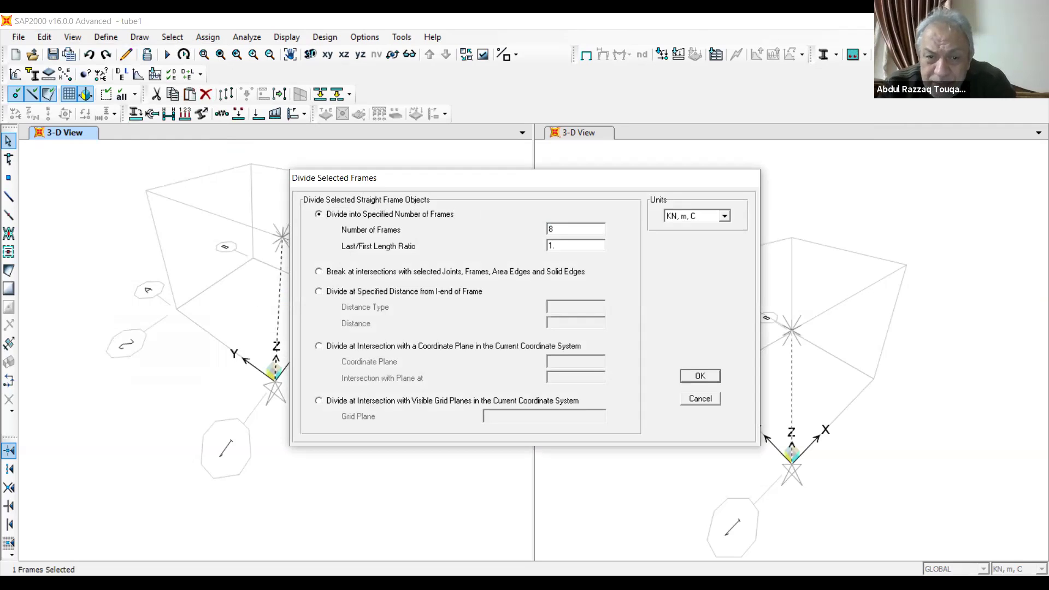
{"action": "left_click", "coordinate": [708, 372]}
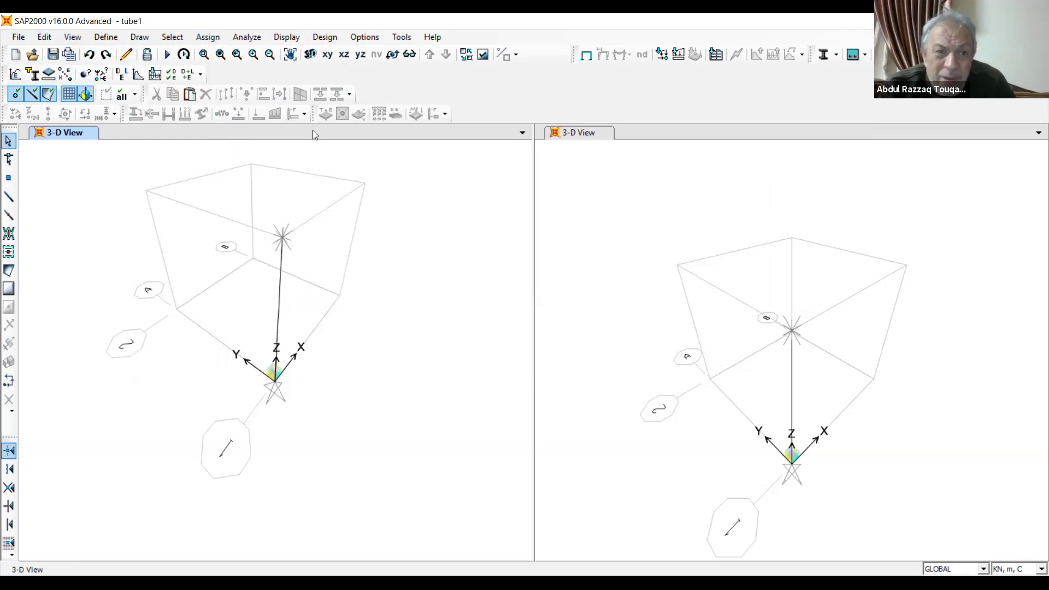
Step: Run the analysis for the buck load case and show the deformed shape of its first buckling mode
{"action": "left_click", "coordinate": [168, 55]}
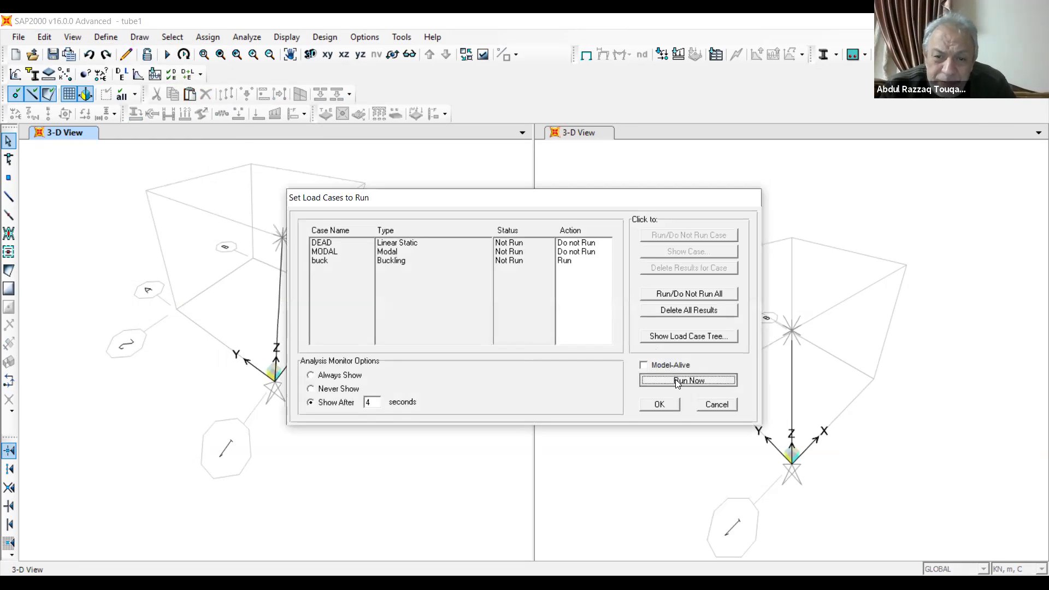
{"action": "left_click", "coordinate": [676, 380]}
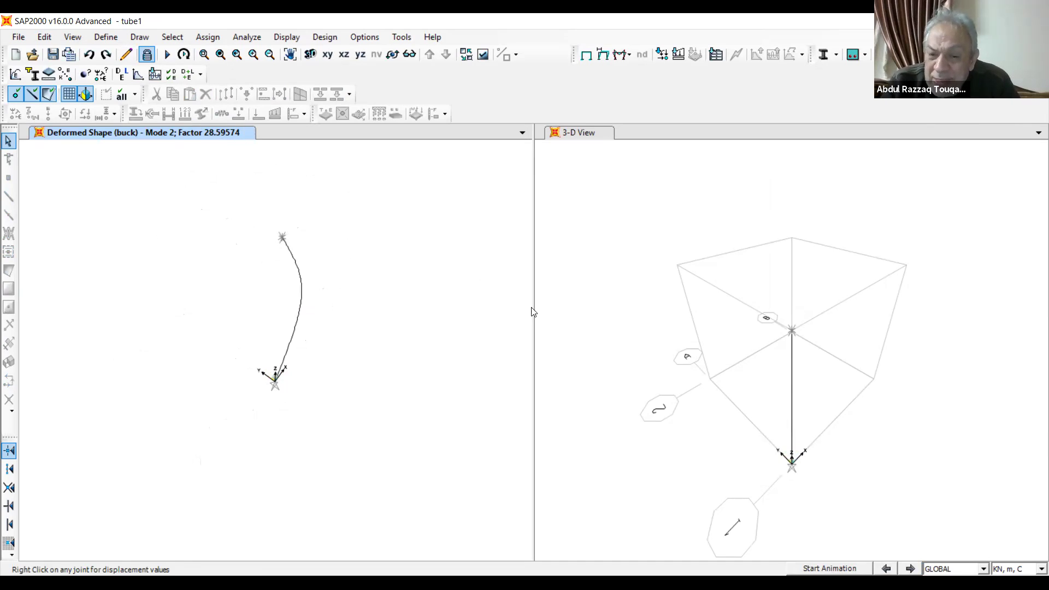
{"action": "left_click", "coordinate": [886, 570]}
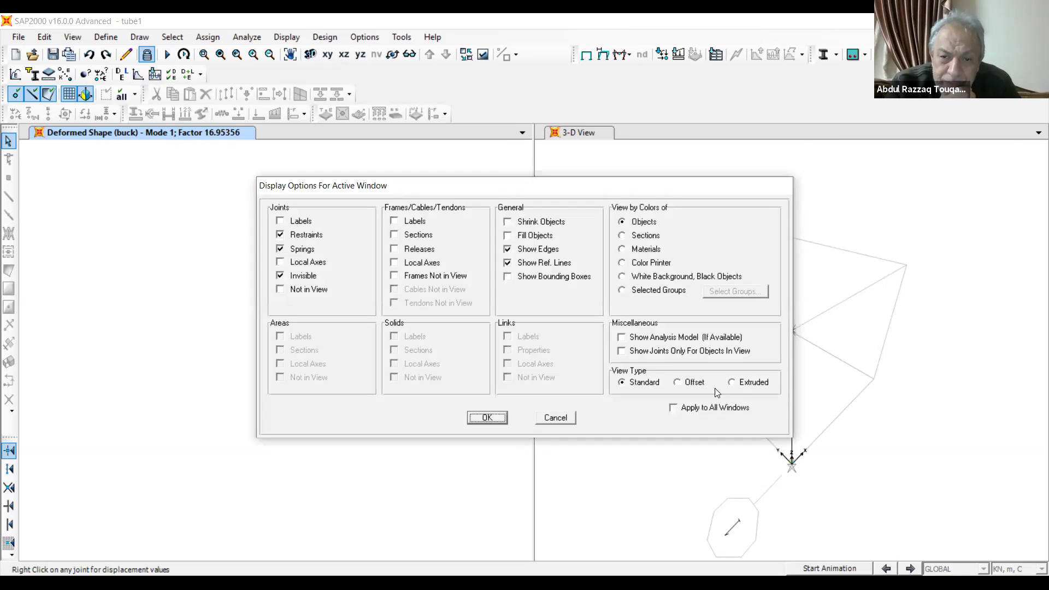
Step: Display the buckled column in the extruded view type, enlarged to fill the deformed shape view
{"action": "left_click", "coordinate": [488, 418]}
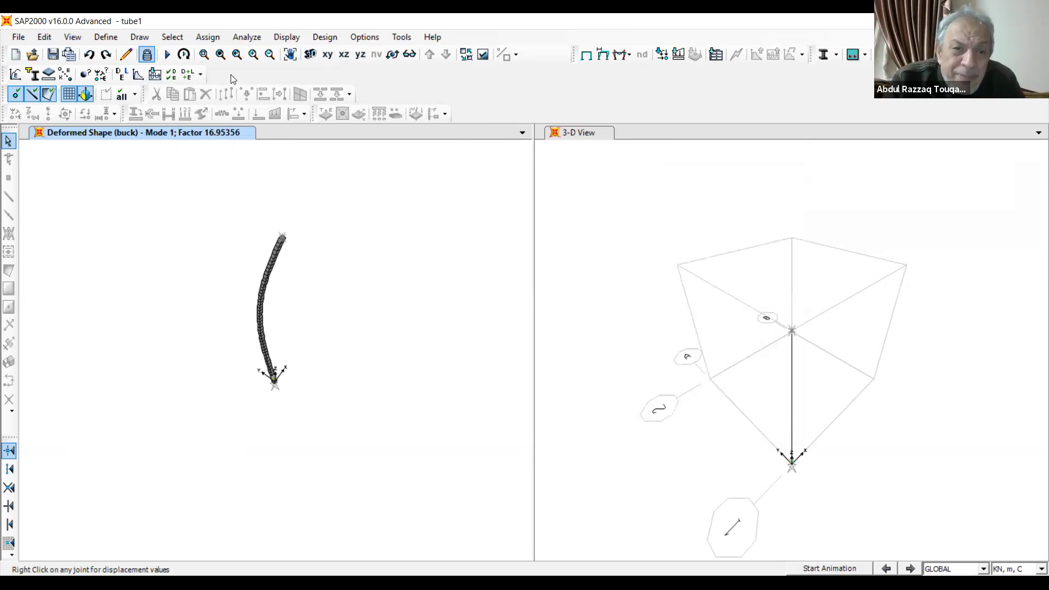
{"action": "left_click", "coordinate": [253, 55]}
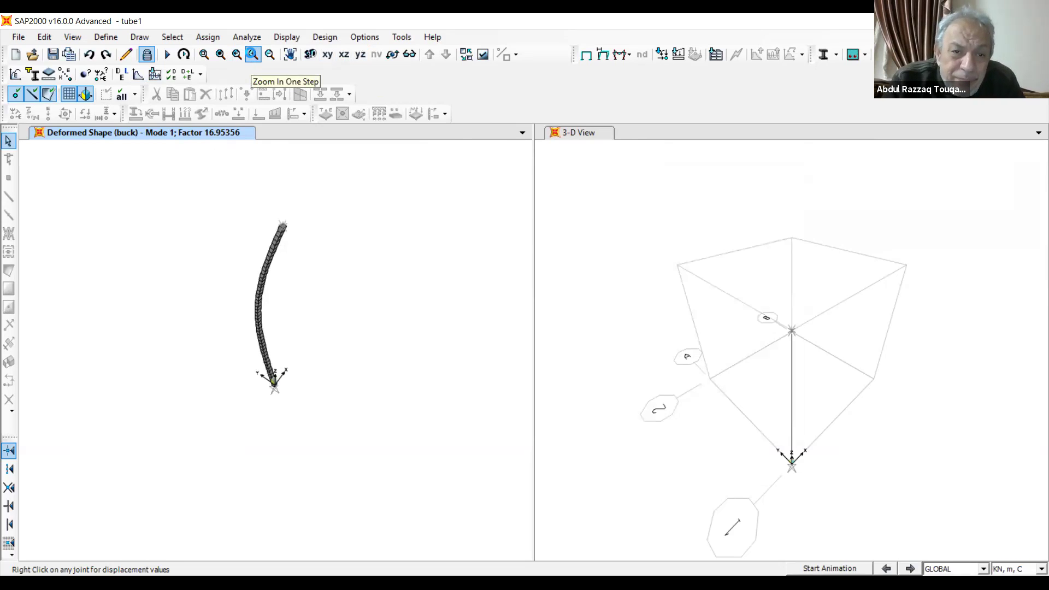
{"action": "left_click", "coordinate": [253, 55]}
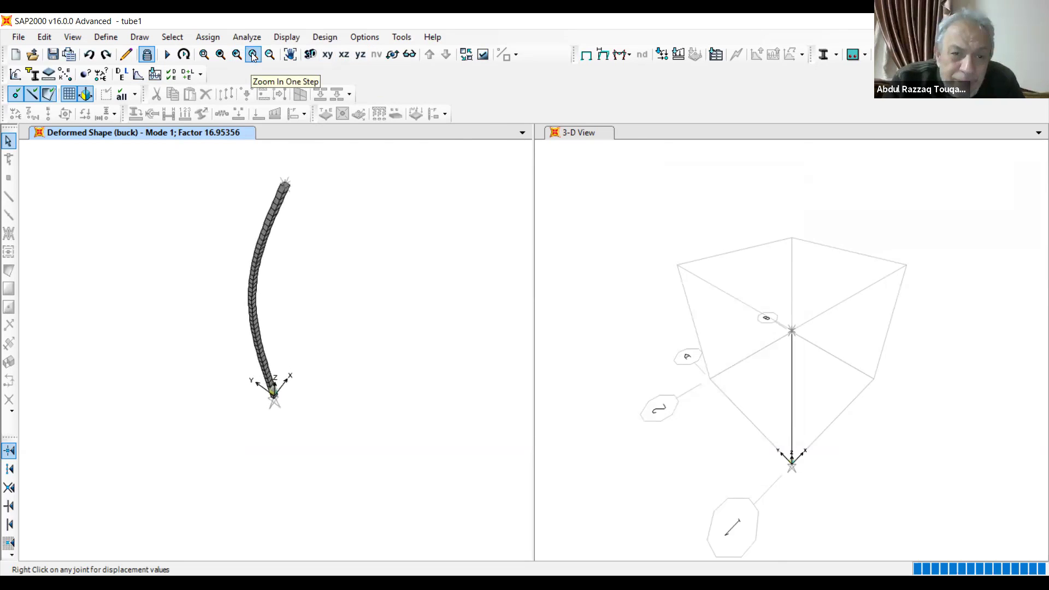
{"action": "left_click", "coordinate": [290, 55]}
{"action": "left_click_drag", "start_coordinate": [303, 201], "coordinate": [297, 297]}
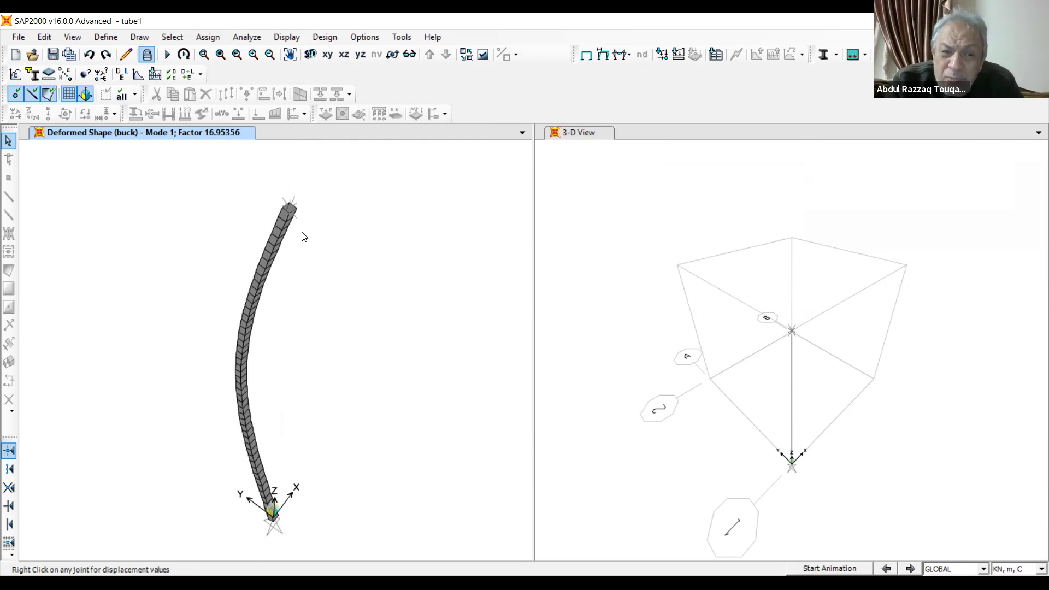
Step: Animate the first and second buckling modes of the column in turn and stop the animation
{"action": "left_click", "coordinate": [816, 569]}
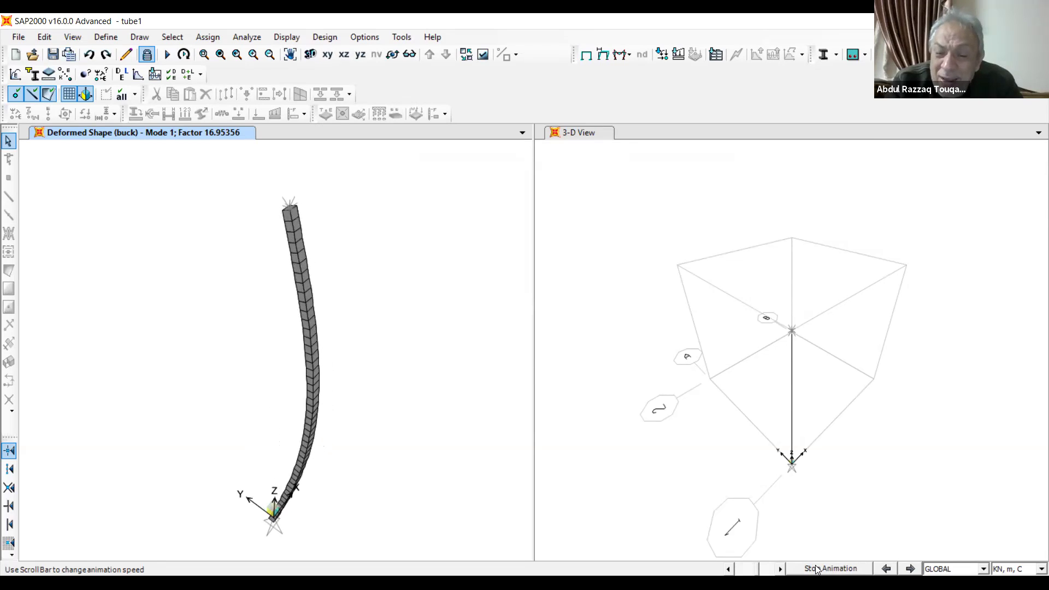
{"action": "left_click", "coordinate": [910, 570]}
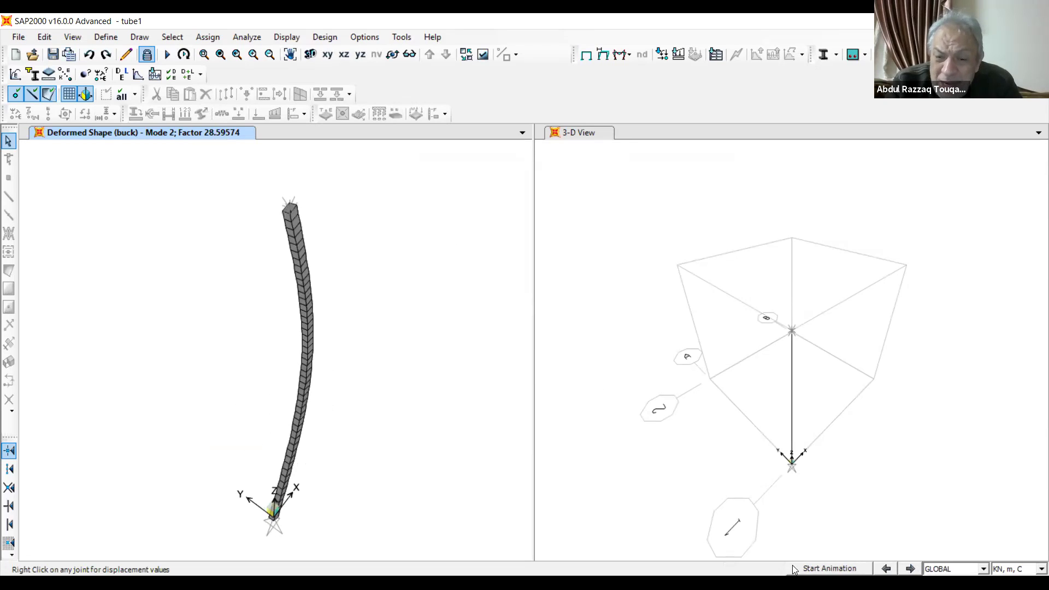
{"action": "left_click", "coordinate": [821, 569]}
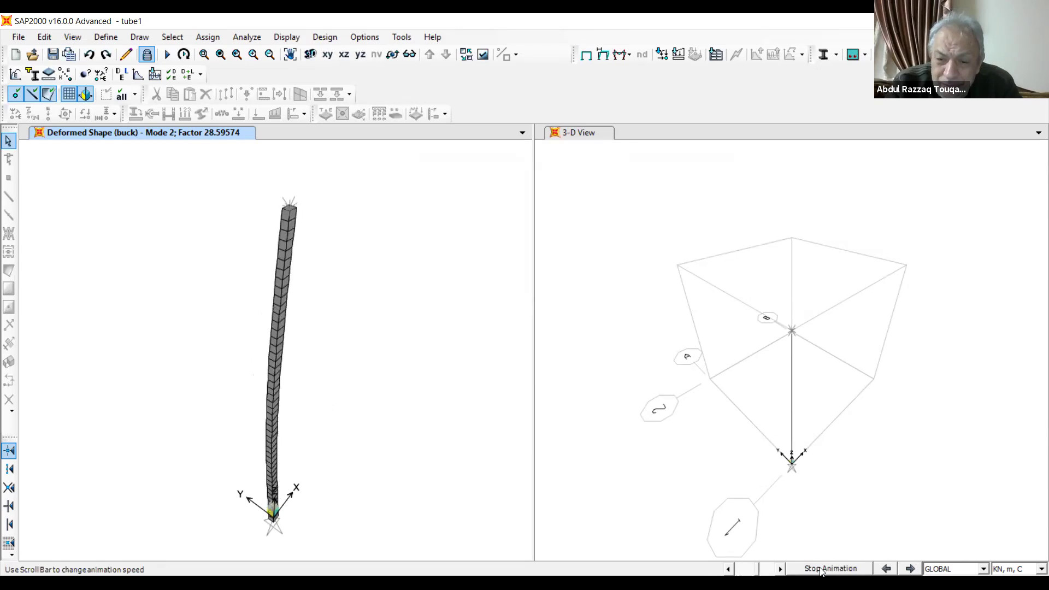
{"action": "left_click", "coordinate": [821, 569]}
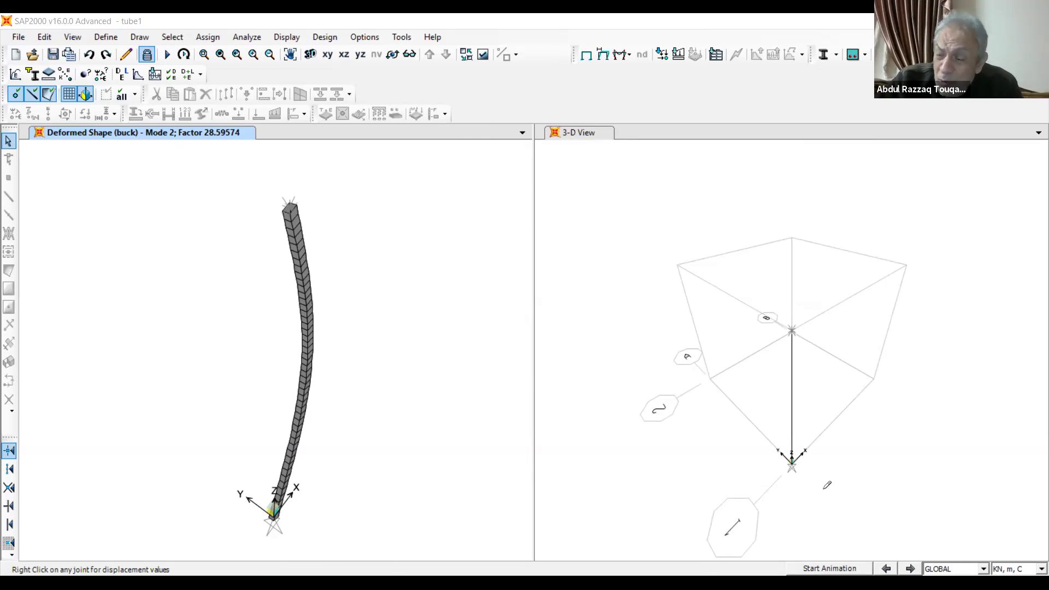
Step: Switch to Paint and handwrite the yield stress Fy = 250 MPa beside the existing 170 kN result
{"action": "key", "text": "alt+Tab"}
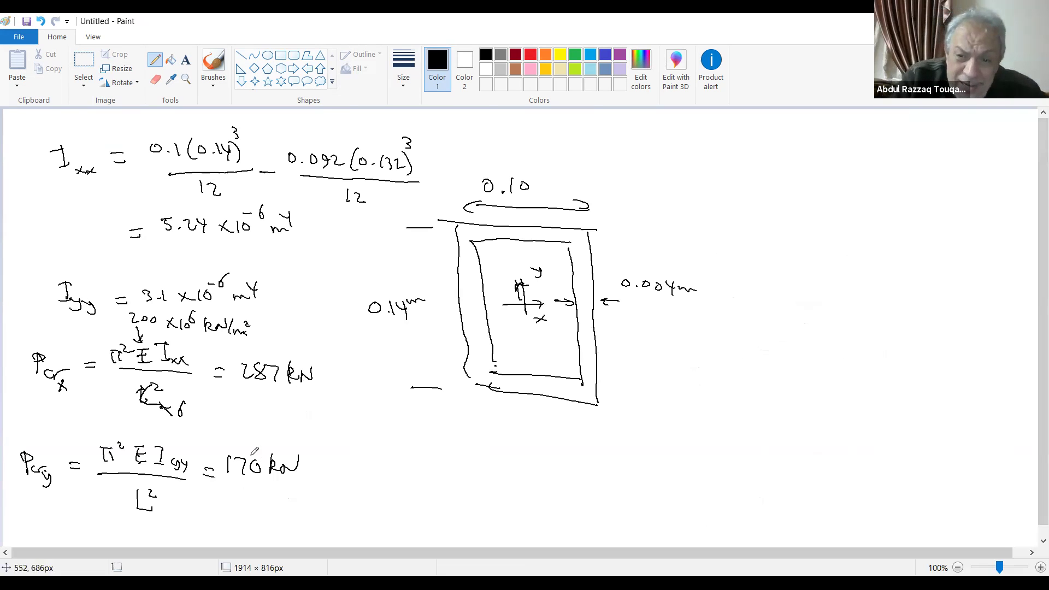
{"action": "mouse_move", "coordinate": [362, 453]}
{"action": "left_mouse_down"}
{"action": "mouse_move", "coordinate": [376, 451]}
{"action": "mouse_move", "coordinate": [364, 477]}
{"action": "mouse_move", "coordinate": [381, 464]}
{"action": "mouse_move", "coordinate": [383, 484]}
{"action": "mouse_move", "coordinate": [401, 469]}
{"action": "left_mouse_up"}
{"action": "left_click_drag", "start_coordinate": [389, 476], "coordinate": [402, 475]}
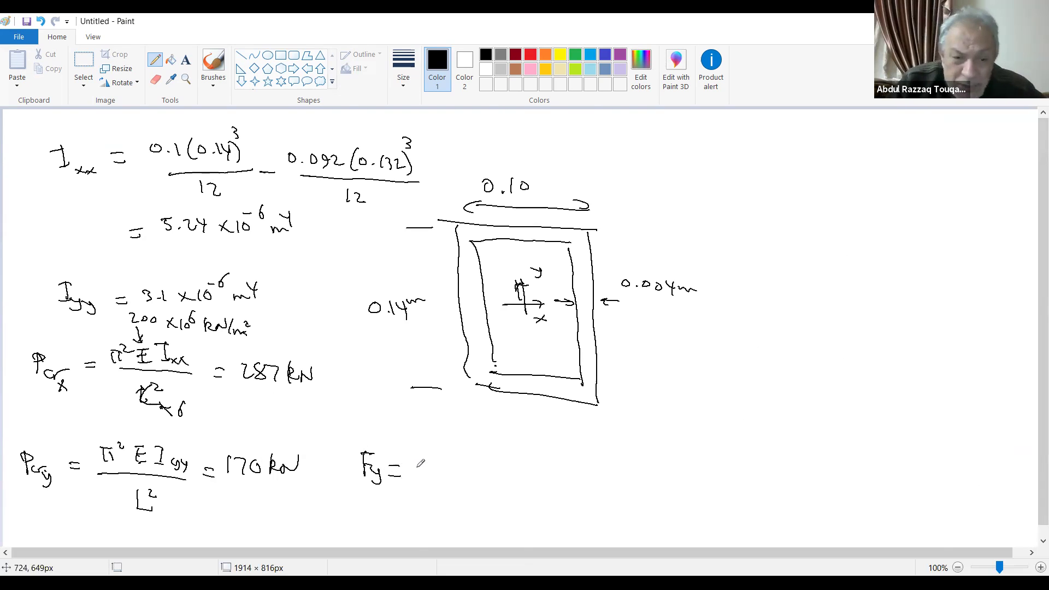
{"action": "left_click_drag", "start_coordinate": [411, 456], "coordinate": [433, 473]}
{"action": "left_click_drag", "start_coordinate": [436, 459], "coordinate": [498, 485]}
Step: Handwrite the formula Pcr = σx A = beside the yield stress, underlining Pcr and labelling it "proportional"
{"action": "left_click_drag", "start_coordinate": [557, 461], "coordinate": [558, 482]}
{"action": "mouse_move", "coordinate": [557, 463]}
{"action": "left_mouse_down"}
{"action": "mouse_move", "coordinate": [583, 499]}
{"action": "mouse_move", "coordinate": [623, 510]}
{"action": "mouse_move", "coordinate": [646, 508]}
{"action": "mouse_move", "coordinate": [643, 498]}
{"action": "mouse_move", "coordinate": [656, 516]}
{"action": "mouse_move", "coordinate": [685, 520]}
{"action": "left_mouse_up"}
{"action": "mouse_move", "coordinate": [613, 468]}
{"action": "left_mouse_down"}
{"action": "mouse_move", "coordinate": [668, 464]}
{"action": "mouse_move", "coordinate": [664, 478]}
{"action": "mouse_move", "coordinate": [684, 460]}
{"action": "mouse_move", "coordinate": [690, 479]}
{"action": "mouse_move", "coordinate": [711, 469]}
{"action": "mouse_move", "coordinate": [712, 481]}
{"action": "left_mouse_up"}
Step: Draw an arrow toward the tube section sketch and handwrite its area expression A = 0.1×0.14 − 0.092×0.132 =
{"action": "left_click_drag", "start_coordinate": [657, 365], "coordinate": [629, 363]}
{"action": "left_click_drag", "start_coordinate": [696, 375], "coordinate": [707, 368]}
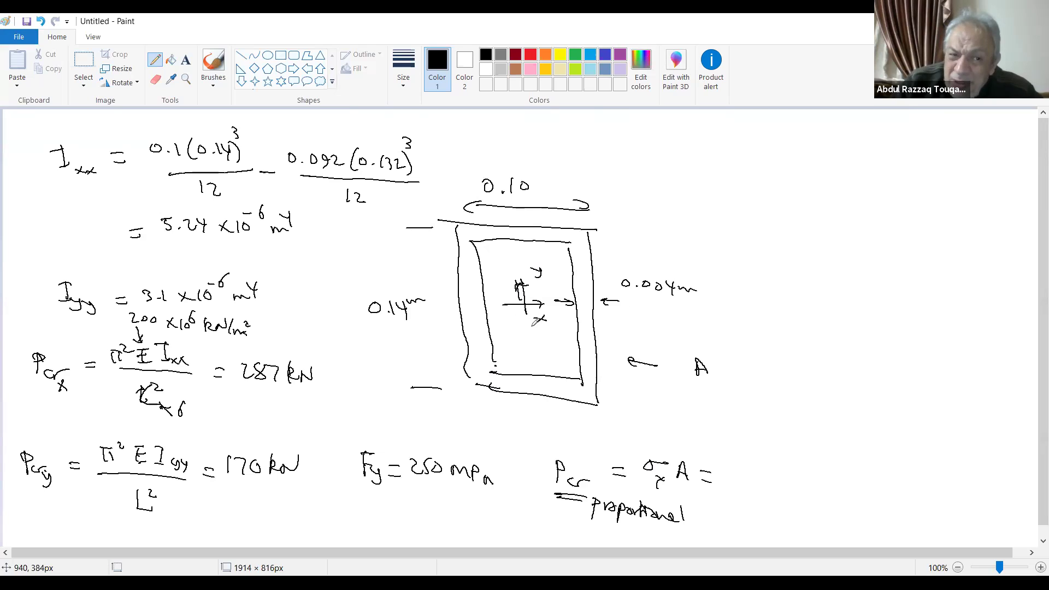
{"action": "left_click_drag", "start_coordinate": [713, 365], "coordinate": [727, 364]}
{"action": "left_click_drag", "start_coordinate": [714, 373], "coordinate": [740, 363]}
{"action": "left_click", "coordinate": [752, 372]}
{"action": "mouse_move", "coordinate": [757, 361]}
{"action": "left_mouse_down"}
{"action": "mouse_move", "coordinate": [758, 374]}
{"action": "mouse_move", "coordinate": [780, 375]}
{"action": "left_mouse_up"}
{"action": "mouse_move", "coordinate": [779, 362]}
{"action": "left_mouse_down"}
{"action": "mouse_move", "coordinate": [767, 375]}
{"action": "mouse_move", "coordinate": [786, 365]}
{"action": "mouse_move", "coordinate": [816, 374]}
{"action": "mouse_move", "coordinate": [814, 383]}
{"action": "left_mouse_up"}
{"action": "left_click", "coordinate": [797, 373]}
{"action": "left_click_drag", "start_coordinate": [818, 375], "coordinate": [888, 378]}
{"action": "left_click", "coordinate": [863, 377]}
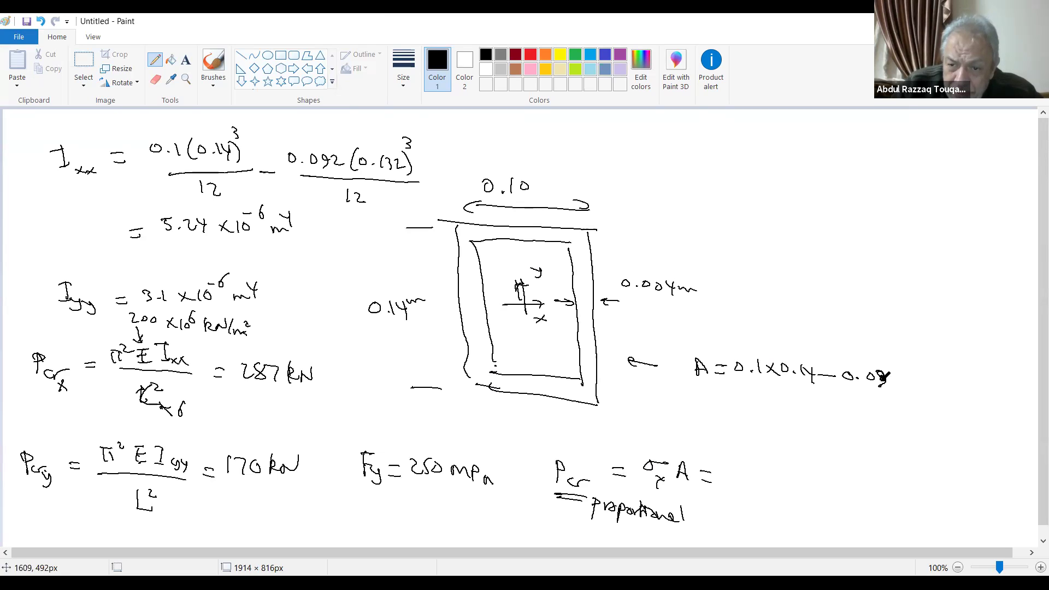
{"action": "left_click_drag", "start_coordinate": [893, 374], "coordinate": [935, 385]}
{"action": "left_click", "coordinate": [933, 385]}
{"action": "mouse_move", "coordinate": [941, 373]}
{"action": "left_mouse_down"}
{"action": "mouse_move", "coordinate": [943, 385]}
{"action": "mouse_move", "coordinate": [961, 386]}
{"action": "left_mouse_up"}
{"action": "left_click_drag", "start_coordinate": [963, 381], "coordinate": [972, 387]}
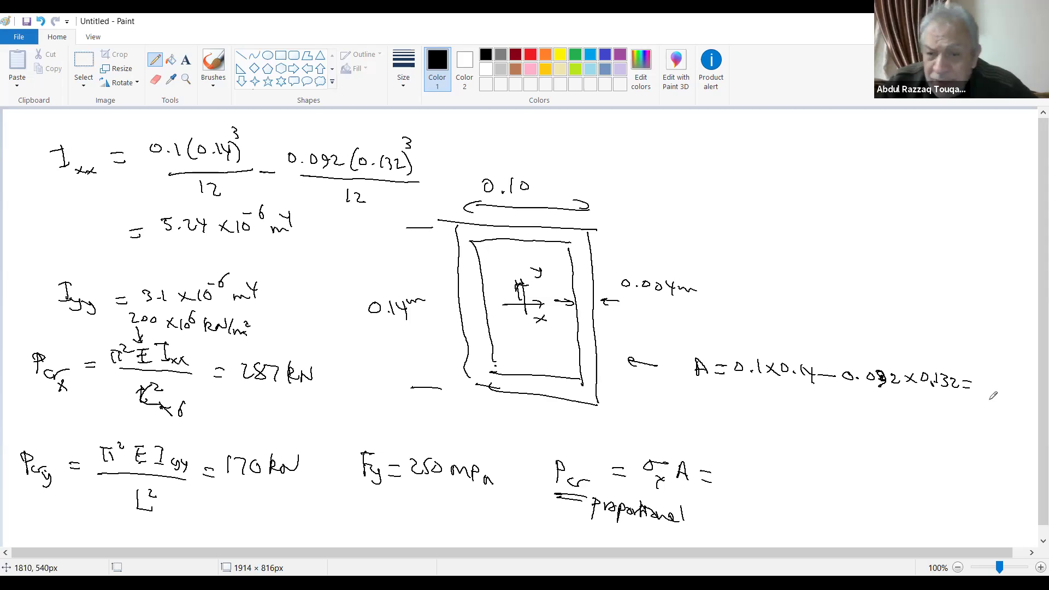
Step: Complete the area equation with the result 1.856×10⁻³ m²
{"action": "mouse_move", "coordinate": [978, 376]}
{"action": "left_mouse_down"}
{"action": "mouse_move", "coordinate": [978, 394]}
{"action": "mouse_move", "coordinate": [991, 396]}
{"action": "left_mouse_up"}
{"action": "left_click", "coordinate": [985, 394]}
{"action": "mouse_move", "coordinate": [1004, 384]}
{"action": "left_mouse_down"}
{"action": "mouse_move", "coordinate": [999, 397]}
{"action": "mouse_move", "coordinate": [1014, 399]}
{"action": "left_mouse_up"}
{"action": "left_click_drag", "start_coordinate": [1014, 393], "coordinate": [1020, 399]}
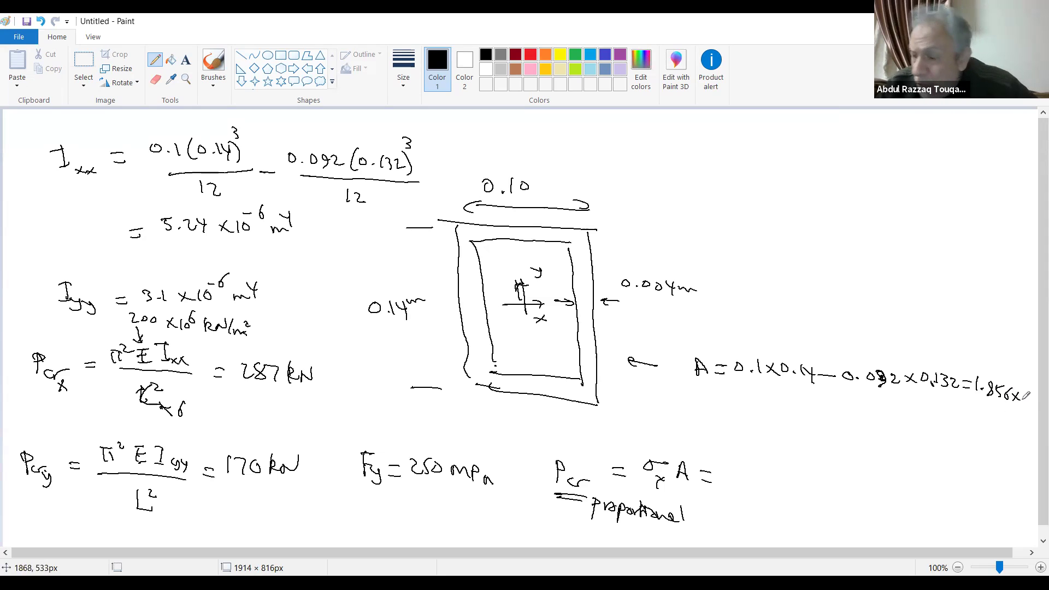
{"action": "mouse_move", "coordinate": [1004, 420]}
{"action": "left_mouse_down"}
{"action": "mouse_move", "coordinate": [1005, 433]}
{"action": "mouse_move", "coordinate": [1018, 418]}
{"action": "left_mouse_up"}
{"action": "mouse_move", "coordinate": [1018, 415]}
{"action": "left_mouse_down"}
{"action": "mouse_move", "coordinate": [1021, 448]}
{"action": "mouse_move", "coordinate": [1030, 445]}
{"action": "left_mouse_up"}
Step: Complete the Pcr formula with 250×10³ × 1.856×10⁻³, underline the result in kN and rewrite it above as 466
{"action": "left_click_drag", "start_coordinate": [751, 465], "coordinate": [739, 479]}
{"action": "mouse_move", "coordinate": [744, 465]}
{"action": "left_mouse_down"}
{"action": "mouse_move", "coordinate": [780, 478]}
{"action": "mouse_move", "coordinate": [768, 479]}
{"action": "mouse_move", "coordinate": [796, 462]}
{"action": "mouse_move", "coordinate": [819, 480]}
{"action": "left_mouse_up"}
{"action": "mouse_move", "coordinate": [819, 466]}
{"action": "left_mouse_down"}
{"action": "mouse_move", "coordinate": [808, 481]}
{"action": "mouse_move", "coordinate": [830, 477]}
{"action": "left_mouse_up"}
{"action": "mouse_move", "coordinate": [839, 475]}
{"action": "left_mouse_down"}
{"action": "mouse_move", "coordinate": [851, 462]}
{"action": "mouse_move", "coordinate": [861, 475]}
{"action": "mouse_move", "coordinate": [890, 478]}
{"action": "mouse_move", "coordinate": [877, 478]}
{"action": "left_mouse_up"}
{"action": "mouse_move", "coordinate": [898, 460]}
{"action": "left_mouse_down"}
{"action": "mouse_move", "coordinate": [897, 477]}
{"action": "mouse_move", "coordinate": [904, 466]}
{"action": "left_mouse_up"}
{"action": "left_click_drag", "start_coordinate": [909, 459], "coordinate": [936, 471]}
{"action": "mouse_move", "coordinate": [922, 479]}
{"action": "left_mouse_down"}
{"action": "mouse_move", "coordinate": [980, 487]}
{"action": "mouse_move", "coordinate": [994, 470]}
{"action": "mouse_move", "coordinate": [936, 496]}
{"action": "mouse_move", "coordinate": [974, 500]}
{"action": "left_mouse_up"}
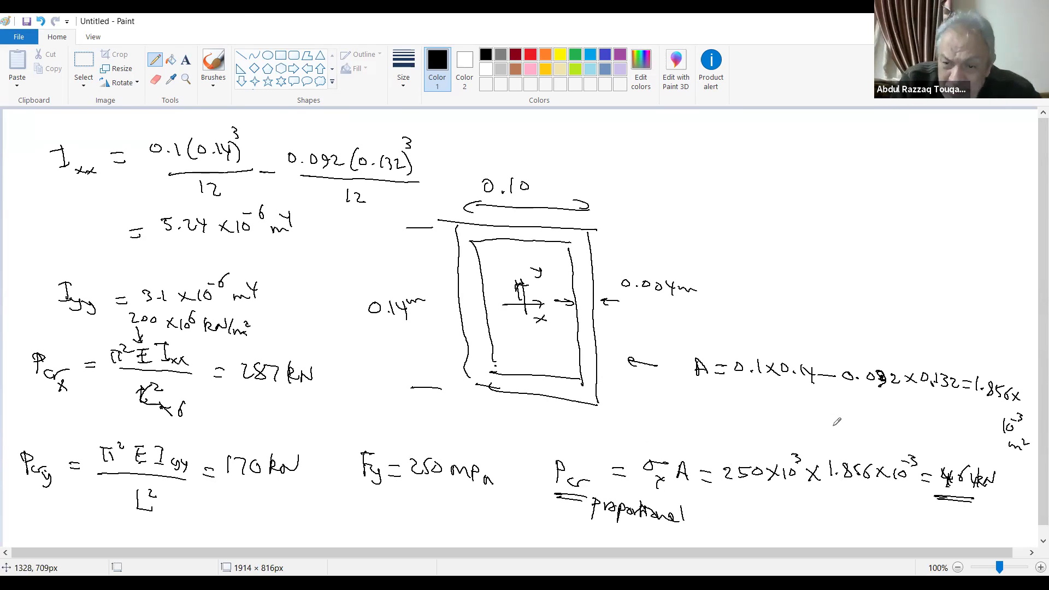
{"action": "left_click_drag", "start_coordinate": [940, 436], "coordinate": [972, 455]}
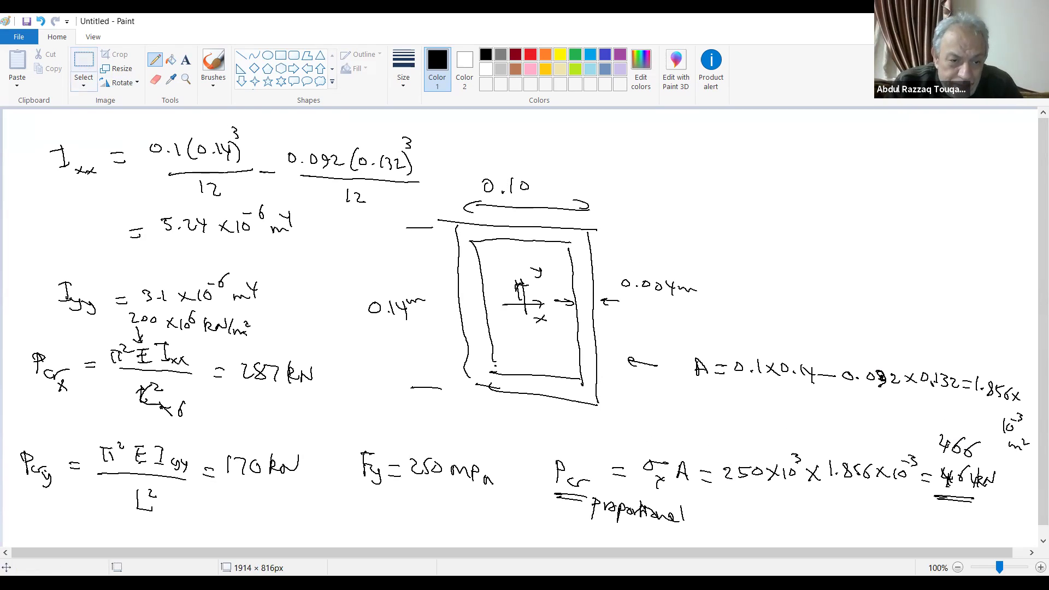
Step: Select the whole canvas and delete all the handwritten calculations
{"action": "left_click", "coordinate": [82, 61]}
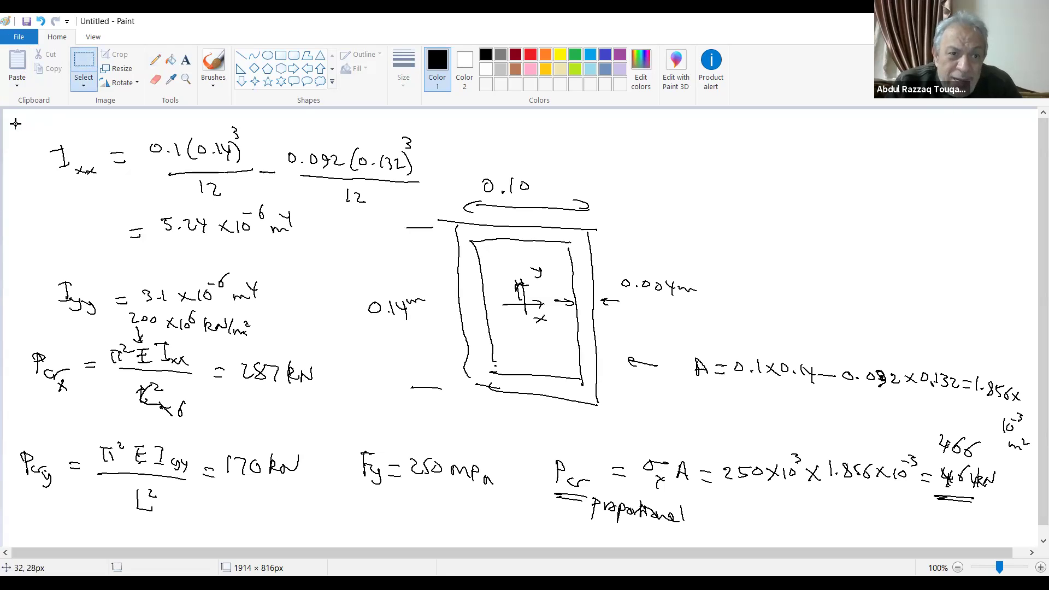
{"action": "left_click_drag", "start_coordinate": [6, 115], "coordinate": [409, 487]}
{"action": "mouse_move", "coordinate": [499, 495]}
{"action": "left_mouse_down"}
{"action": "mouse_move", "coordinate": [647, 532]}
{"action": "mouse_move", "coordinate": [1018, 525]}
{"action": "left_mouse_up"}
{"action": "left_click_drag", "start_coordinate": [1038, 530], "coordinate": [1035, 534]}
{"action": "key", "text": "ctrl+a"}
{"action": "key", "text": "Delete"}
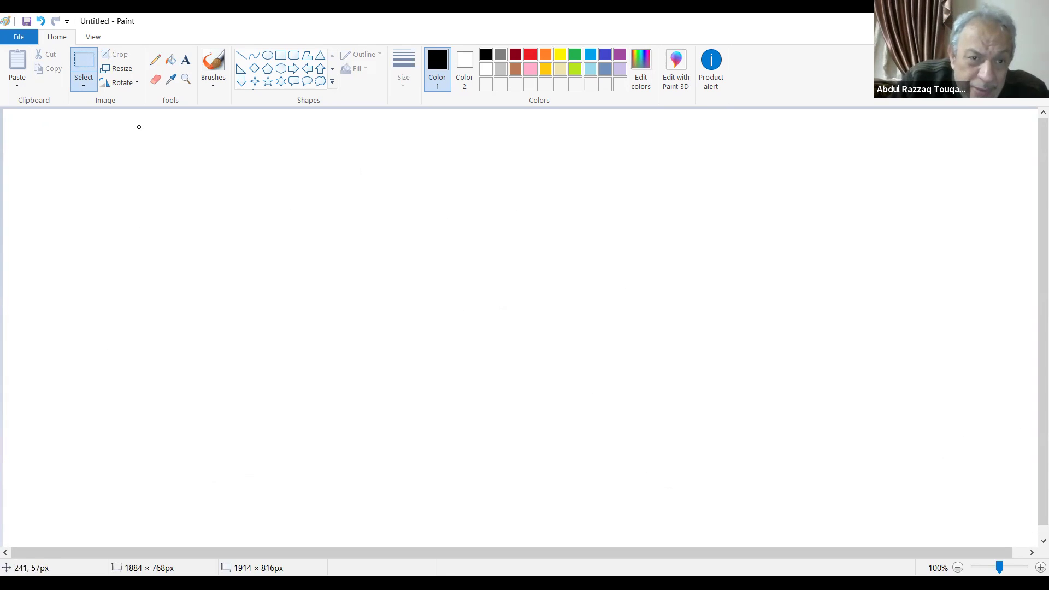
Step: Handwrite Pcr = 170 kN with the Pencil at the start of the blank canvas and underline the value
{"action": "left_click", "coordinate": [155, 61]}
{"action": "mouse_move", "coordinate": [21, 125]}
{"action": "left_mouse_down"}
{"action": "mouse_move", "coordinate": [23, 149]}
{"action": "mouse_move", "coordinate": [21, 134]}
{"action": "mouse_move", "coordinate": [54, 145]}
{"action": "mouse_move", "coordinate": [179, 139]}
{"action": "left_mouse_up"}
{"action": "left_click_drag", "start_coordinate": [99, 162], "coordinate": [185, 167]}
Step: Sketch a pinned-pinned column beside the critical load, with an axial top load and its curved buckled shape
{"action": "left_click_drag", "start_coordinate": [289, 135], "coordinate": [293, 201]}
{"action": "mouse_move", "coordinate": [294, 201]}
{"action": "left_mouse_down"}
{"action": "mouse_move", "coordinate": [281, 195]}
{"action": "mouse_move", "coordinate": [280, 210]}
{"action": "left_mouse_up"}
{"action": "mouse_move", "coordinate": [279, 126]}
{"action": "left_mouse_down"}
{"action": "mouse_move", "coordinate": [290, 143]}
{"action": "mouse_move", "coordinate": [276, 146]}
{"action": "mouse_move", "coordinate": [291, 121]}
{"action": "mouse_move", "coordinate": [295, 138]}
{"action": "left_mouse_up"}
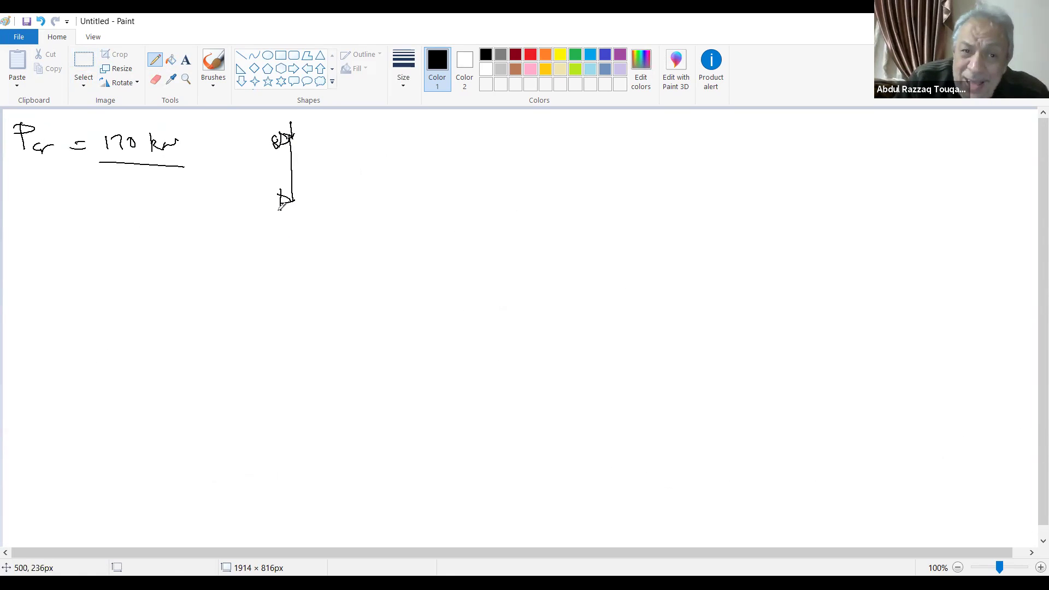
{"action": "mouse_move", "coordinate": [290, 141]}
{"action": "left_mouse_down"}
{"action": "mouse_move", "coordinate": [303, 162]}
{"action": "mouse_move", "coordinate": [295, 200]}
{"action": "left_mouse_up"}
Step: Sketch a second column with a fixed base and pinned top, adding the axial load and buckled shape
{"action": "mouse_move", "coordinate": [438, 152]}
{"action": "left_mouse_down"}
{"action": "mouse_move", "coordinate": [433, 237]}
{"action": "mouse_move", "coordinate": [461, 247]}
{"action": "mouse_move", "coordinate": [399, 241]}
{"action": "mouse_move", "coordinate": [437, 253]}
{"action": "left_mouse_up"}
{"action": "left_click_drag", "start_coordinate": [426, 160], "coordinate": [441, 143]}
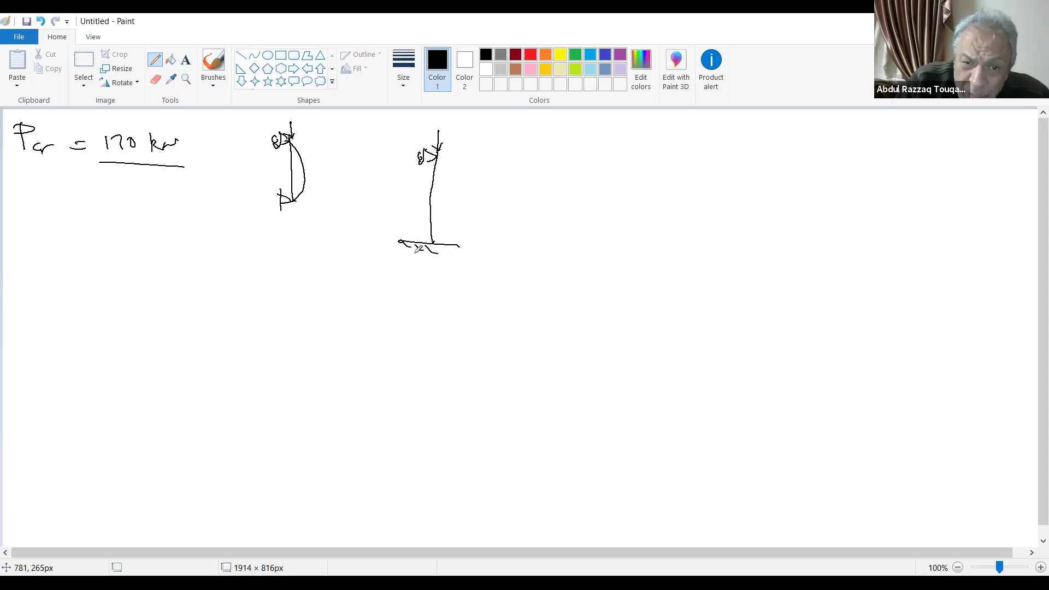
{"action": "left_click_drag", "start_coordinate": [436, 158], "coordinate": [448, 202]}
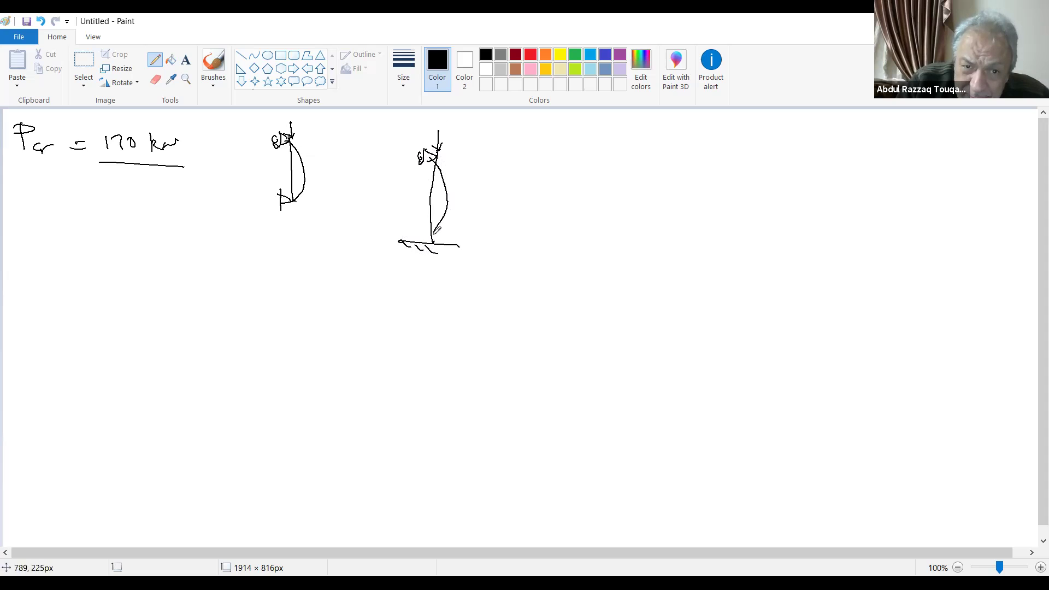
Step: Draw an arrow toward the fixed-base column and write the words "Analytical", with a check mark, and "Analogical" beside it
{"action": "mouse_move", "coordinate": [519, 154]}
{"action": "left_mouse_down"}
{"action": "mouse_move", "coordinate": [485, 164]}
{"action": "mouse_move", "coordinate": [496, 166]}
{"action": "left_mouse_up"}
{"action": "mouse_move", "coordinate": [567, 146]}
{"action": "left_mouse_down"}
{"action": "mouse_move", "coordinate": [617, 162]}
{"action": "mouse_move", "coordinate": [628, 149]}
{"action": "mouse_move", "coordinate": [672, 154]}
{"action": "left_mouse_up"}
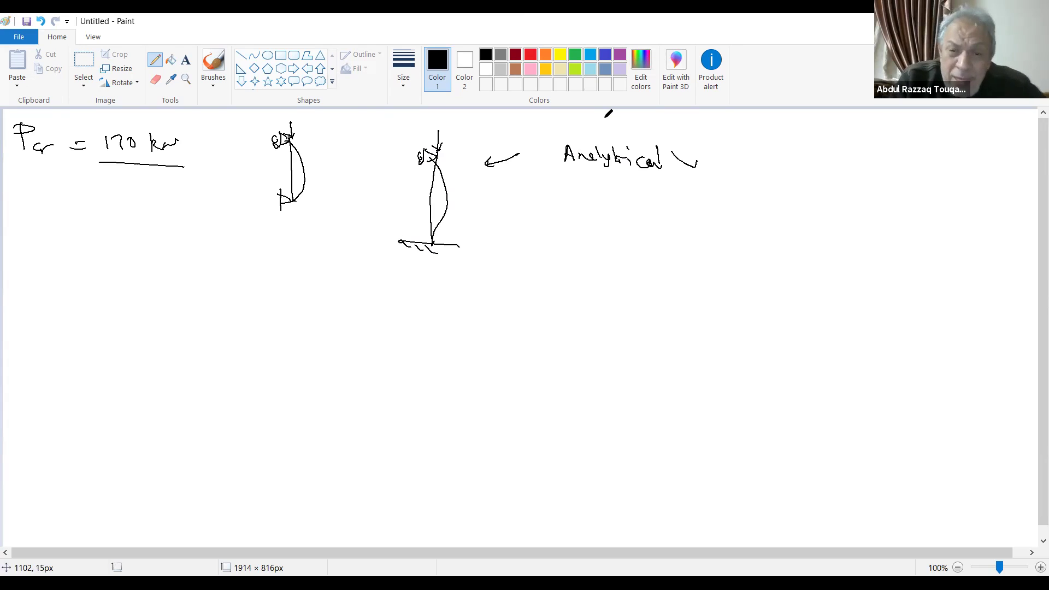
{"action": "mouse_move", "coordinate": [565, 203]}
{"action": "left_mouse_down"}
{"action": "mouse_move", "coordinate": [566, 189]}
{"action": "mouse_move", "coordinate": [577, 214]}
{"action": "mouse_move", "coordinate": [659, 208]}
{"action": "mouse_move", "coordinate": [656, 230]}
{"action": "left_mouse_up"}
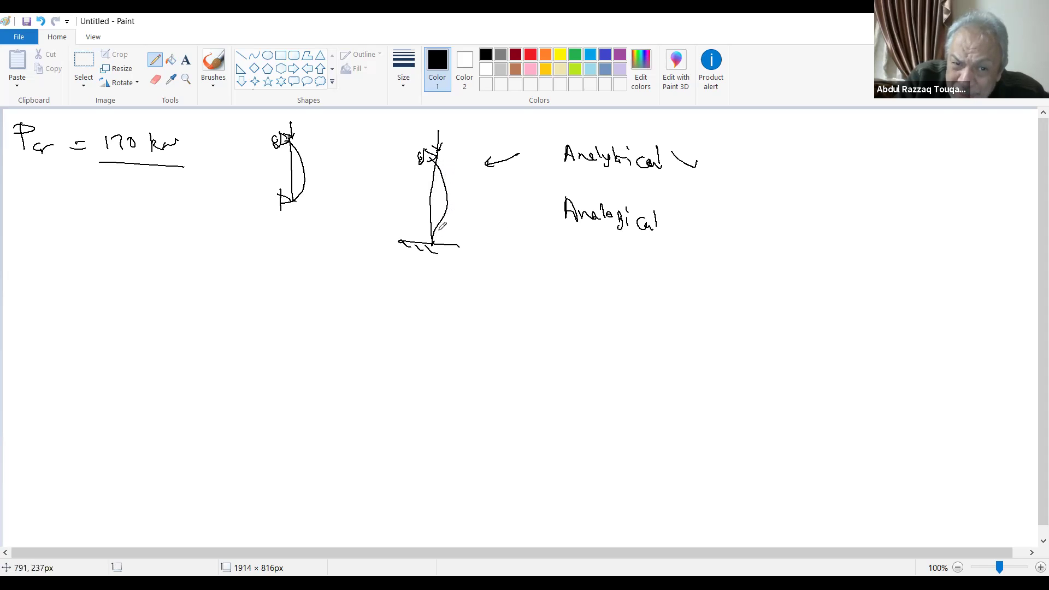
Step: Mark the inflection point IP on the fixed-base column and dimension its effective length kL and full length L
{"action": "left_click_drag", "start_coordinate": [441, 221], "coordinate": [482, 239]}
{"action": "left_click_drag", "start_coordinate": [486, 223], "coordinate": [488, 221]}
{"action": "left_click_drag", "start_coordinate": [420, 223], "coordinate": [402, 223]}
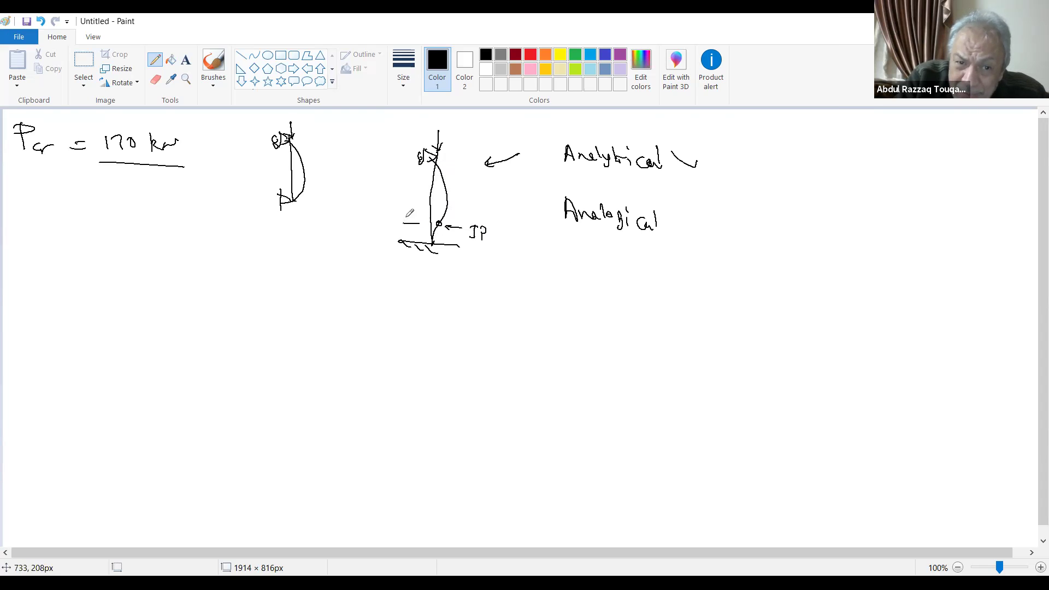
{"action": "mouse_move", "coordinate": [410, 157]}
{"action": "left_mouse_down"}
{"action": "mouse_move", "coordinate": [397, 157]}
{"action": "mouse_move", "coordinate": [405, 220]}
{"action": "left_mouse_up"}
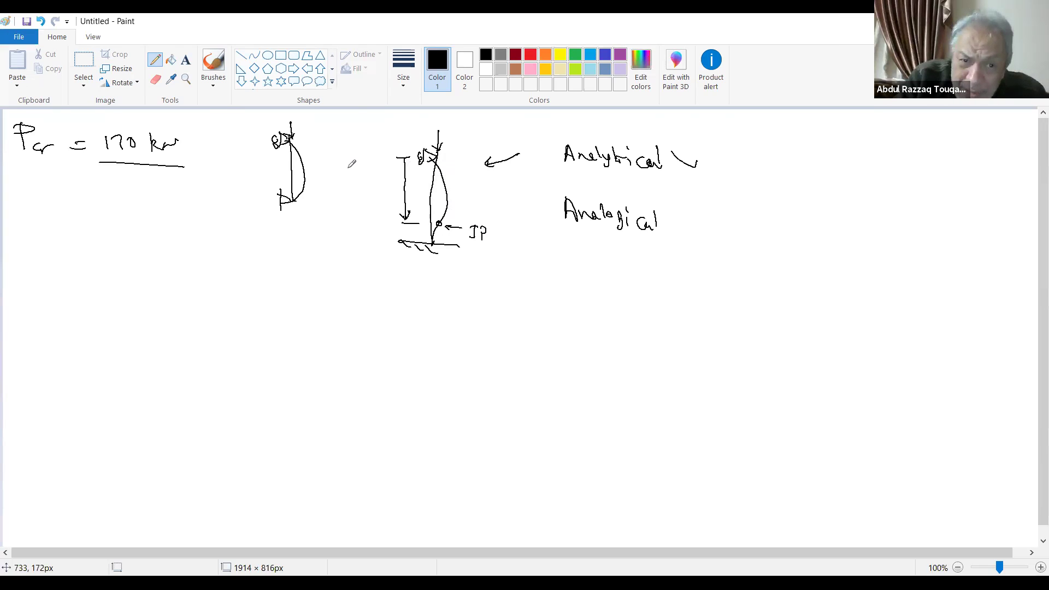
{"action": "left_click_drag", "start_coordinate": [332, 164], "coordinate": [331, 171]}
{"action": "mouse_move", "coordinate": [326, 167]}
{"action": "left_mouse_down"}
{"action": "mouse_move", "coordinate": [350, 168]}
{"action": "mouse_move", "coordinate": [369, 244]}
{"action": "left_mouse_up"}
{"action": "mouse_move", "coordinate": [358, 166]}
{"action": "left_mouse_down"}
{"action": "mouse_move", "coordinate": [365, 158]}
{"action": "mouse_move", "coordinate": [368, 171]}
{"action": "left_mouse_up"}
{"action": "mouse_move", "coordinate": [334, 191]}
{"action": "left_mouse_down"}
{"action": "mouse_move", "coordinate": [346, 212]}
{"action": "mouse_move", "coordinate": [378, 198]}
{"action": "left_mouse_up"}
{"action": "mouse_move", "coordinate": [379, 186]}
{"action": "left_mouse_down"}
{"action": "mouse_move", "coordinate": [401, 198]}
{"action": "mouse_move", "coordinate": [385, 200]}
{"action": "left_mouse_up"}
Step: Handwrite the definition "k = effective length factor = 0.7 theoretical" below the sketches
{"action": "left_click_drag", "start_coordinate": [55, 266], "coordinate": [54, 290]}
{"action": "left_click_drag", "start_coordinate": [55, 282], "coordinate": [92, 283]}
{"action": "mouse_move", "coordinate": [81, 289]}
{"action": "left_mouse_down"}
{"action": "mouse_move", "coordinate": [118, 278]}
{"action": "mouse_move", "coordinate": [119, 288]}
{"action": "mouse_move", "coordinate": [124, 271]}
{"action": "mouse_move", "coordinate": [114, 284]}
{"action": "mouse_move", "coordinate": [156, 285]}
{"action": "mouse_move", "coordinate": [158, 272]}
{"action": "mouse_move", "coordinate": [175, 286]}
{"action": "mouse_move", "coordinate": [235, 280]}
{"action": "mouse_move", "coordinate": [239, 292]}
{"action": "mouse_move", "coordinate": [238, 270]}
{"action": "mouse_move", "coordinate": [265, 292]}
{"action": "mouse_move", "coordinate": [353, 298]}
{"action": "left_mouse_up"}
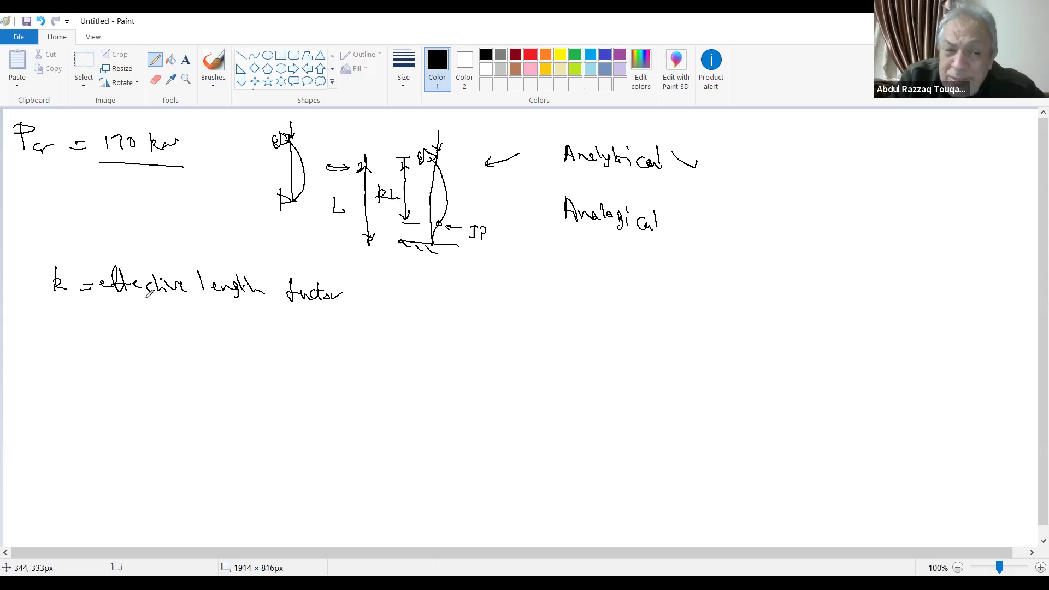
{"action": "left_click_drag", "start_coordinate": [81, 320], "coordinate": [96, 319]}
{"action": "mouse_move", "coordinate": [81, 327]}
{"action": "left_mouse_down"}
{"action": "mouse_move", "coordinate": [110, 316]}
{"action": "mouse_move", "coordinate": [136, 325]}
{"action": "left_mouse_up"}
{"action": "left_click", "coordinate": [123, 323]}
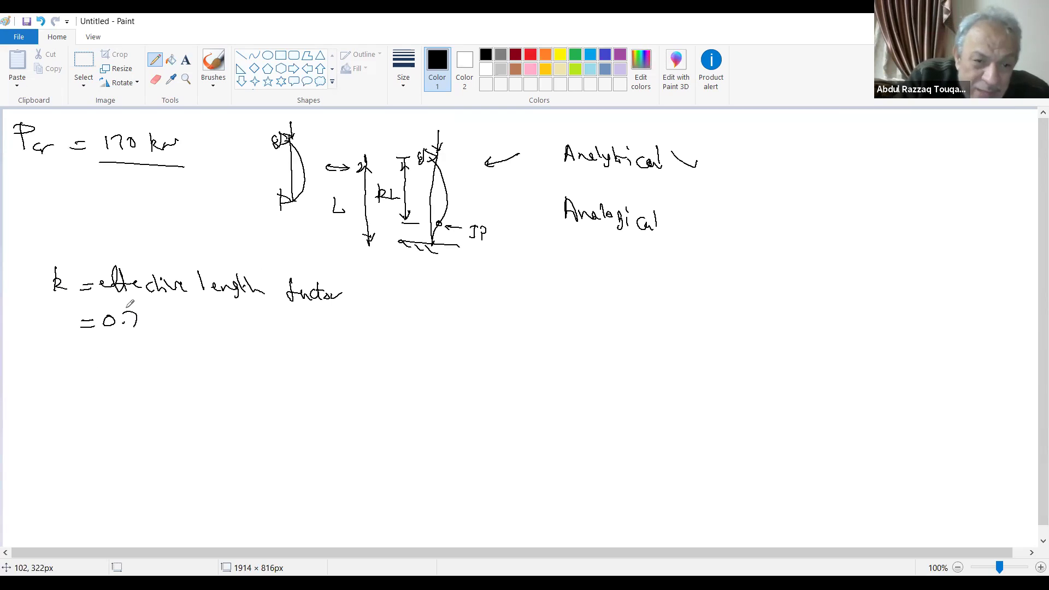
{"action": "mouse_move", "coordinate": [166, 314]}
{"action": "left_mouse_down"}
{"action": "mouse_move", "coordinate": [204, 330]}
{"action": "mouse_move", "coordinate": [223, 320]}
{"action": "mouse_move", "coordinate": [261, 339]}
{"action": "left_mouse_up"}
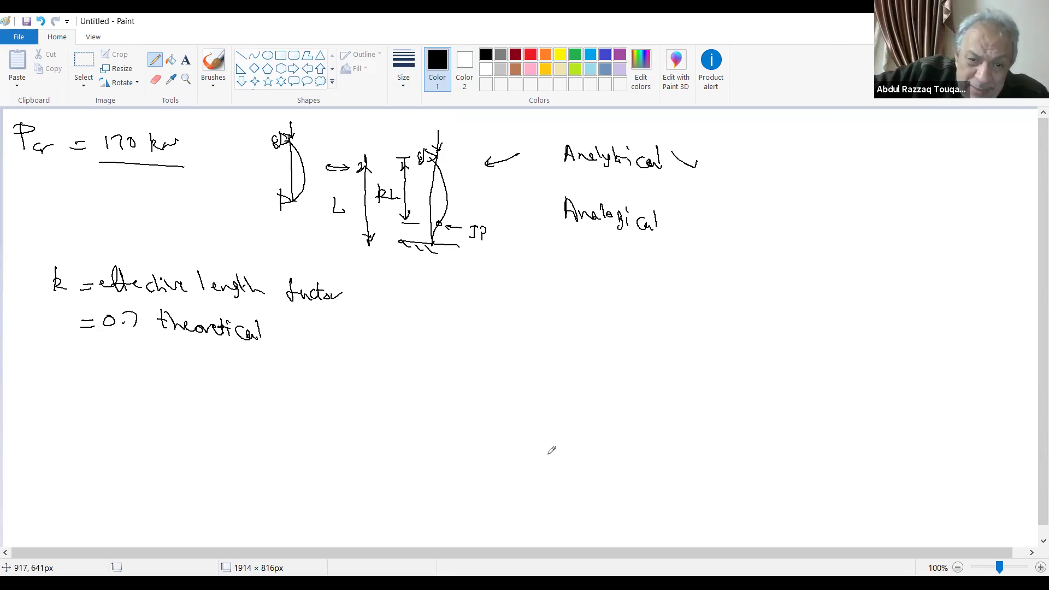
Step: Sketch a third column with a fixed base, a top guided by rollers, an axial load and its sway buckled shape
{"action": "mouse_move", "coordinate": [431, 305]}
{"action": "left_mouse_down"}
{"action": "mouse_move", "coordinate": [422, 363]}
{"action": "mouse_move", "coordinate": [438, 365]}
{"action": "mouse_move", "coordinate": [400, 358]}
{"action": "left_mouse_up"}
{"action": "left_click_drag", "start_coordinate": [403, 360], "coordinate": [427, 371]}
{"action": "left_click_drag", "start_coordinate": [446, 308], "coordinate": [408, 300]}
{"action": "left_click_drag", "start_coordinate": [406, 292], "coordinate": [421, 301]}
{"action": "mouse_move", "coordinate": [430, 293]}
{"action": "left_mouse_down"}
{"action": "mouse_move", "coordinate": [450, 294]}
{"action": "mouse_move", "coordinate": [437, 293]}
{"action": "left_mouse_up"}
{"action": "left_click_drag", "start_coordinate": [421, 290], "coordinate": [415, 298]}
{"action": "left_click_drag", "start_coordinate": [431, 263], "coordinate": [431, 285]}
{"action": "left_click_drag", "start_coordinate": [406, 273], "coordinate": [417, 285]}
{"action": "left_click_drag", "start_coordinate": [423, 275], "coordinate": [432, 285]}
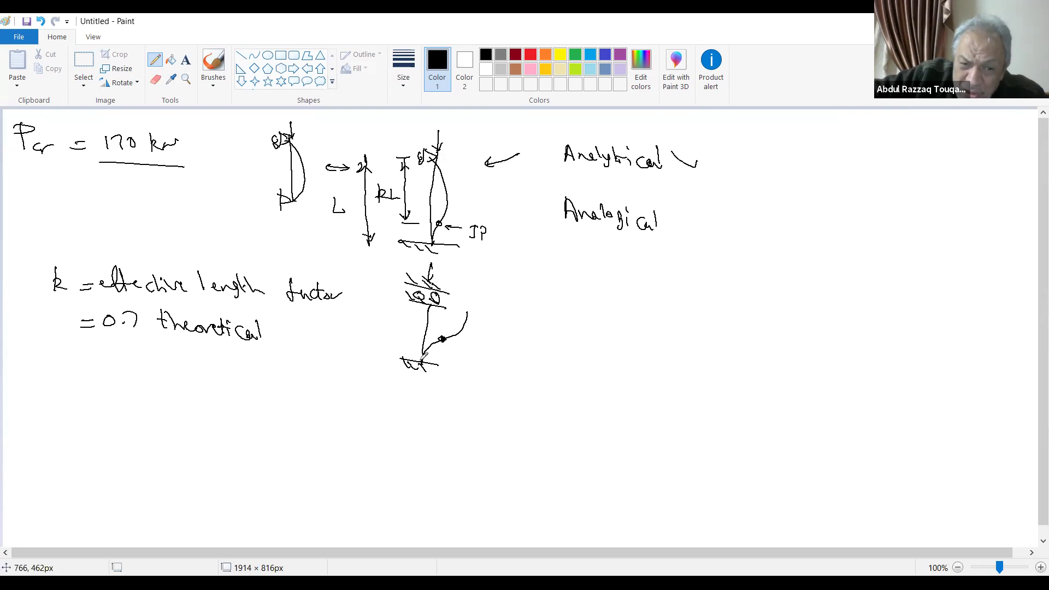
Step: Extend the third column's buckled curve with a dashed line below the base and dimension the lengths kL and L
{"action": "left_click_drag", "start_coordinate": [425, 388], "coordinate": [441, 405]}
{"action": "mouse_move", "coordinate": [460, 346]}
{"action": "left_mouse_down"}
{"action": "mouse_move", "coordinate": [463, 406]}
{"action": "mouse_move", "coordinate": [464, 356]}
{"action": "mouse_move", "coordinate": [474, 361]}
{"action": "mouse_move", "coordinate": [476, 380]}
{"action": "mouse_move", "coordinate": [447, 349]}
{"action": "mouse_move", "coordinate": [498, 389]}
{"action": "left_mouse_up"}
{"action": "mouse_move", "coordinate": [386, 301]}
{"action": "left_mouse_down"}
{"action": "mouse_move", "coordinate": [397, 298]}
{"action": "mouse_move", "coordinate": [387, 353]}
{"action": "mouse_move", "coordinate": [398, 298]}
{"action": "mouse_move", "coordinate": [376, 331]}
{"action": "left_mouse_up"}
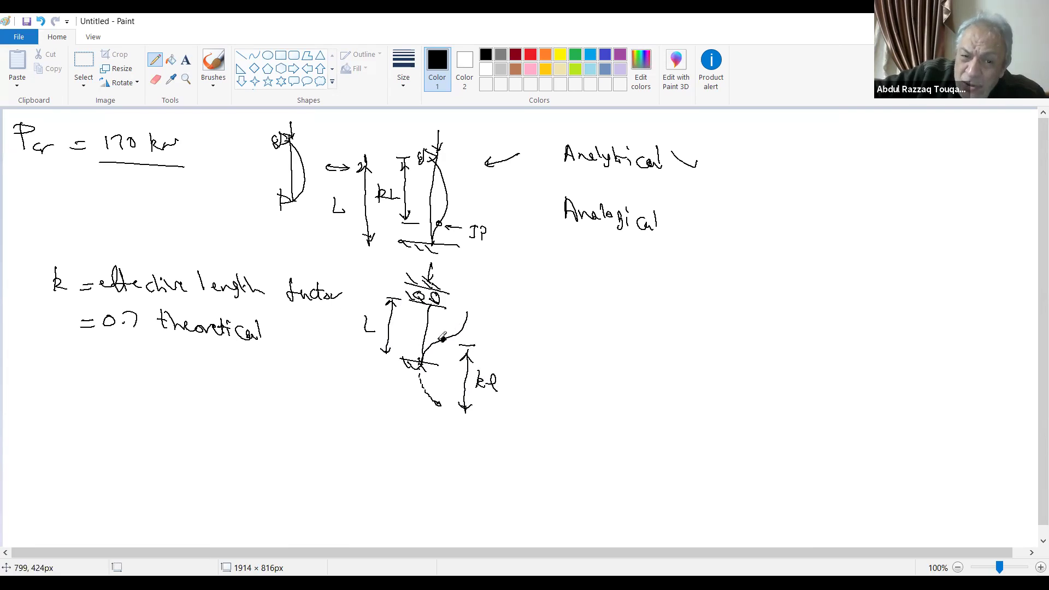
{"action": "left_click_drag", "start_coordinate": [394, 327], "coordinate": [381, 329]}
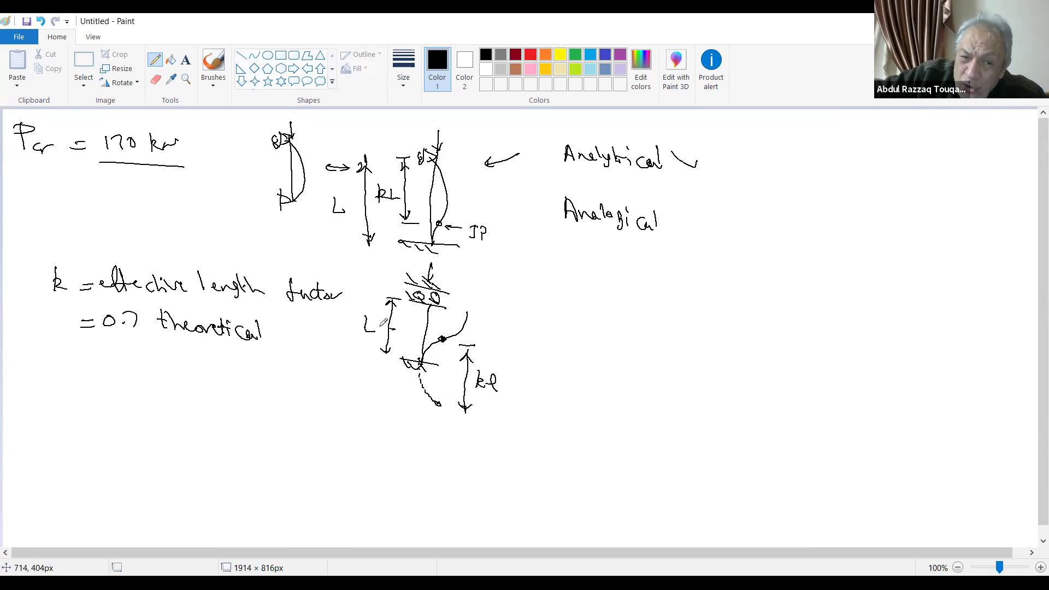
{"action": "left_click_drag", "start_coordinate": [441, 346], "coordinate": [435, 352]}
Step: Handwrite k = 1 below the third column's effective length dimension
{"action": "mouse_move", "coordinate": [476, 409]}
{"action": "left_mouse_down"}
{"action": "mouse_move", "coordinate": [450, 449]}
{"action": "mouse_move", "coordinate": [470, 442]}
{"action": "left_mouse_up"}
{"action": "left_click_drag", "start_coordinate": [464, 449], "coordinate": [473, 447]}
{"action": "left_click_drag", "start_coordinate": [476, 442], "coordinate": [447, 446]}
{"action": "mouse_move", "coordinate": [449, 436]}
{"action": "left_mouse_down"}
{"action": "mouse_move", "coordinate": [460, 433]}
{"action": "mouse_move", "coordinate": [443, 448]}
{"action": "left_mouse_up"}
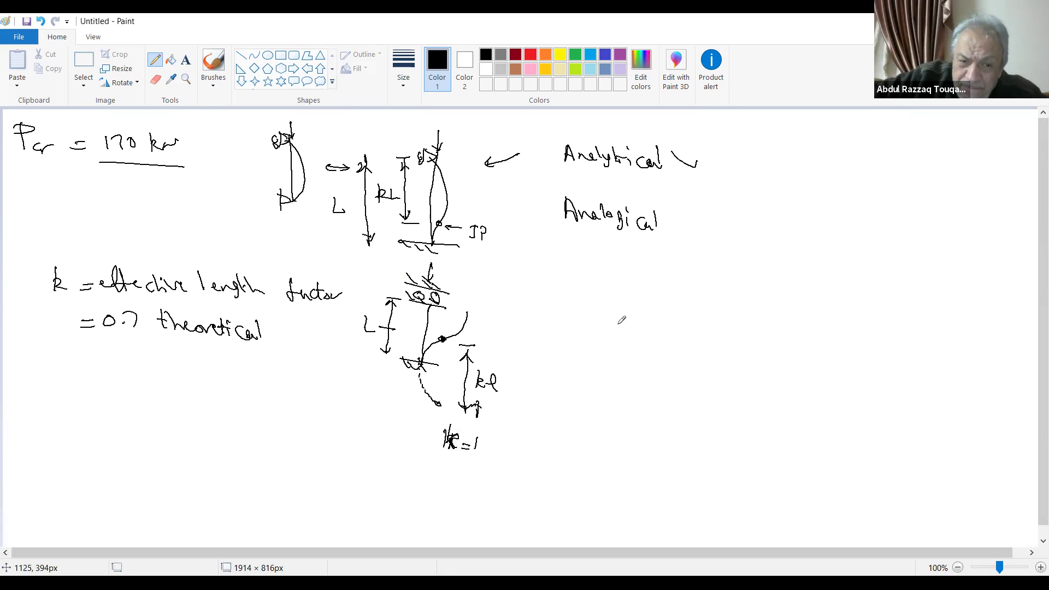
Step: Sketch hatched fixed supports for the two ends of a fourth column below "Analogical", each with an inward axial load arrow
{"action": "mouse_move", "coordinate": [657, 310]}
{"action": "left_mouse_down"}
{"action": "mouse_move", "coordinate": [605, 308]}
{"action": "mouse_move", "coordinate": [613, 301]}
{"action": "left_mouse_up"}
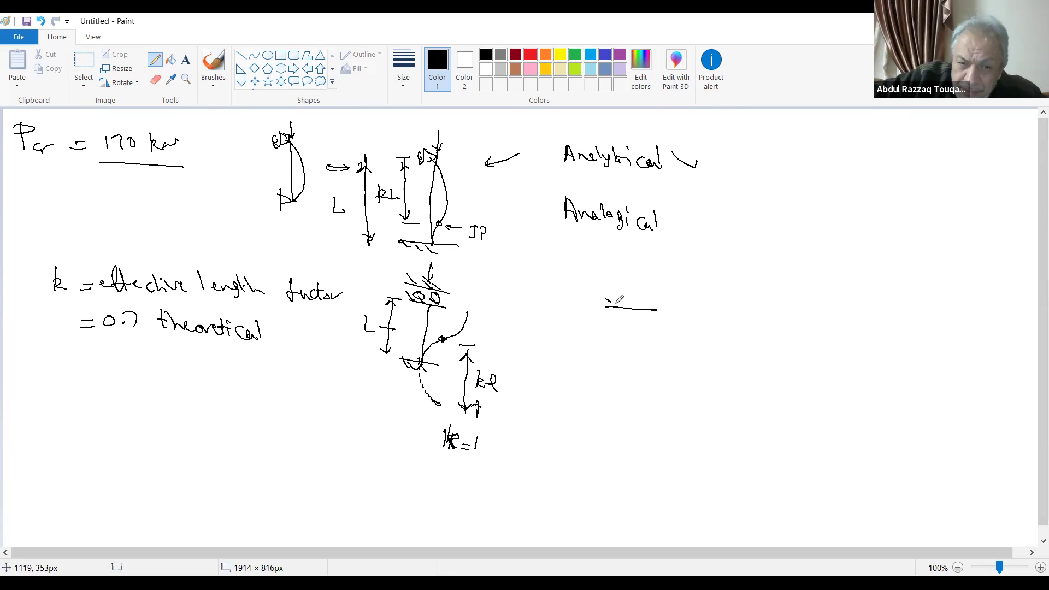
{"action": "left_click_drag", "start_coordinate": [611, 297], "coordinate": [648, 307]}
{"action": "mouse_move", "coordinate": [658, 401]}
{"action": "left_mouse_down"}
{"action": "mouse_move", "coordinate": [608, 397]}
{"action": "mouse_move", "coordinate": [617, 406]}
{"action": "left_mouse_up"}
{"action": "left_click_drag", "start_coordinate": [622, 400], "coordinate": [639, 411]}
{"action": "left_click_drag", "start_coordinate": [643, 404], "coordinate": [650, 412]}
{"action": "left_click_drag", "start_coordinate": [636, 278], "coordinate": [633, 310]}
{"action": "mouse_move", "coordinate": [632, 405]}
{"action": "left_mouse_down"}
{"action": "mouse_move", "coordinate": [631, 433]}
{"action": "mouse_move", "coordinate": [640, 413]}
{"action": "left_mouse_up"}
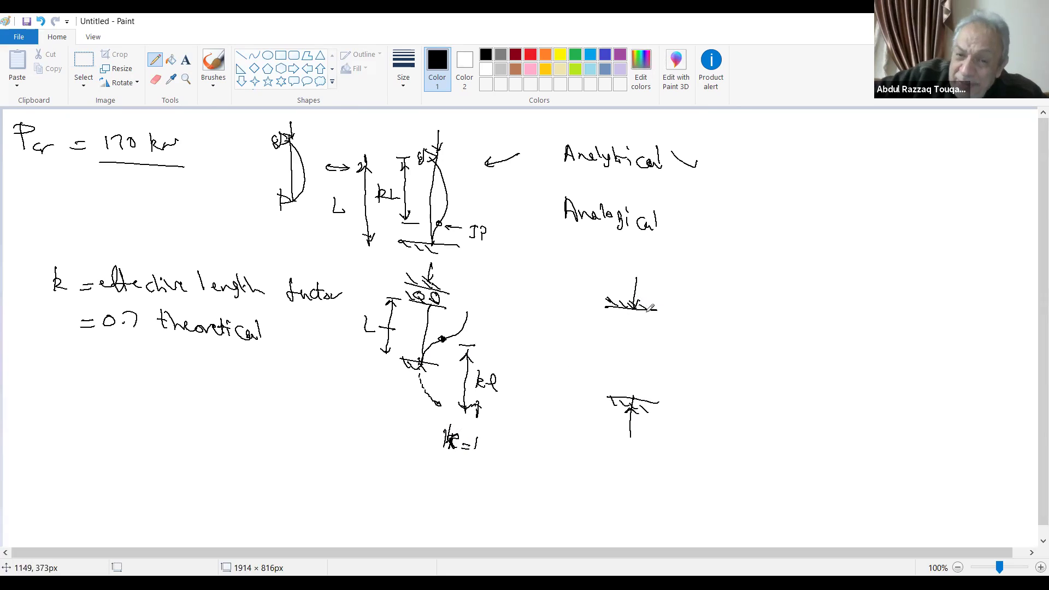
{"action": "left_click_drag", "start_coordinate": [626, 289], "coordinate": [620, 327]}
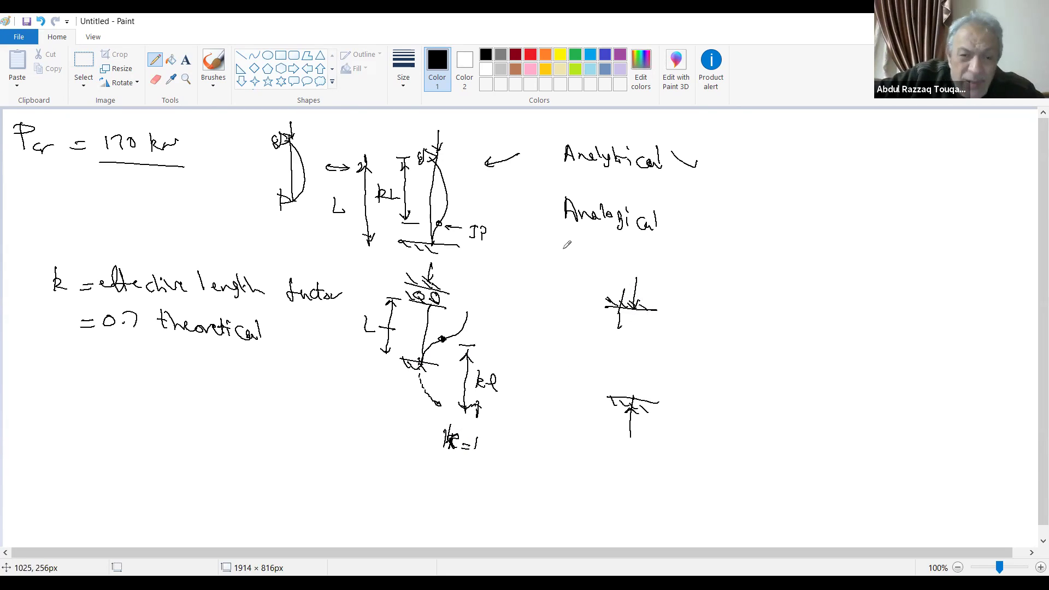
Step: Erase the upper support and its load arrow from the fourth column sketch
{"action": "left_click", "coordinate": [86, 60]}
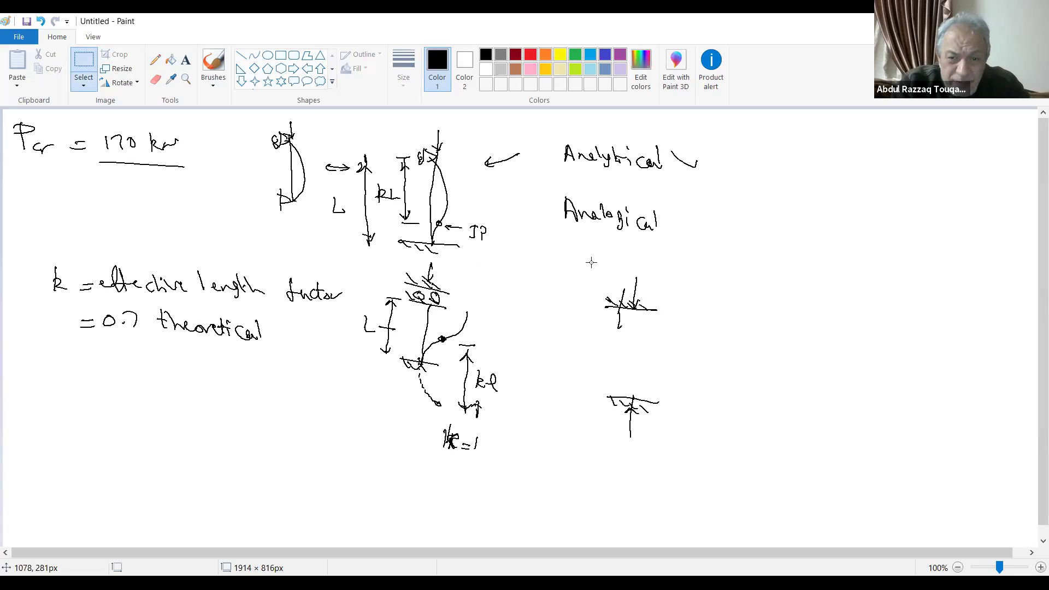
{"action": "left_click_drag", "start_coordinate": [617, 279], "coordinate": [668, 342]}
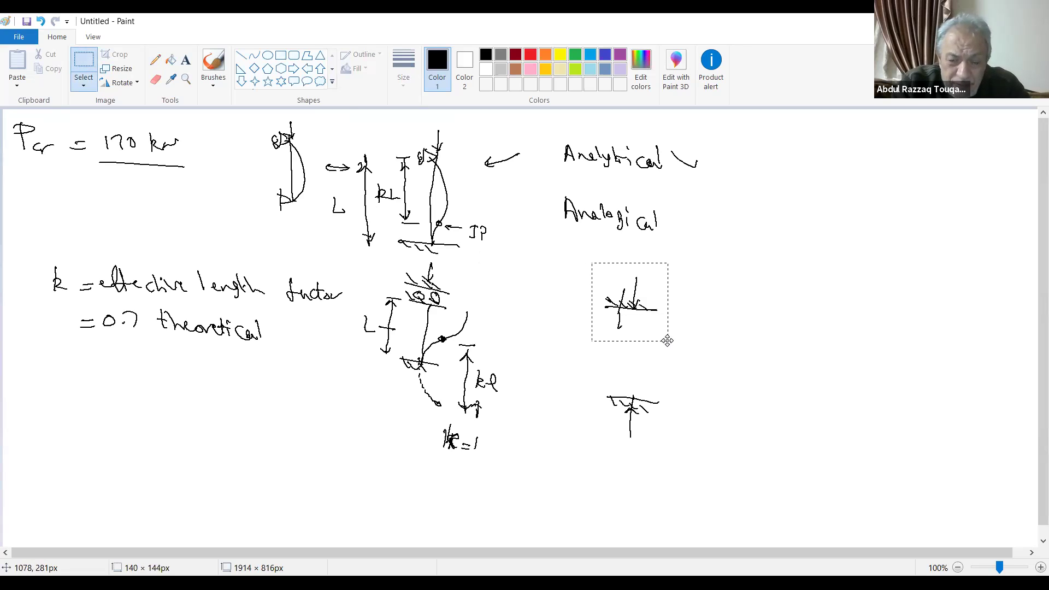
{"action": "key", "text": "Delete"}
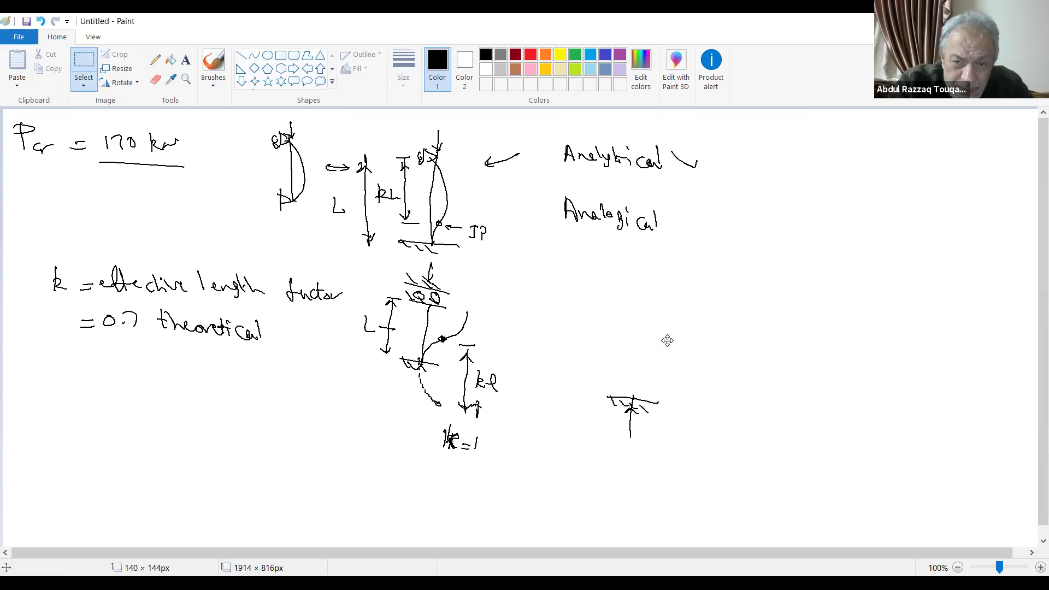
Step: Draw the fourth column's shaft, buckled curve and new rotation-restrained top support above its fixed base
{"action": "left_click", "coordinate": [156, 61]}
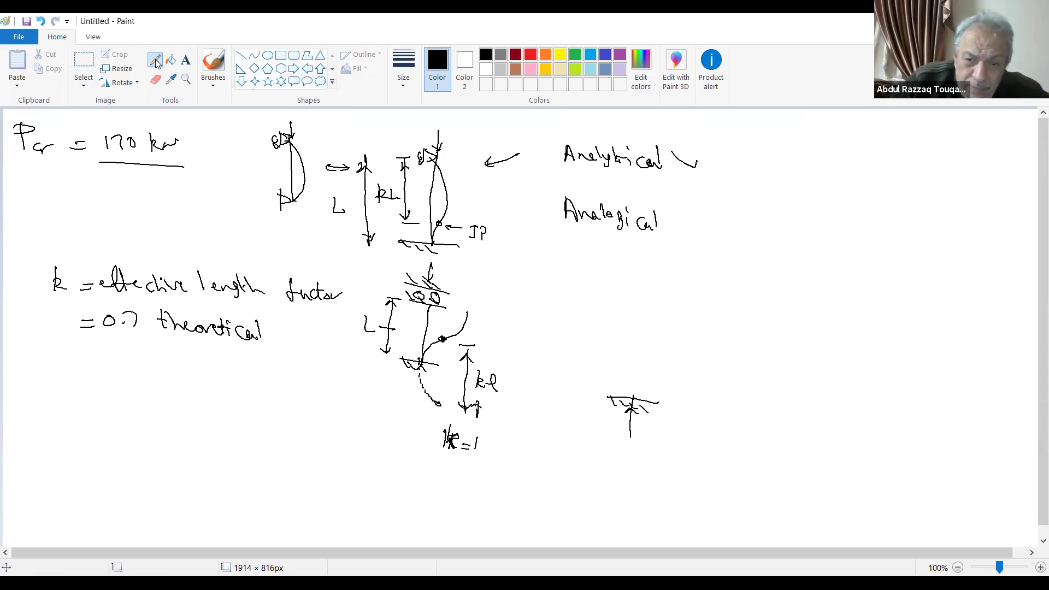
{"action": "left_click_drag", "start_coordinate": [636, 314], "coordinate": [627, 397]}
{"action": "mouse_move", "coordinate": [656, 291]}
{"action": "left_mouse_down"}
{"action": "mouse_move", "coordinate": [646, 327]}
{"action": "mouse_move", "coordinate": [623, 288]}
{"action": "mouse_move", "coordinate": [647, 302]}
{"action": "mouse_move", "coordinate": [614, 288]}
{"action": "mouse_move", "coordinate": [647, 307]}
{"action": "mouse_move", "coordinate": [638, 321]}
{"action": "mouse_move", "coordinate": [631, 304]}
{"action": "mouse_move", "coordinate": [618, 304]}
{"action": "left_mouse_up"}
{"action": "left_click", "coordinate": [623, 289]}
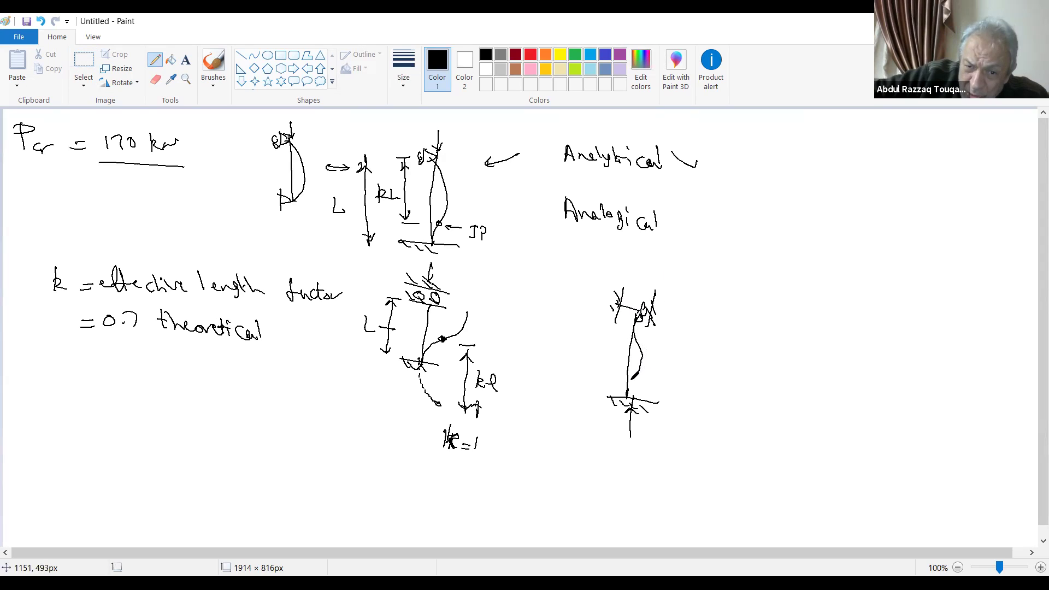
Step: Mark the fourth column's inflection points and dimension its full length L and effective length 0.5L
{"action": "mouse_move", "coordinate": [630, 385]}
{"action": "left_mouse_down"}
{"action": "mouse_move", "coordinate": [642, 349]}
{"action": "mouse_move", "coordinate": [633, 377]}
{"action": "mouse_move", "coordinate": [672, 386]}
{"action": "mouse_move", "coordinate": [663, 352]}
{"action": "mouse_move", "coordinate": [656, 381]}
{"action": "mouse_move", "coordinate": [670, 356]}
{"action": "mouse_move", "coordinate": [679, 372]}
{"action": "mouse_move", "coordinate": [711, 365]}
{"action": "mouse_move", "coordinate": [721, 386]}
{"action": "left_mouse_up"}
{"action": "mouse_move", "coordinate": [587, 297]}
{"action": "left_mouse_down"}
{"action": "mouse_move", "coordinate": [605, 302]}
{"action": "mouse_move", "coordinate": [580, 379]}
{"action": "mouse_move", "coordinate": [591, 384]}
{"action": "left_mouse_up"}
{"action": "mouse_move", "coordinate": [595, 316]}
{"action": "left_mouse_down"}
{"action": "mouse_move", "coordinate": [573, 330]}
{"action": "mouse_move", "coordinate": [579, 351]}
{"action": "left_mouse_up"}
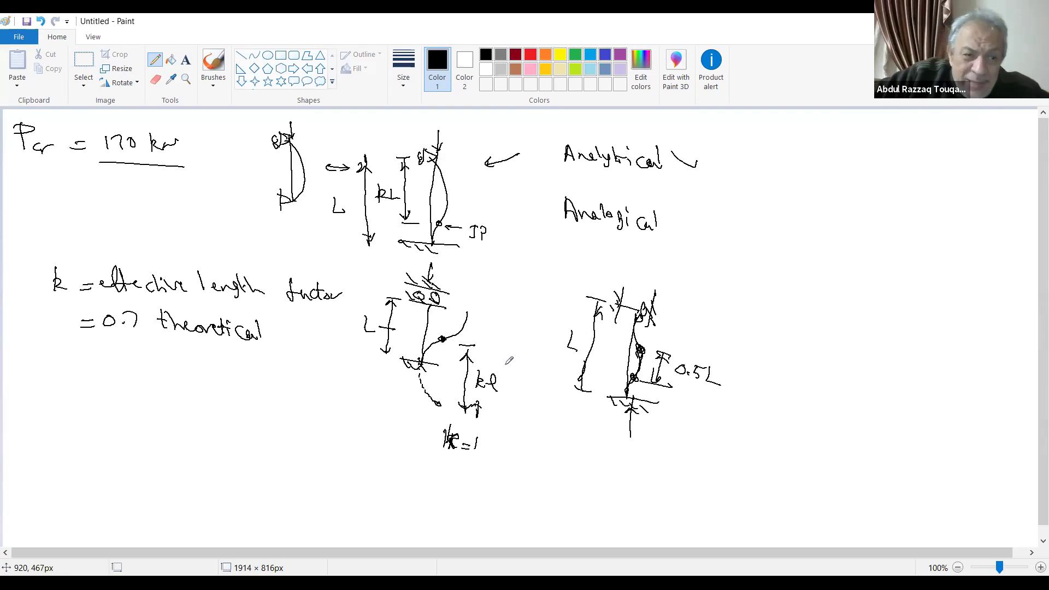
Step: Handwrite the formula Pcr = π²EI/(kL)² below the effective length factor definition
{"action": "left_click_drag", "start_coordinate": [41, 377], "coordinate": [39, 403]}
{"action": "mouse_move", "coordinate": [39, 379]}
{"action": "left_mouse_down"}
{"action": "mouse_move", "coordinate": [41, 402]}
{"action": "mouse_move", "coordinate": [54, 381]}
{"action": "left_mouse_up"}
{"action": "mouse_move", "coordinate": [54, 392]}
{"action": "left_mouse_down"}
{"action": "mouse_move", "coordinate": [54, 402]}
{"action": "mouse_move", "coordinate": [96, 388]}
{"action": "left_mouse_up"}
{"action": "left_click_drag", "start_coordinate": [82, 397], "coordinate": [143, 376]}
{"action": "mouse_move", "coordinate": [132, 377]}
{"action": "left_mouse_down"}
{"action": "mouse_move", "coordinate": [132, 390]}
{"action": "mouse_move", "coordinate": [151, 380]}
{"action": "left_mouse_up"}
{"action": "mouse_move", "coordinate": [161, 374]}
{"action": "left_mouse_down"}
{"action": "mouse_move", "coordinate": [162, 387]}
{"action": "mouse_move", "coordinate": [170, 373]}
{"action": "left_mouse_up"}
{"action": "left_click_drag", "start_coordinate": [161, 381], "coordinate": [171, 387]}
{"action": "left_click_drag", "start_coordinate": [175, 381], "coordinate": [179, 398]}
{"action": "left_click_drag", "start_coordinate": [175, 399], "coordinate": [184, 398]}
{"action": "mouse_move", "coordinate": [119, 397]}
{"action": "left_mouse_down"}
{"action": "mouse_move", "coordinate": [190, 403]}
{"action": "mouse_move", "coordinate": [137, 433]}
{"action": "left_mouse_up"}
{"action": "mouse_move", "coordinate": [144, 415]}
{"action": "left_mouse_down"}
{"action": "mouse_move", "coordinate": [129, 434]}
{"action": "mouse_move", "coordinate": [157, 414]}
{"action": "mouse_move", "coordinate": [164, 435]}
{"action": "left_mouse_up"}
{"action": "left_click_drag", "start_coordinate": [169, 416], "coordinate": [178, 422]}
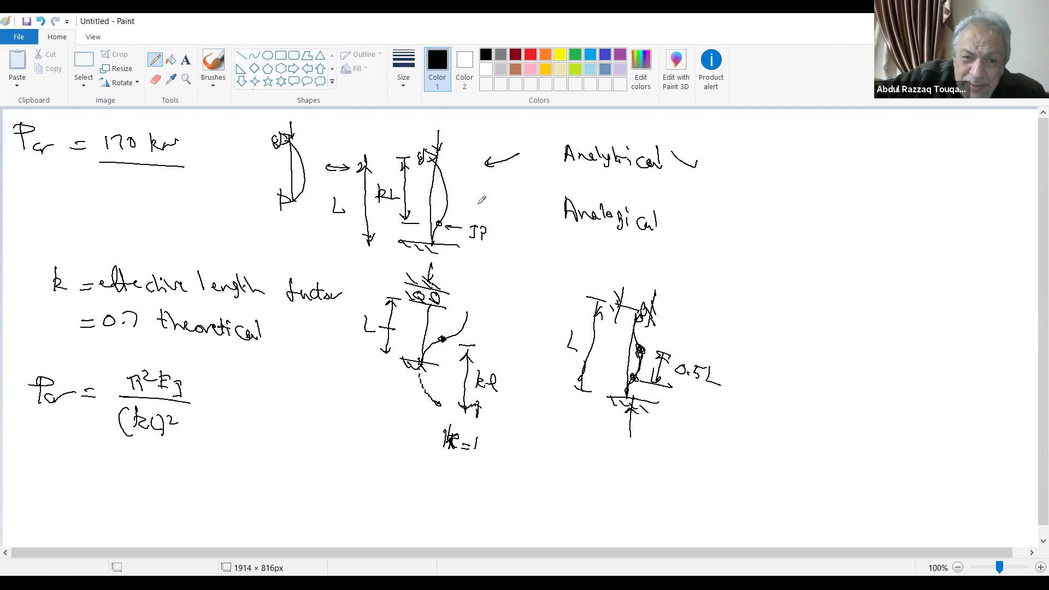
Step: Handwrite k = 0.7 beside the second column and draw a long arrow pointing toward that column
{"action": "mouse_move", "coordinate": [469, 187]}
{"action": "left_mouse_down"}
{"action": "mouse_move", "coordinate": [465, 205]}
{"action": "mouse_move", "coordinate": [497, 197]}
{"action": "mouse_move", "coordinate": [513, 210]}
{"action": "left_mouse_up"}
{"action": "left_click", "coordinate": [507, 205]}
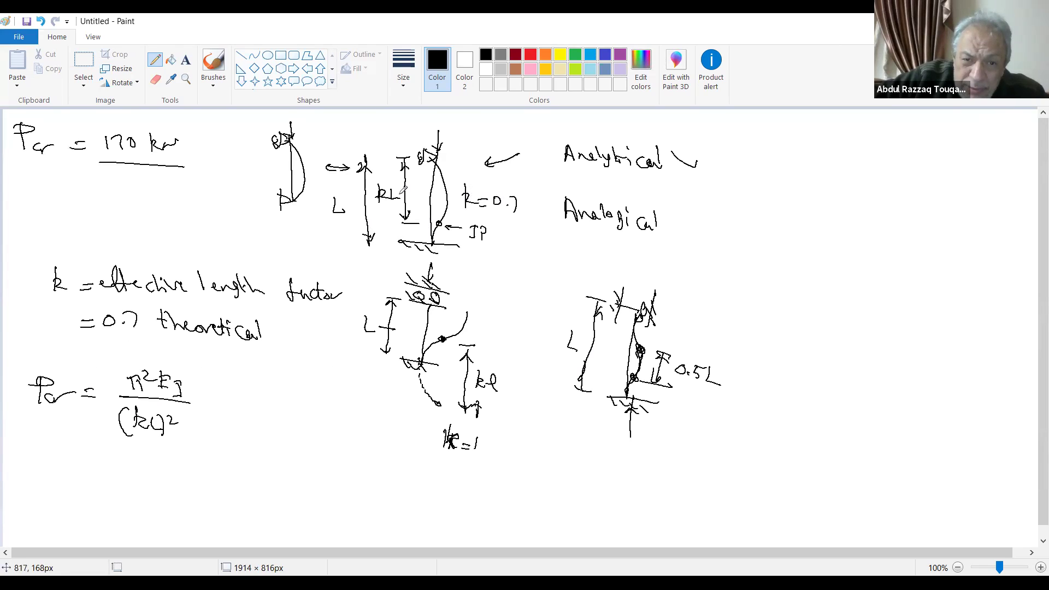
{"action": "left_click_drag", "start_coordinate": [198, 208], "coordinate": [385, 234]}
Step: Handwrite Pcr = π²EI/L² · 1/k² = below the 170 kN result
{"action": "mouse_move", "coordinate": [27, 201]}
{"action": "left_mouse_down"}
{"action": "mouse_move", "coordinate": [28, 219]}
{"action": "mouse_move", "coordinate": [35, 208]}
{"action": "left_mouse_up"}
{"action": "left_click_drag", "start_coordinate": [46, 208], "coordinate": [75, 207]}
{"action": "left_click_drag", "start_coordinate": [66, 215], "coordinate": [97, 192]}
{"action": "mouse_move", "coordinate": [97, 195]}
{"action": "left_mouse_down"}
{"action": "mouse_move", "coordinate": [123, 202]}
{"action": "mouse_move", "coordinate": [140, 186]}
{"action": "left_mouse_up"}
{"action": "left_click_drag", "start_coordinate": [99, 216], "coordinate": [144, 210]}
{"action": "left_click_drag", "start_coordinate": [118, 220], "coordinate": [131, 232]}
{"action": "left_click_drag", "start_coordinate": [155, 198], "coordinate": [174, 214]}
{"action": "mouse_move", "coordinate": [159, 223]}
{"action": "left_mouse_down"}
{"action": "mouse_move", "coordinate": [159, 234]}
{"action": "mouse_move", "coordinate": [175, 226]}
{"action": "left_mouse_up"}
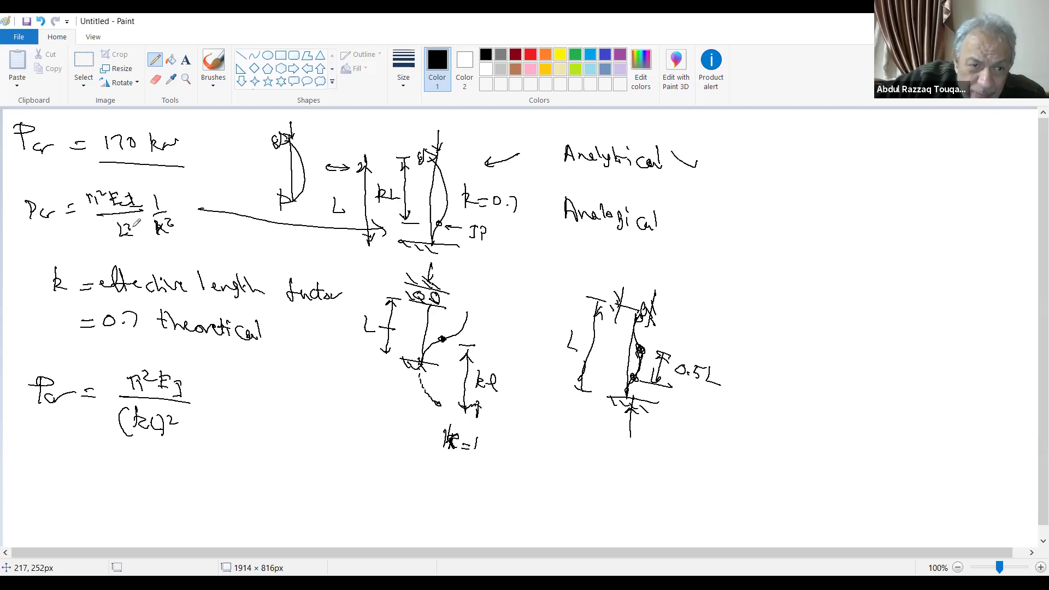
{"action": "left_click_drag", "start_coordinate": [177, 216], "coordinate": [190, 214]}
{"action": "left_click_drag", "start_coordinate": [177, 221], "coordinate": [191, 220]}
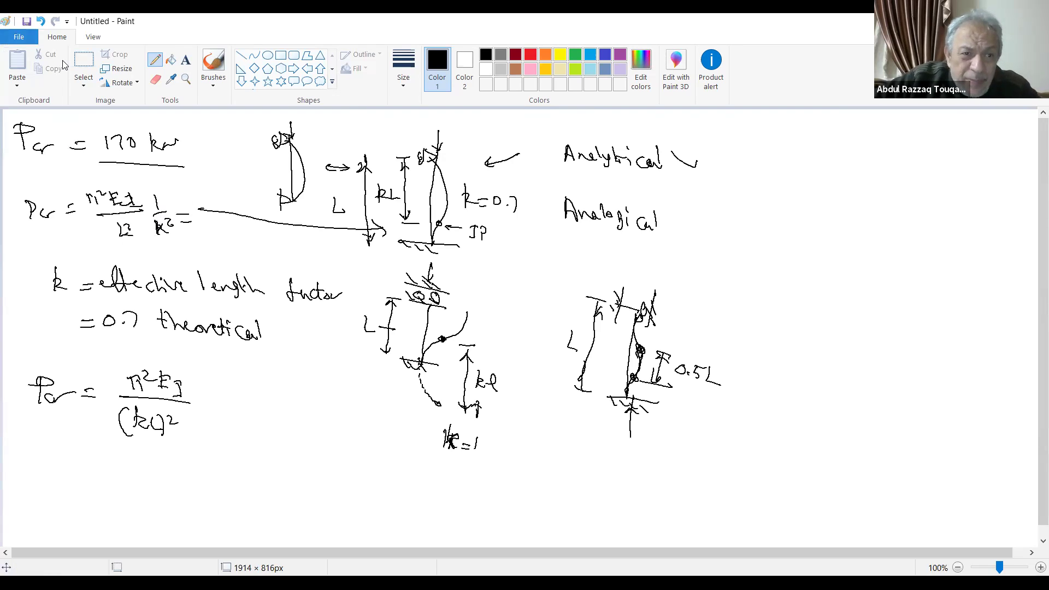
Step: Erase the starting portion of the long arrow beside the Pcr equation to free writing space
{"action": "left_click", "coordinate": [90, 78]}
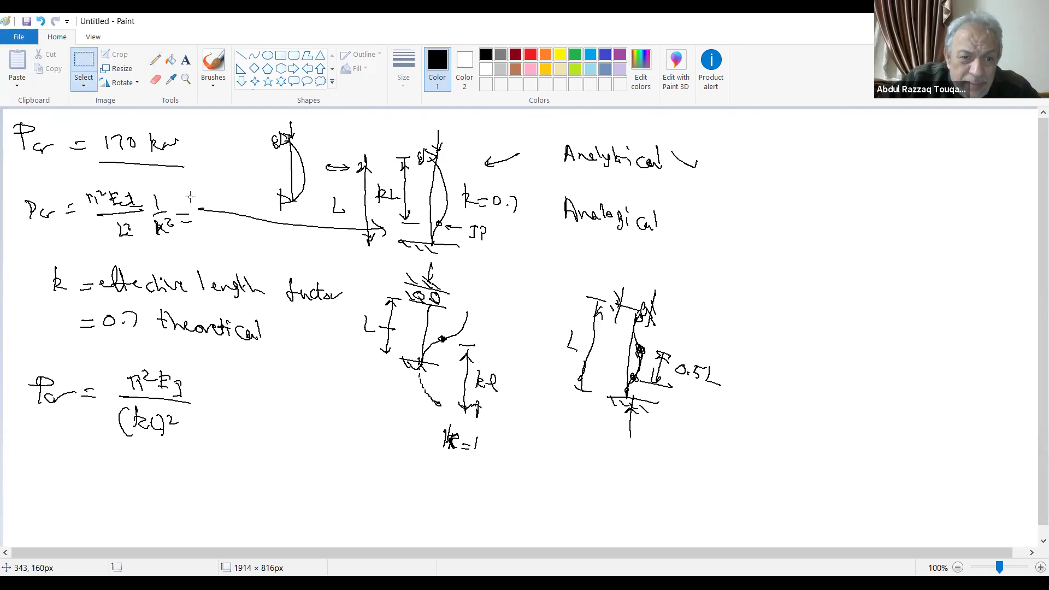
{"action": "mouse_move", "coordinate": [190, 198]}
{"action": "left_mouse_down"}
{"action": "mouse_move", "coordinate": [236, 232]}
{"action": "mouse_move", "coordinate": [282, 233]}
{"action": "left_mouse_up"}
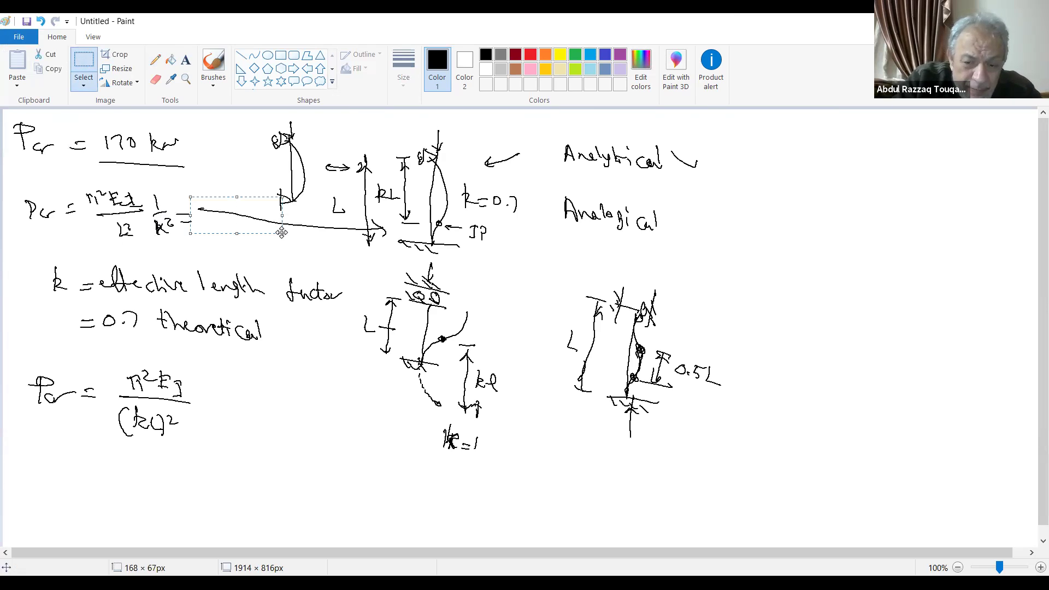
{"action": "key", "text": "Delete"}
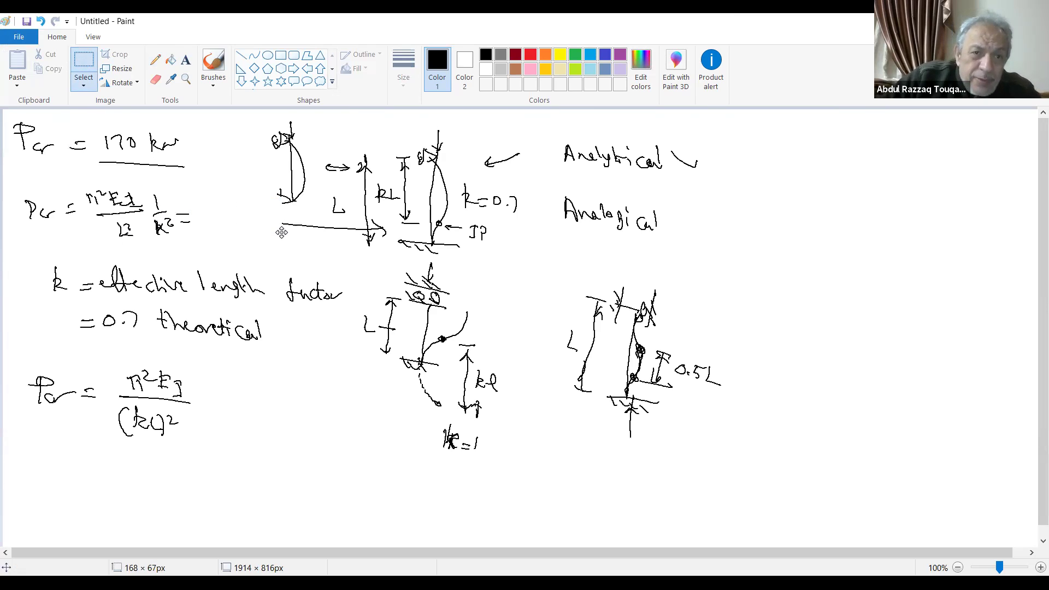
Step: Complete the second column's Pcr equation with 170 · 1/0.7² = 347 kN
{"action": "left_click", "coordinate": [156, 61]}
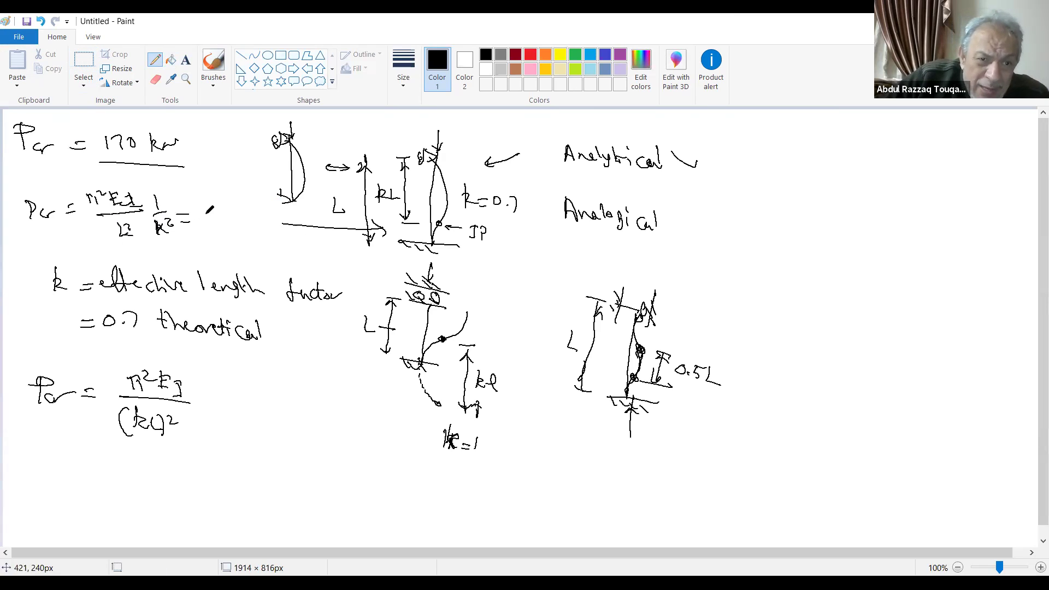
{"action": "mouse_move", "coordinate": [198, 206]}
{"action": "left_mouse_down"}
{"action": "mouse_move", "coordinate": [197, 222]}
{"action": "mouse_move", "coordinate": [211, 205]}
{"action": "mouse_move", "coordinate": [211, 222]}
{"action": "mouse_move", "coordinate": [215, 211]}
{"action": "mouse_move", "coordinate": [242, 221]}
{"action": "left_mouse_up"}
{"action": "mouse_move", "coordinate": [233, 225]}
{"action": "left_mouse_down"}
{"action": "mouse_move", "coordinate": [251, 224]}
{"action": "mouse_move", "coordinate": [231, 234]}
{"action": "mouse_move", "coordinate": [238, 247]}
{"action": "left_mouse_up"}
{"action": "left_click", "coordinate": [237, 241]}
{"action": "left_click_drag", "start_coordinate": [252, 235], "coordinate": [261, 241]}
{"action": "left_click_drag", "start_coordinate": [186, 254], "coordinate": [197, 262]}
{"action": "key", "text": "ctrl+z"}
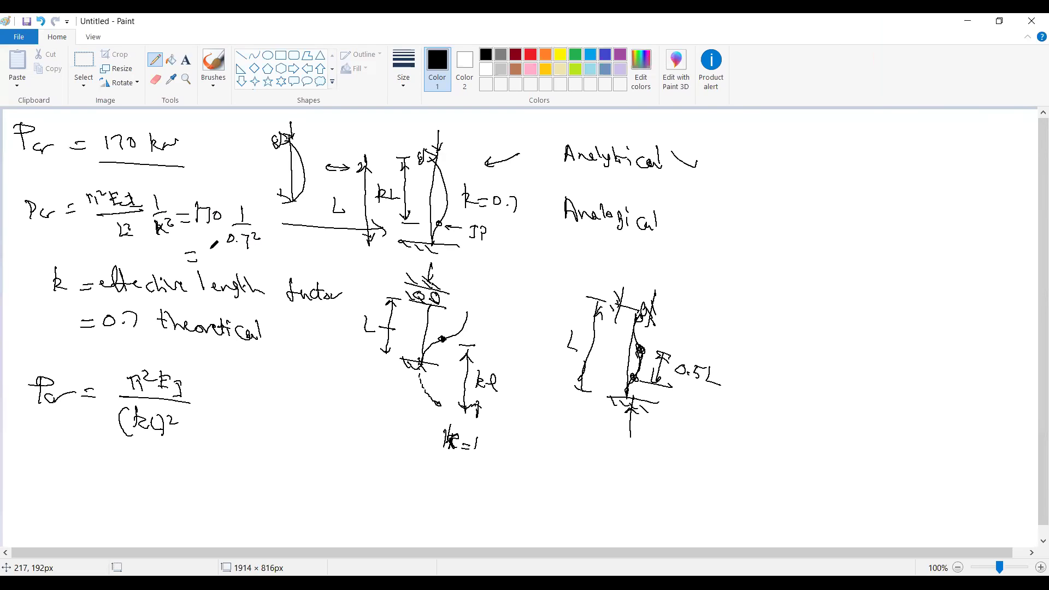
{"action": "left_click_drag", "start_coordinate": [208, 251], "coordinate": [227, 263]}
{"action": "mouse_move", "coordinate": [228, 253]}
{"action": "left_mouse_down"}
{"action": "mouse_move", "coordinate": [220, 263]}
{"action": "mouse_move", "coordinate": [252, 269]}
{"action": "left_mouse_up"}
{"action": "mouse_move", "coordinate": [259, 257]}
{"action": "left_mouse_down"}
{"action": "mouse_move", "coordinate": [264, 268]}
{"action": "mouse_move", "coordinate": [279, 262]}
{"action": "left_mouse_up"}
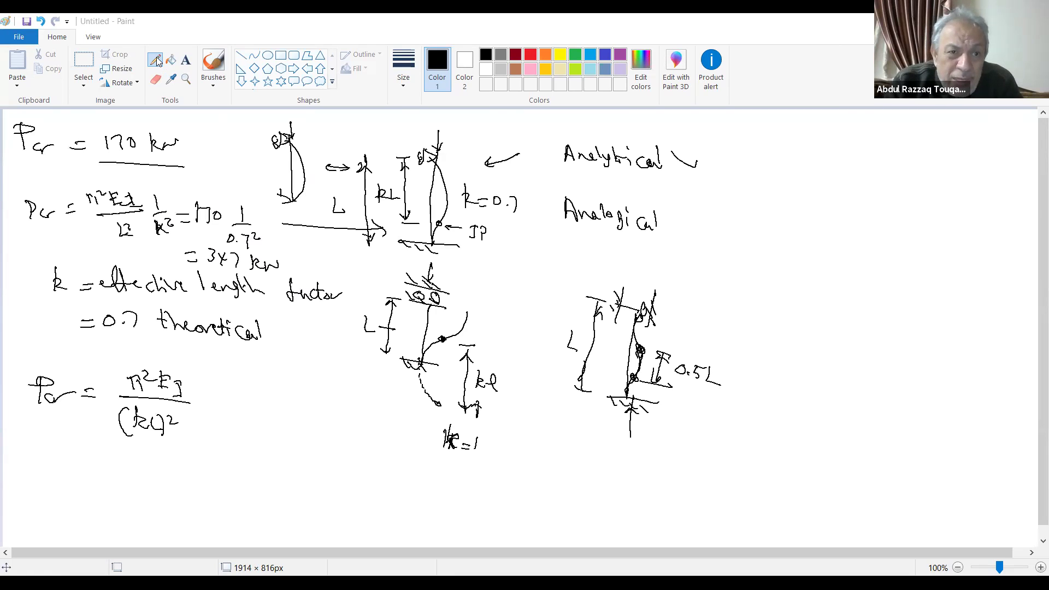
Step: Switch to SAP2000, unlock the model and assign a fixed restraint in all six directions to the column's base joint
{"action": "key", "text": "alt+Tab"}
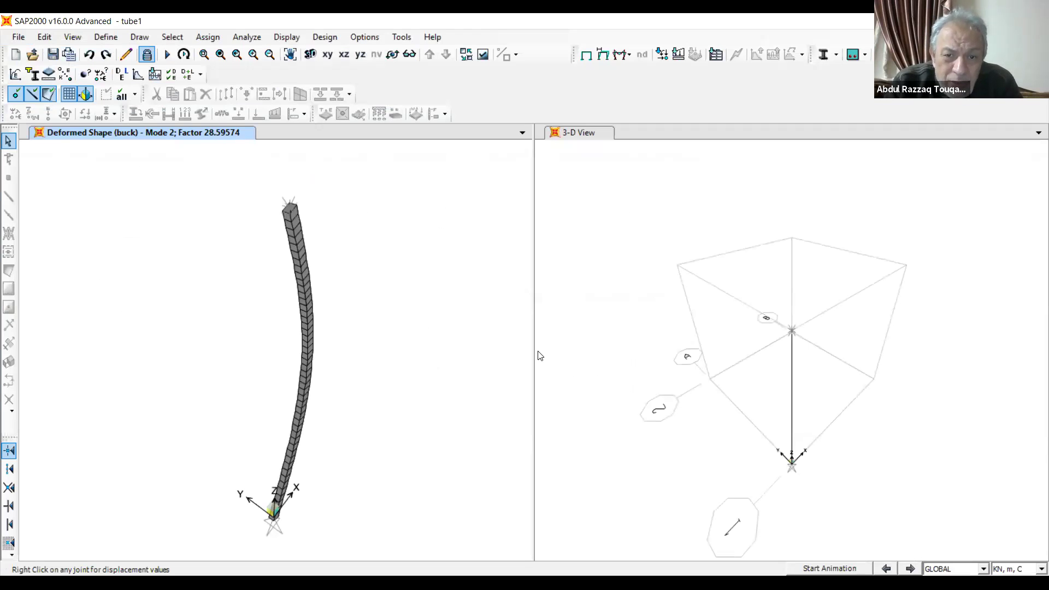
{"action": "left_click", "coordinate": [541, 351]}
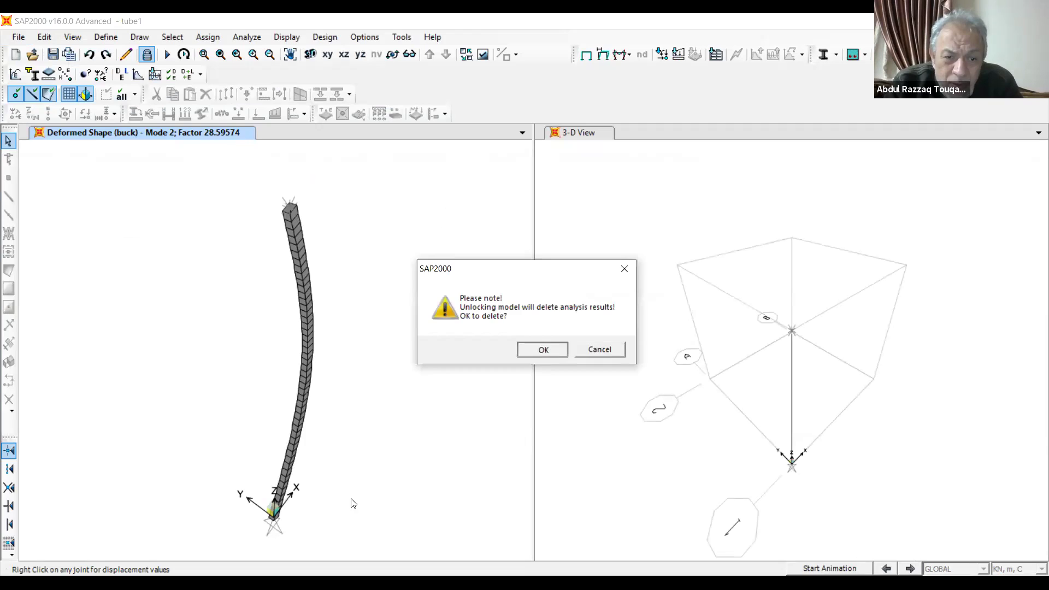
{"action": "left_click", "coordinate": [273, 524]}
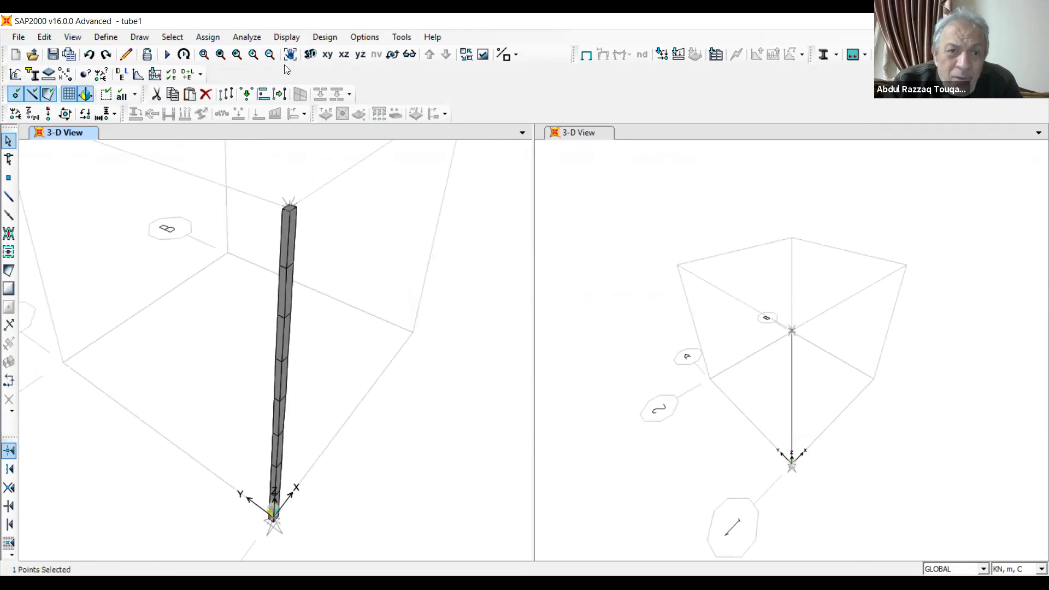
{"action": "left_click", "coordinate": [211, 38]}
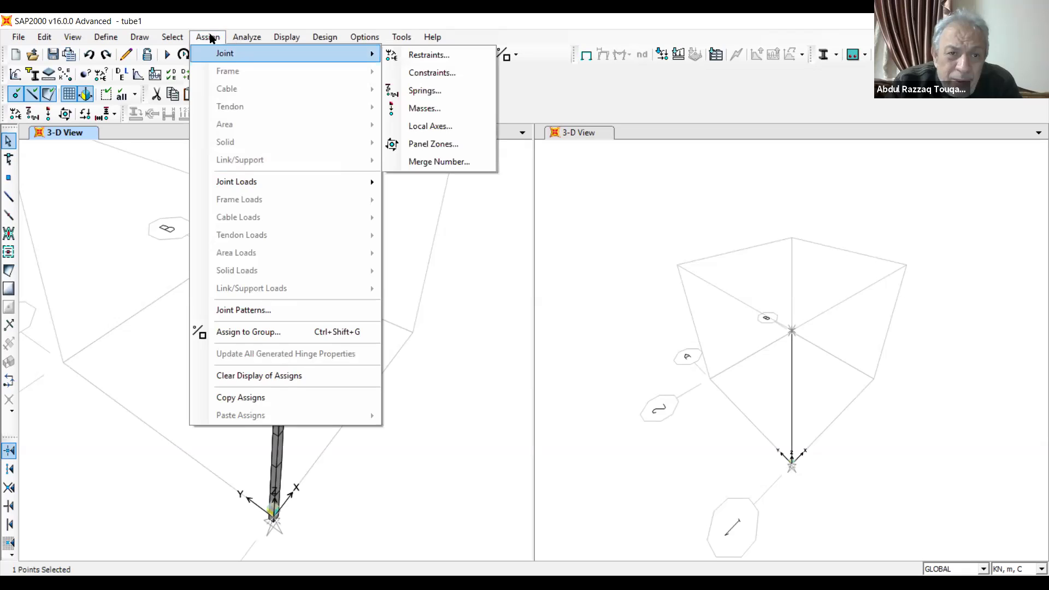
{"action": "left_click", "coordinate": [295, 53]}
{"action": "mouse_move", "coordinate": [377, 53]}
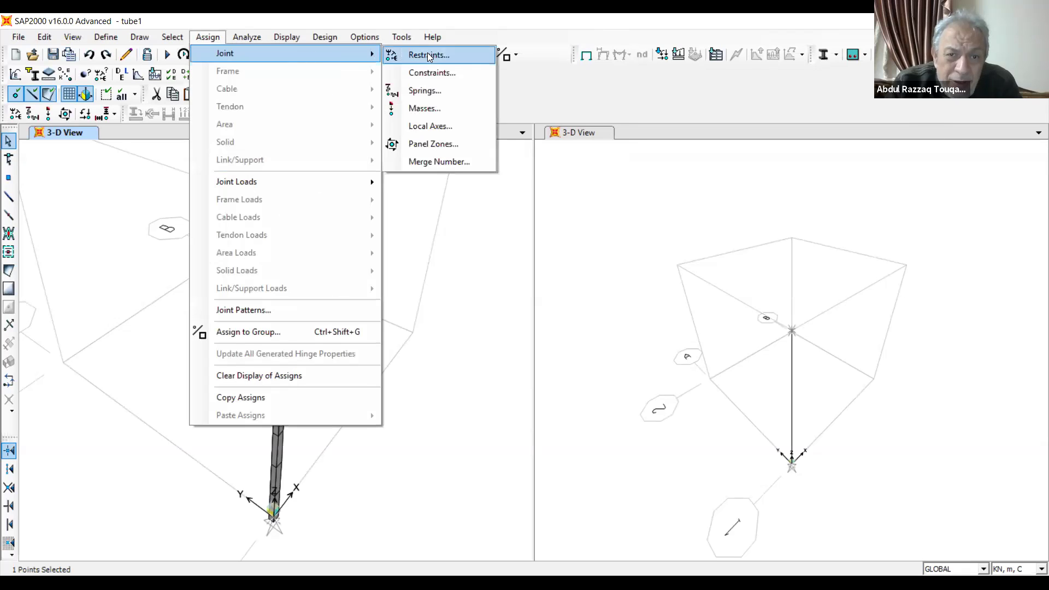
{"action": "left_click", "coordinate": [430, 55]}
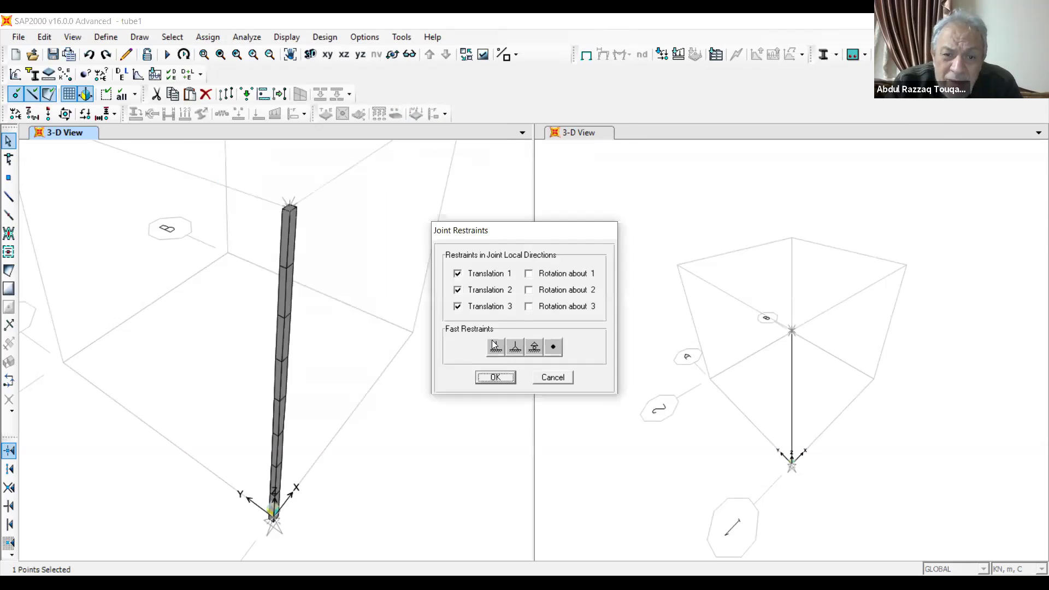
{"action": "left_click", "coordinate": [496, 346]}
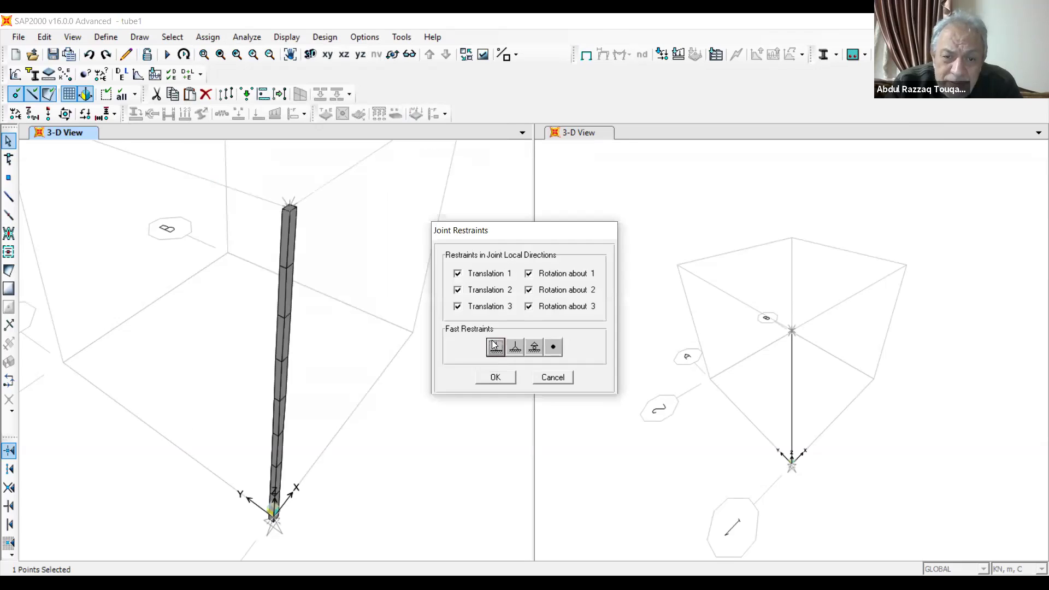
{"action": "left_click", "coordinate": [495, 378]}
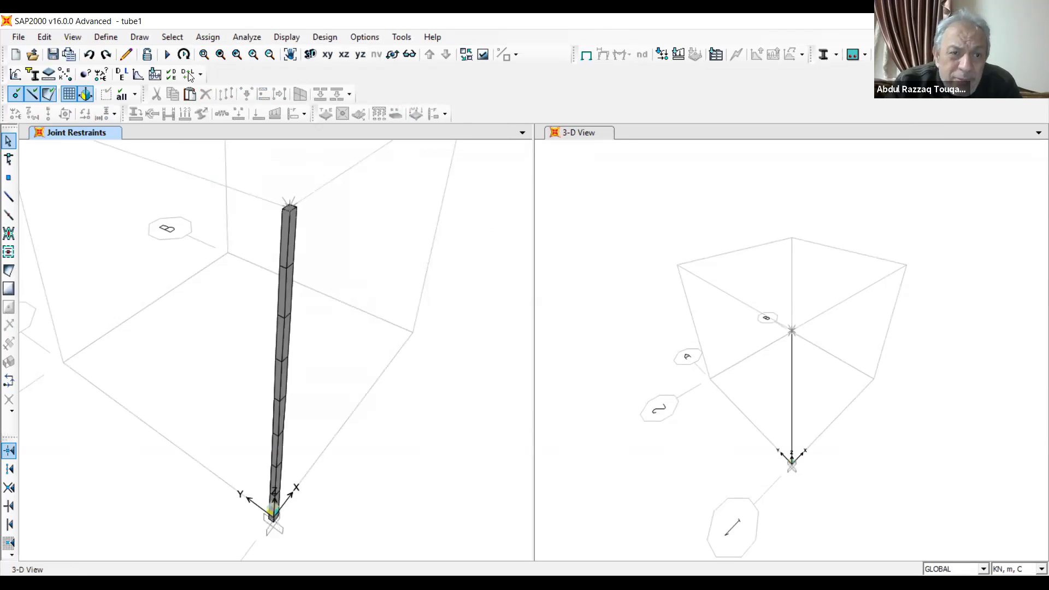
Step: Run the buck load case with Model-Alive enabled and display the mode 1 buckled shape
{"action": "left_click", "coordinate": [687, 367]}
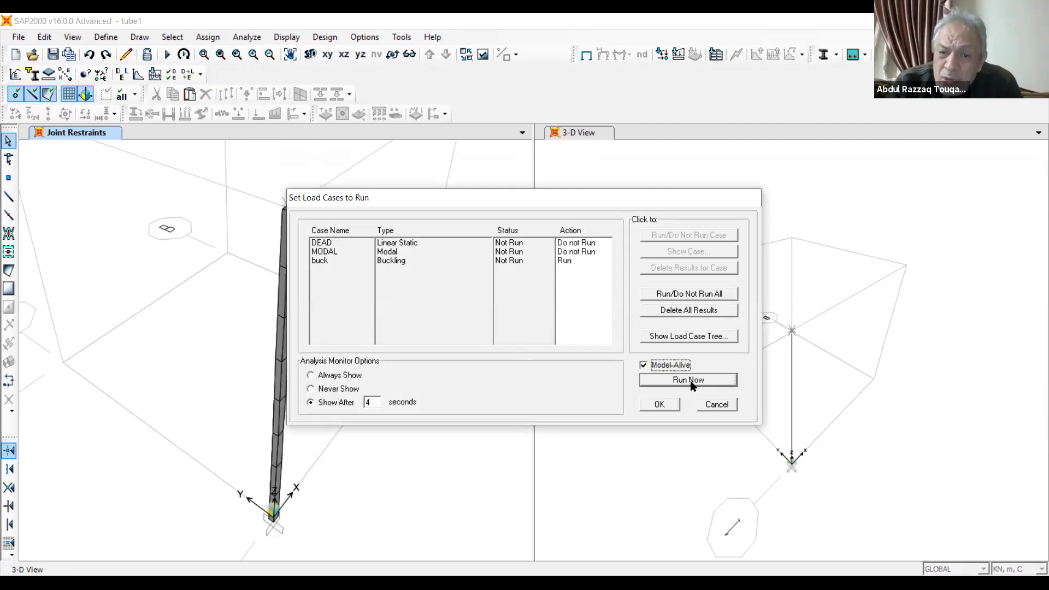
{"action": "left_click", "coordinate": [691, 382]}
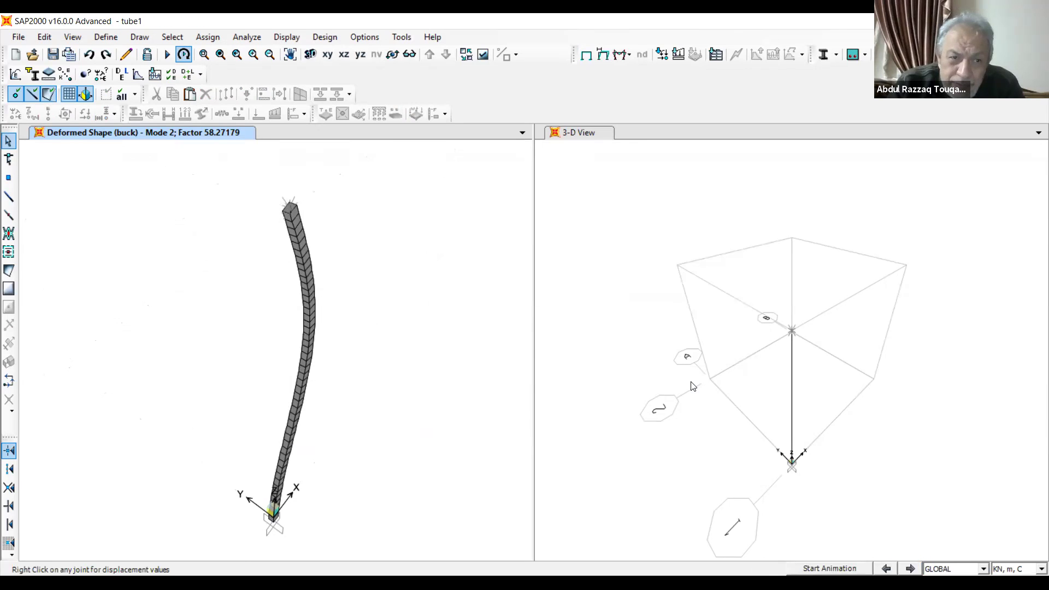
{"action": "left_click", "coordinate": [887, 569]}
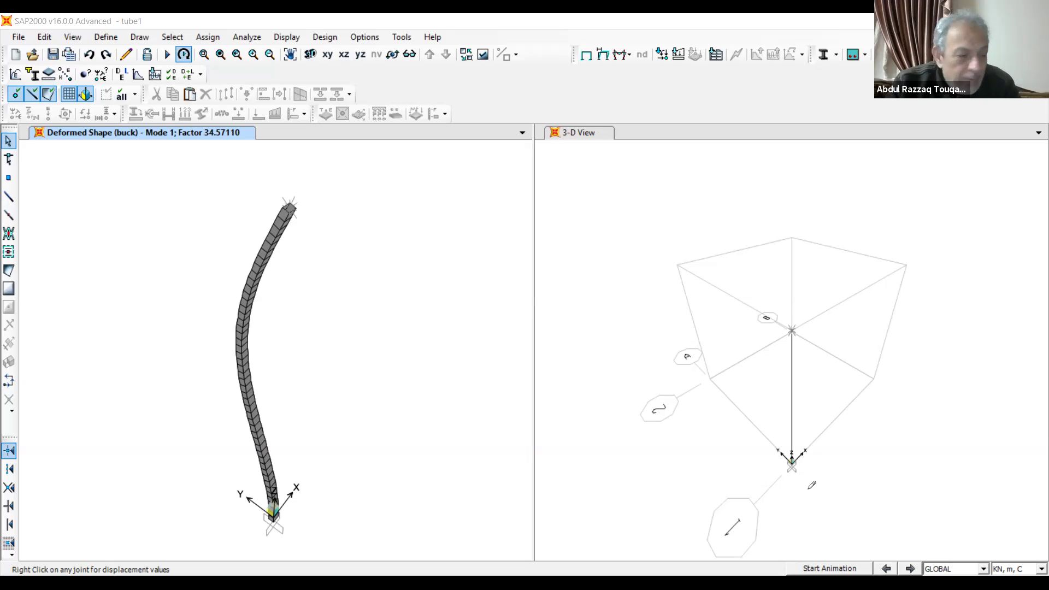
Step: Switch to Paint and handwrite σy → Pcr = 464 kN, underlined, below the general buckling formula
{"action": "key", "text": "alt+Tab"}
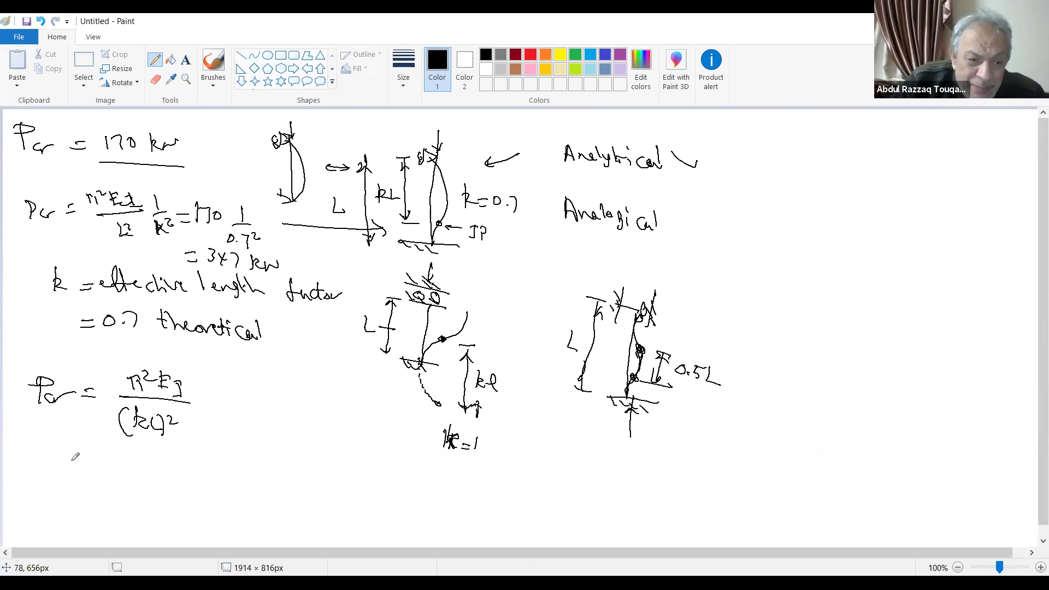
{"action": "mouse_move", "coordinate": [61, 469]}
{"action": "left_mouse_down"}
{"action": "mouse_move", "coordinate": [76, 468]}
{"action": "mouse_move", "coordinate": [80, 488]}
{"action": "mouse_move", "coordinate": [116, 482]}
{"action": "left_mouse_up"}
{"action": "mouse_move", "coordinate": [130, 471]}
{"action": "left_mouse_down"}
{"action": "mouse_move", "coordinate": [132, 491]}
{"action": "mouse_move", "coordinate": [146, 481]}
{"action": "mouse_move", "coordinate": [156, 490]}
{"action": "left_mouse_up"}
{"action": "mouse_move", "coordinate": [162, 481]}
{"action": "left_mouse_down"}
{"action": "mouse_move", "coordinate": [226, 470]}
{"action": "mouse_move", "coordinate": [235, 488]}
{"action": "mouse_move", "coordinate": [259, 487]}
{"action": "mouse_move", "coordinate": [258, 508]}
{"action": "mouse_move", "coordinate": [183, 497]}
{"action": "left_mouse_up"}
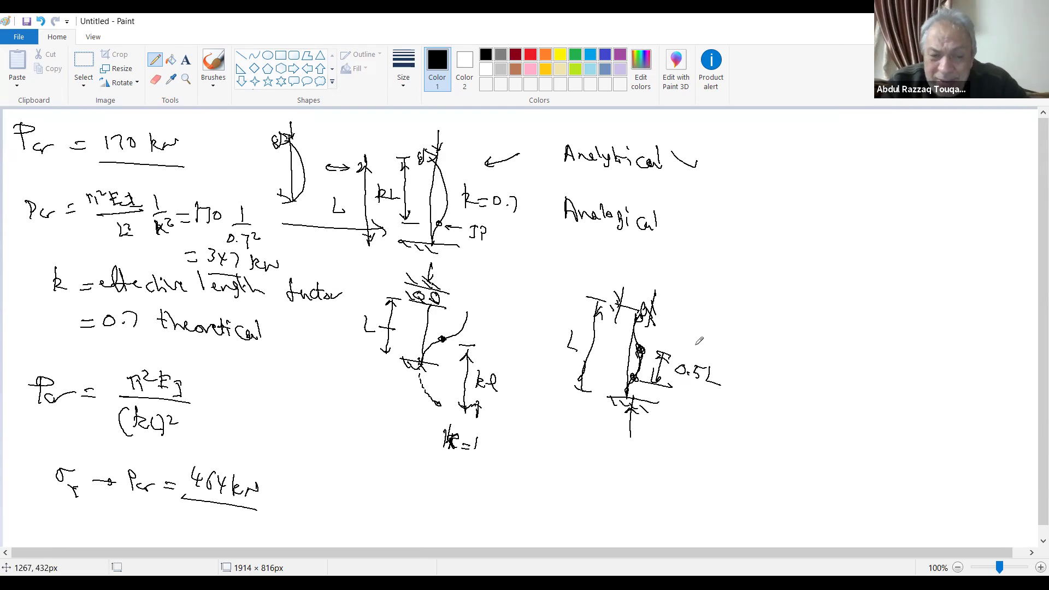
Step: Handwrite Pcr = π²EI/L² beside the fourth column sketch
{"action": "mouse_move", "coordinate": [683, 296]}
{"action": "left_mouse_down"}
{"action": "mouse_move", "coordinate": [688, 315]}
{"action": "mouse_move", "coordinate": [689, 306]}
{"action": "left_mouse_up"}
{"action": "mouse_move", "coordinate": [703, 309]}
{"action": "left_mouse_down"}
{"action": "mouse_move", "coordinate": [704, 319]}
{"action": "mouse_move", "coordinate": [731, 312]}
{"action": "left_mouse_up"}
{"action": "left_click_drag", "start_coordinate": [724, 319], "coordinate": [732, 318]}
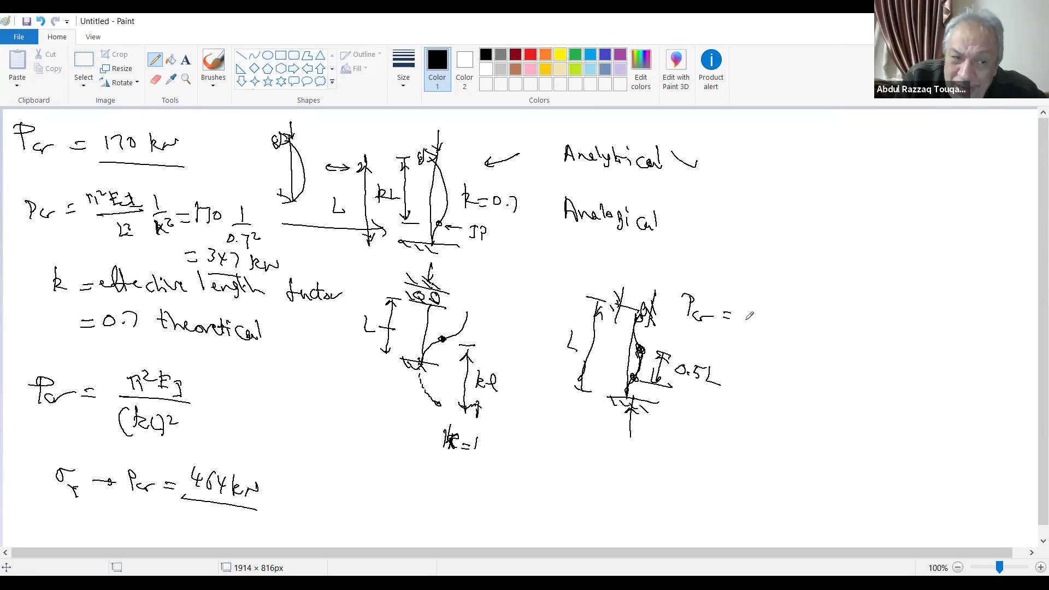
{"action": "mouse_move", "coordinate": [745, 301]}
{"action": "left_mouse_down"}
{"action": "mouse_move", "coordinate": [743, 313]}
{"action": "mouse_move", "coordinate": [757, 299]}
{"action": "left_mouse_up"}
{"action": "mouse_move", "coordinate": [753, 301]}
{"action": "left_mouse_down"}
{"action": "mouse_move", "coordinate": [775, 324]}
{"action": "mouse_move", "coordinate": [790, 304]}
{"action": "left_mouse_up"}
{"action": "left_click_drag", "start_coordinate": [776, 314], "coordinate": [793, 323]}
{"action": "mouse_move", "coordinate": [794, 310]}
{"action": "left_mouse_down"}
{"action": "mouse_move", "coordinate": [801, 326]}
{"action": "mouse_move", "coordinate": [753, 328]}
{"action": "mouse_move", "coordinate": [768, 353]}
{"action": "left_mouse_up"}
{"action": "left_click_drag", "start_coordinate": [772, 340], "coordinate": [785, 346]}
Step: Extend the fourth column's Pcr equation with the factor 1/(0.5)² and the result 680 kN
{"action": "left_click_drag", "start_coordinate": [836, 320], "coordinate": [841, 339]}
{"action": "left_click_drag", "start_coordinate": [819, 350], "coordinate": [827, 355]}
{"action": "mouse_move", "coordinate": [835, 350]}
{"action": "left_mouse_down"}
{"action": "mouse_move", "coordinate": [812, 362]}
{"action": "mouse_move", "coordinate": [845, 369]}
{"action": "left_mouse_up"}
{"action": "left_click_drag", "start_coordinate": [849, 349], "coordinate": [856, 358]}
{"action": "left_click_drag", "start_coordinate": [866, 344], "coordinate": [879, 349]}
{"action": "mouse_move", "coordinate": [905, 343]}
{"action": "left_mouse_down"}
{"action": "mouse_move", "coordinate": [897, 353]}
{"action": "mouse_move", "coordinate": [912, 343]}
{"action": "mouse_move", "coordinate": [908, 363]}
{"action": "left_mouse_up"}
{"action": "mouse_move", "coordinate": [924, 349]}
{"action": "left_mouse_down"}
{"action": "mouse_move", "coordinate": [915, 352]}
{"action": "mouse_move", "coordinate": [935, 367]}
{"action": "left_mouse_up"}
{"action": "left_click_drag", "start_coordinate": [936, 362], "coordinate": [955, 366]}
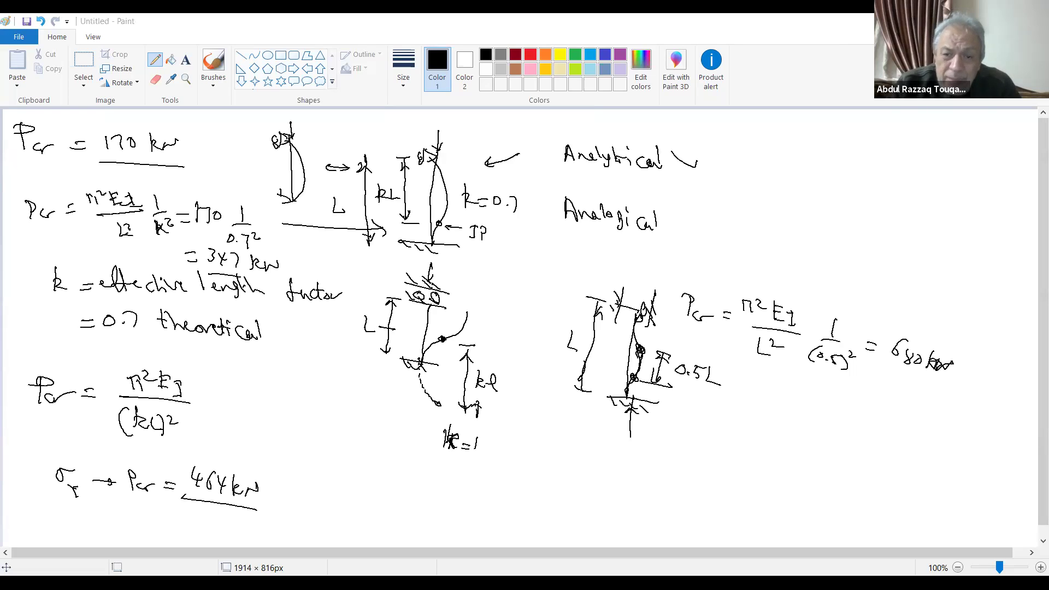
Step: Switch to SAP2000, lock the model to end the Model-Alive state, and unlock it again, accepting deletion of the analysis results
{"action": "key", "text": "alt+Tab"}
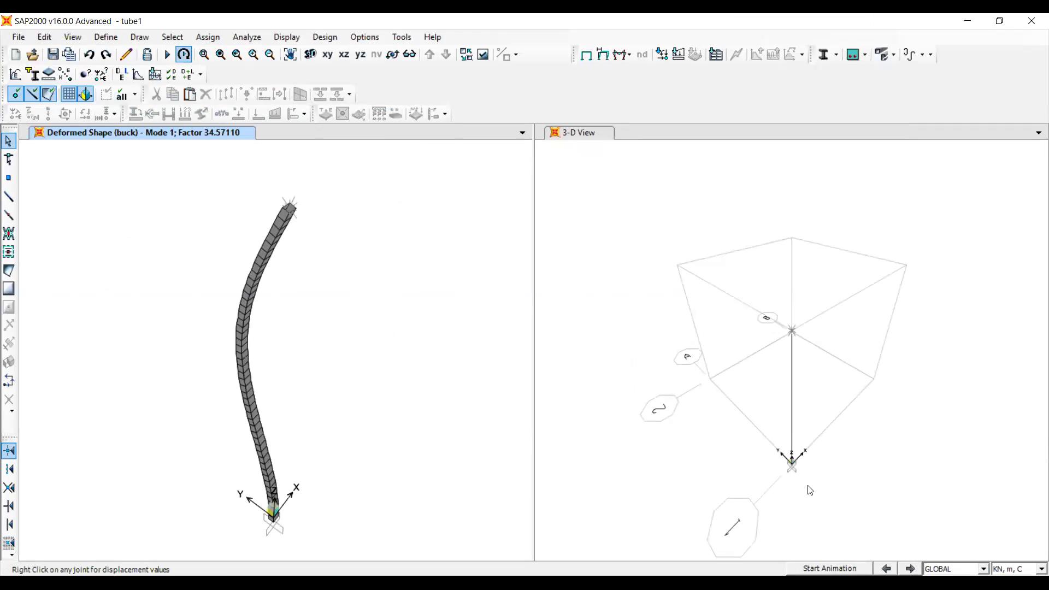
{"action": "left_click", "coordinate": [147, 57]}
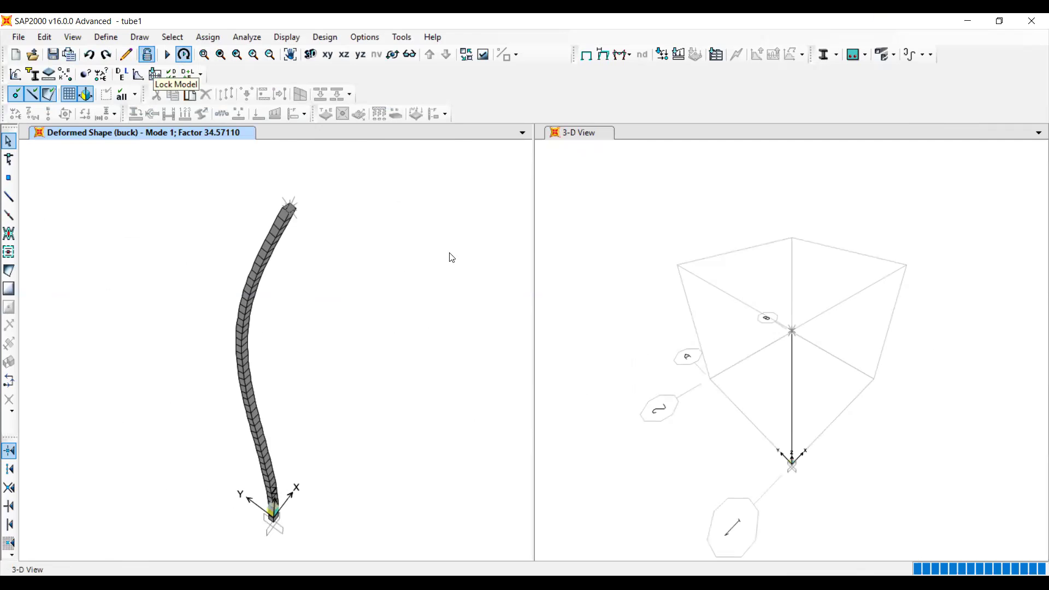
{"action": "left_click", "coordinate": [567, 352]}
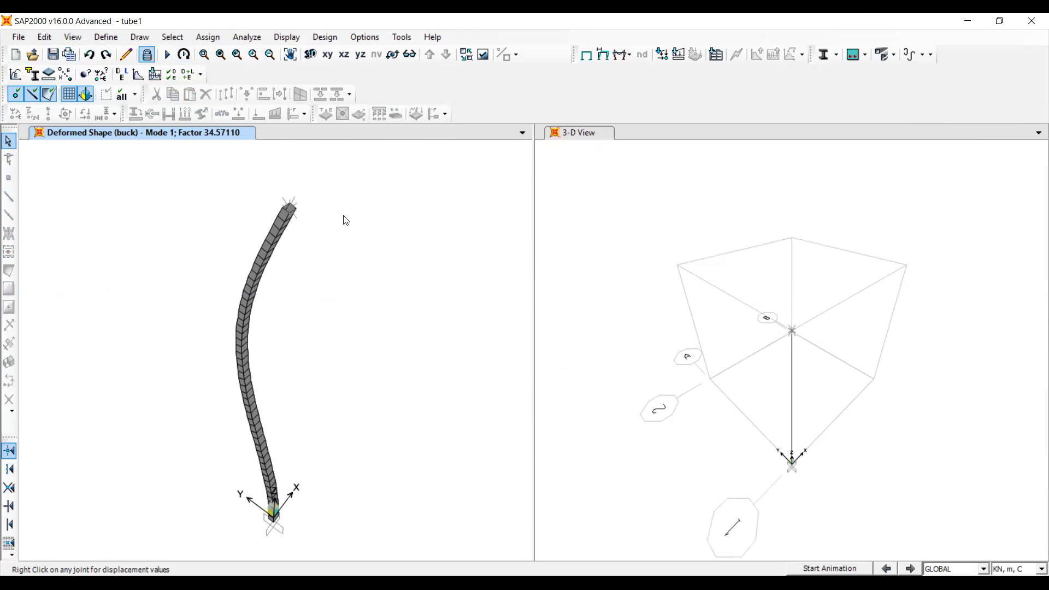
{"action": "left_click", "coordinate": [147, 56]}
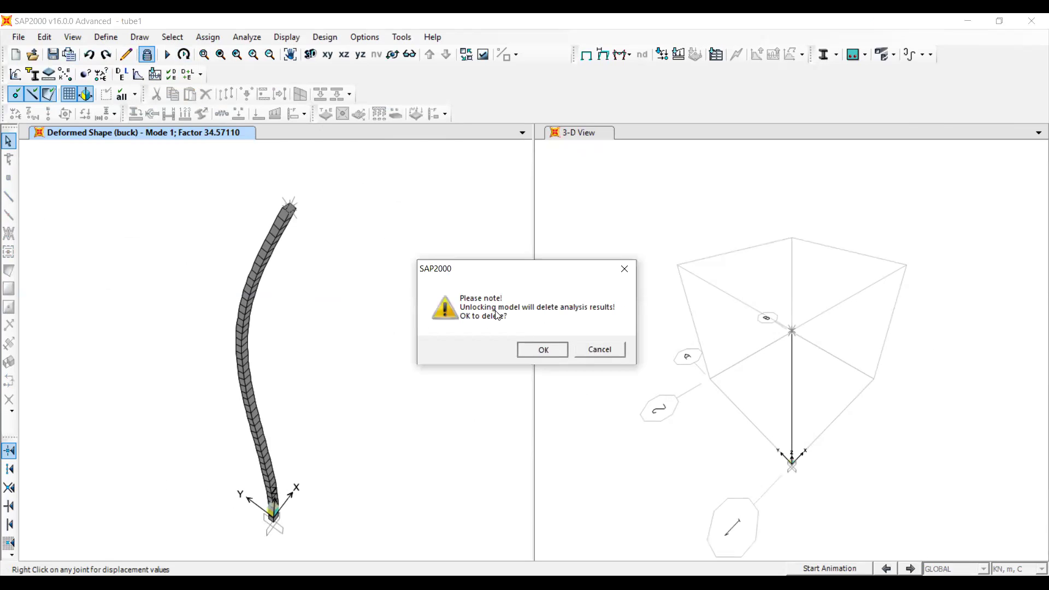
{"action": "key", "text": "Return"}
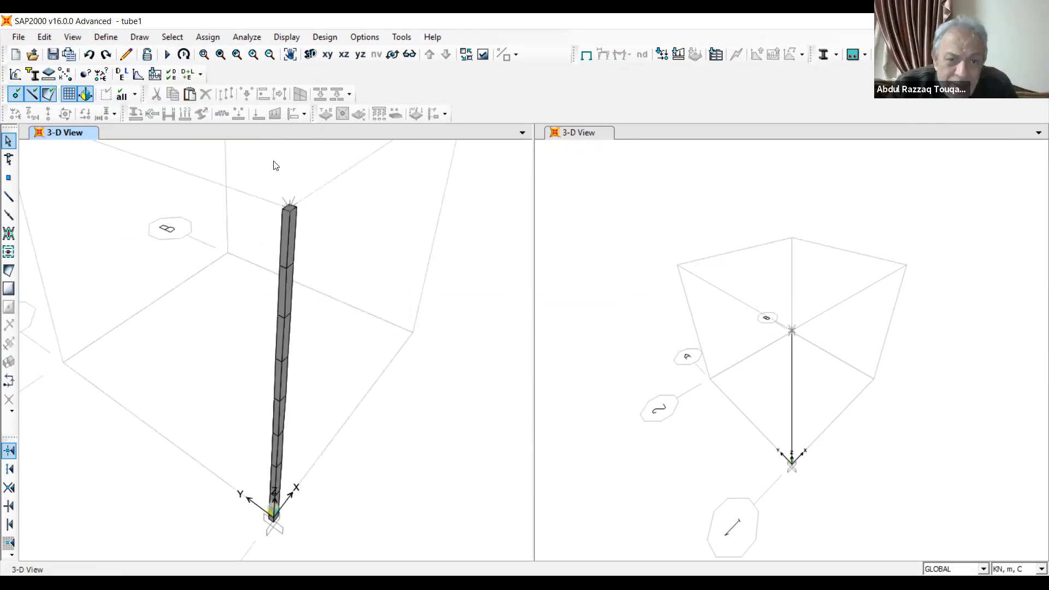
Step: Restrain the column's top joint in Translations 1 and 2 and all three rotations, leave Translation 3 free, and run the analysis
{"action": "left_click", "coordinate": [289, 206]}
{"action": "left_click", "coordinate": [208, 37]}
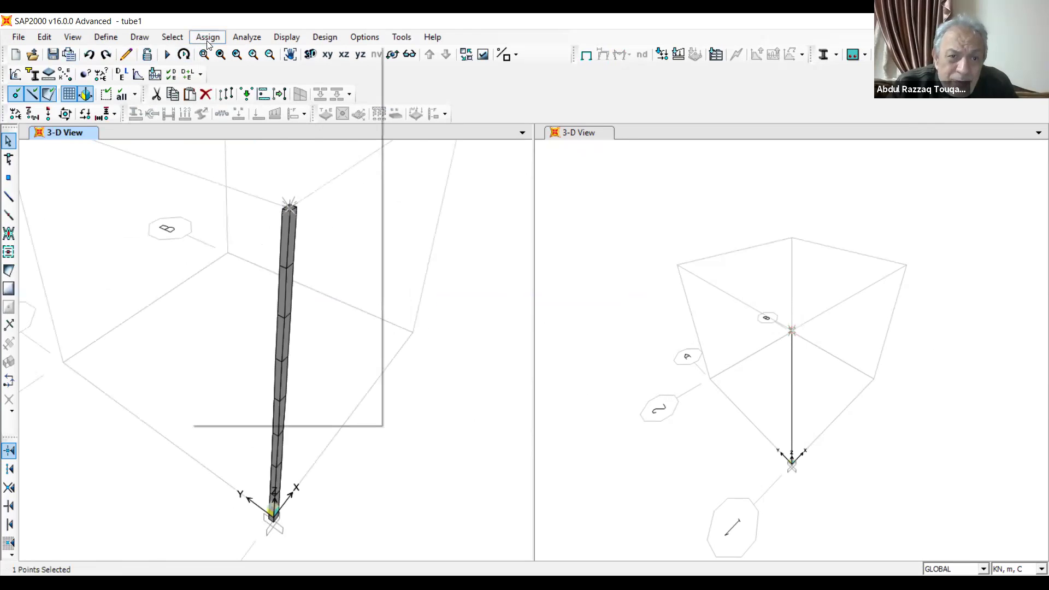
{"action": "mouse_move", "coordinate": [377, 54]}
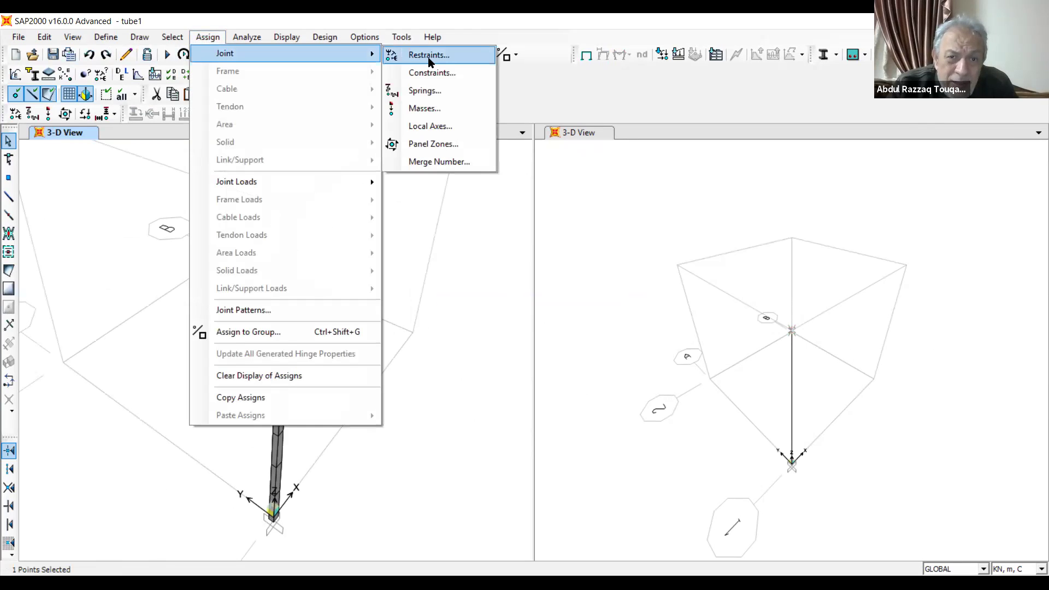
{"action": "key", "text": "Return"}
{"action": "left_click", "coordinate": [529, 273]}
{"action": "left_click", "coordinate": [529, 290]}
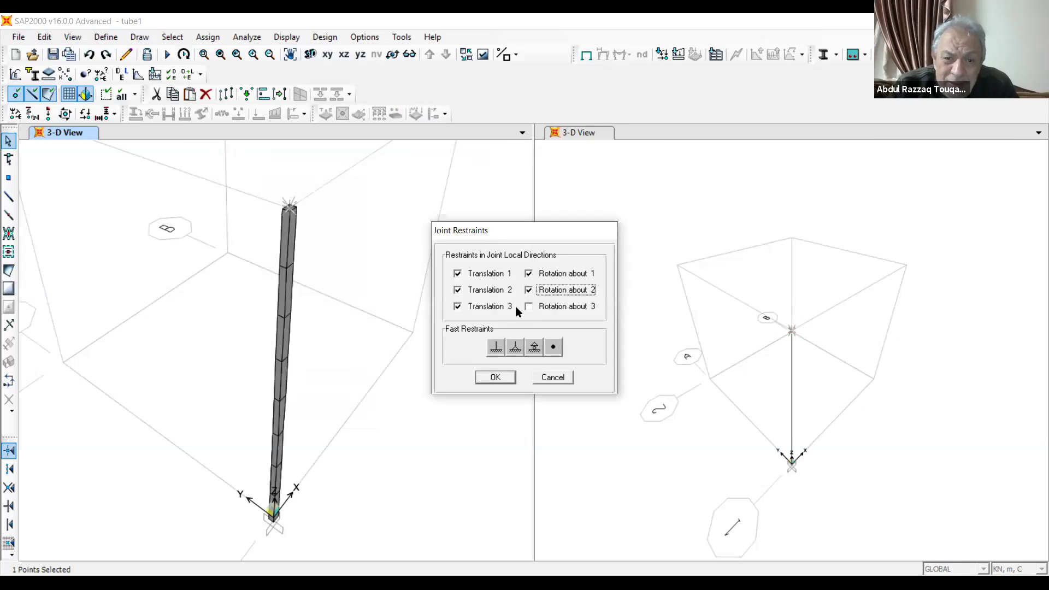
{"action": "left_click", "coordinate": [458, 307]}
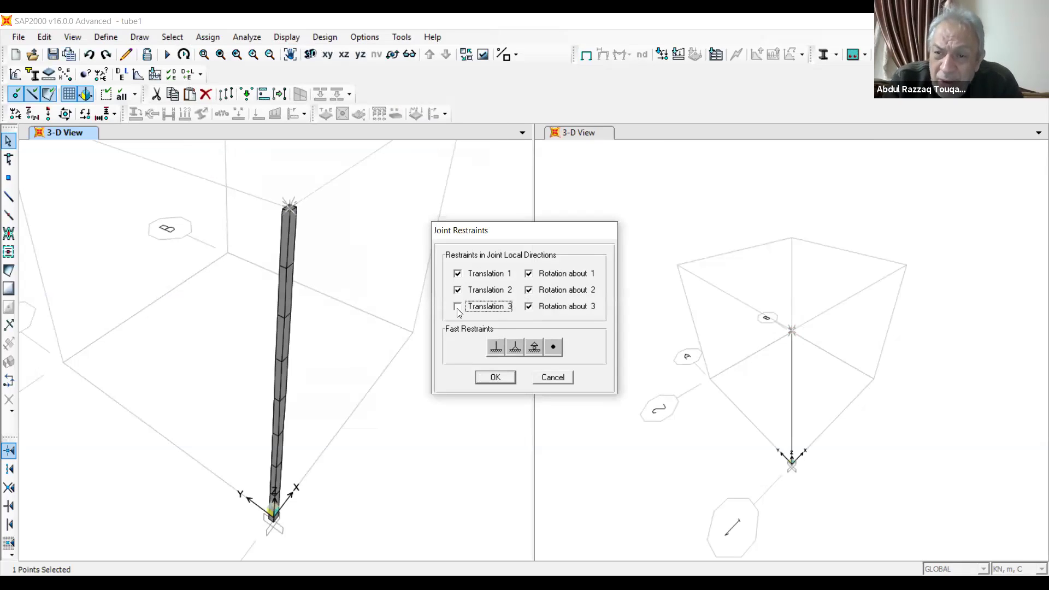
{"action": "left_click", "coordinate": [494, 377]}
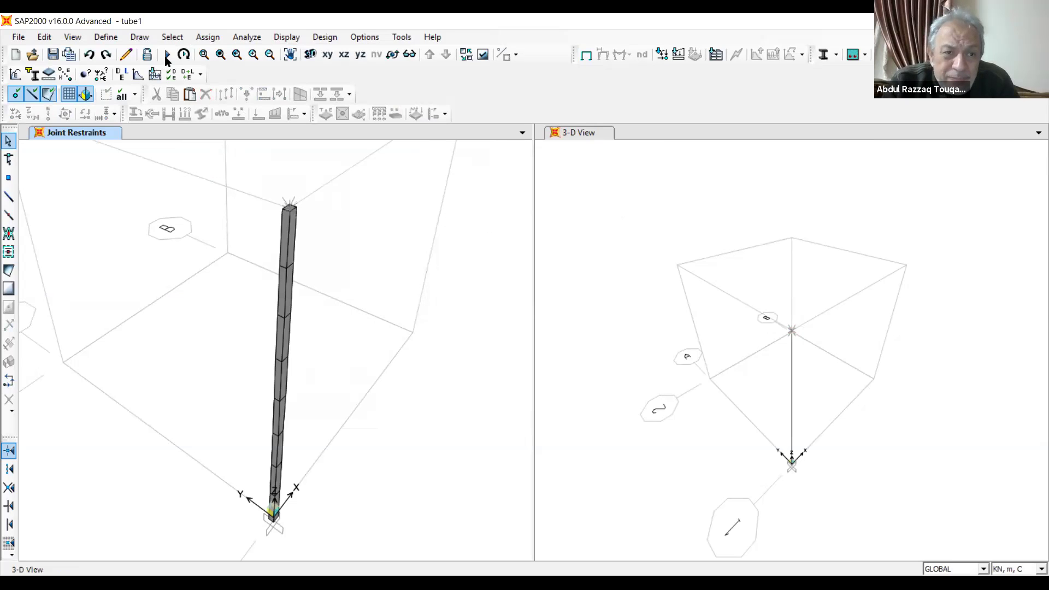
{"action": "left_click", "coordinate": [167, 55]}
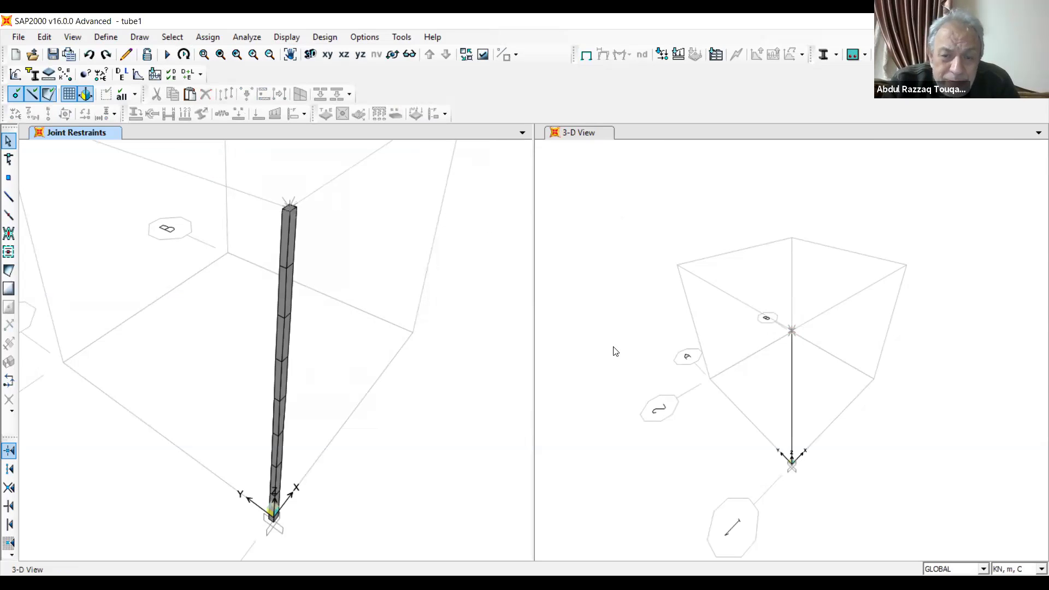
{"action": "left_click", "coordinate": [698, 380]}
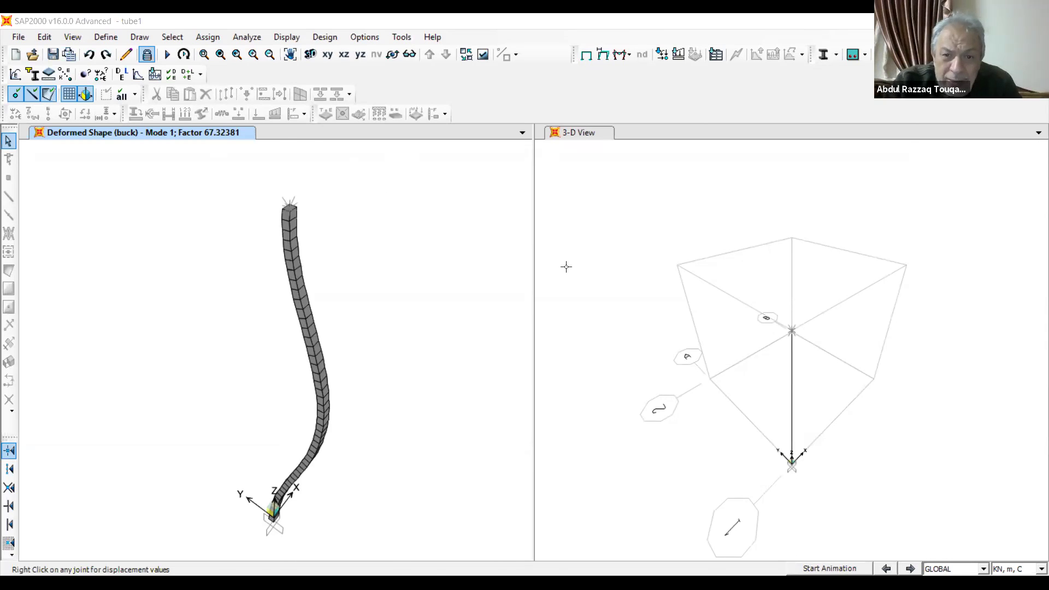
Step: Switch to Paint and delete the fourth column sketch together with its Pcr calculation
{"action": "key", "text": "alt+Tab"}
{"action": "mouse_move", "coordinate": [566, 267]}
{"action": "left_mouse_down"}
{"action": "mouse_move", "coordinate": [780, 424]}
{"action": "mouse_move", "coordinate": [907, 488]}
{"action": "mouse_move", "coordinate": [962, 483]}
{"action": "left_mouse_up"}
{"action": "key", "text": "Delete"}
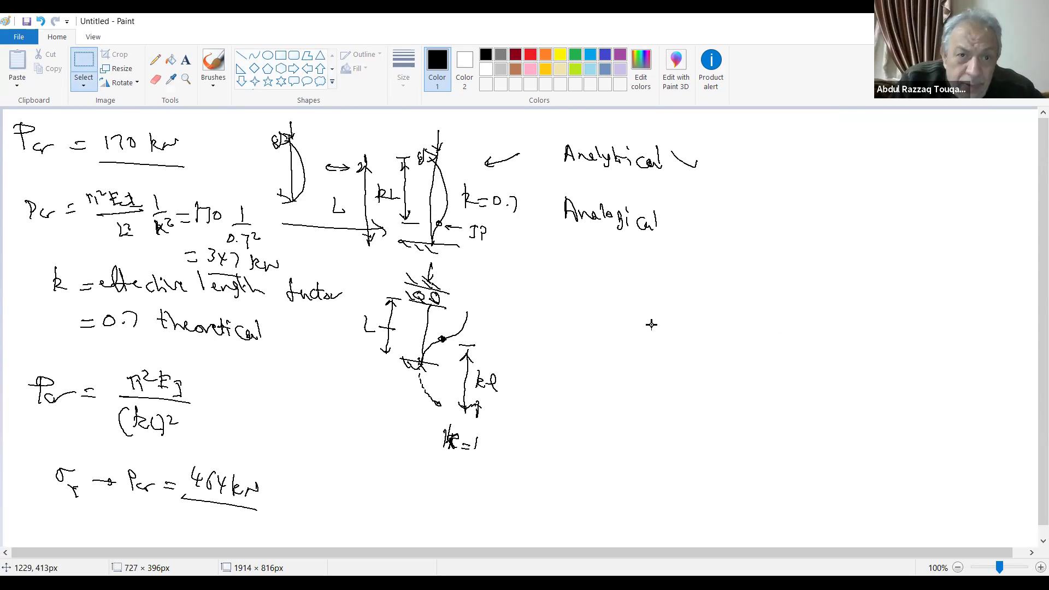
Step: Sketch a cantilever column with a fixed base, a downward load, its buckled curve and a dashed mirrored extension below the base
{"action": "left_click", "coordinate": [154, 60]}
{"action": "left_click_drag", "start_coordinate": [603, 284], "coordinate": [603, 356]}
{"action": "mouse_move", "coordinate": [628, 357]}
{"action": "left_mouse_down"}
{"action": "mouse_move", "coordinate": [580, 344]}
{"action": "mouse_move", "coordinate": [615, 362]}
{"action": "left_mouse_up"}
{"action": "left_click_drag", "start_coordinate": [604, 253], "coordinate": [604, 281]}
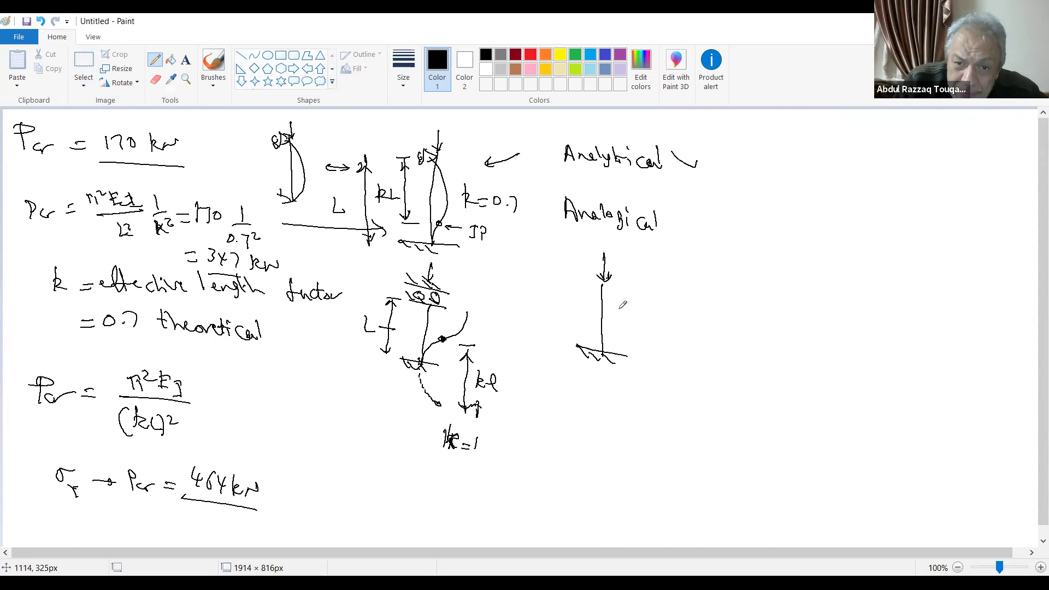
{"action": "left_click_drag", "start_coordinate": [604, 350], "coordinate": [641, 293]}
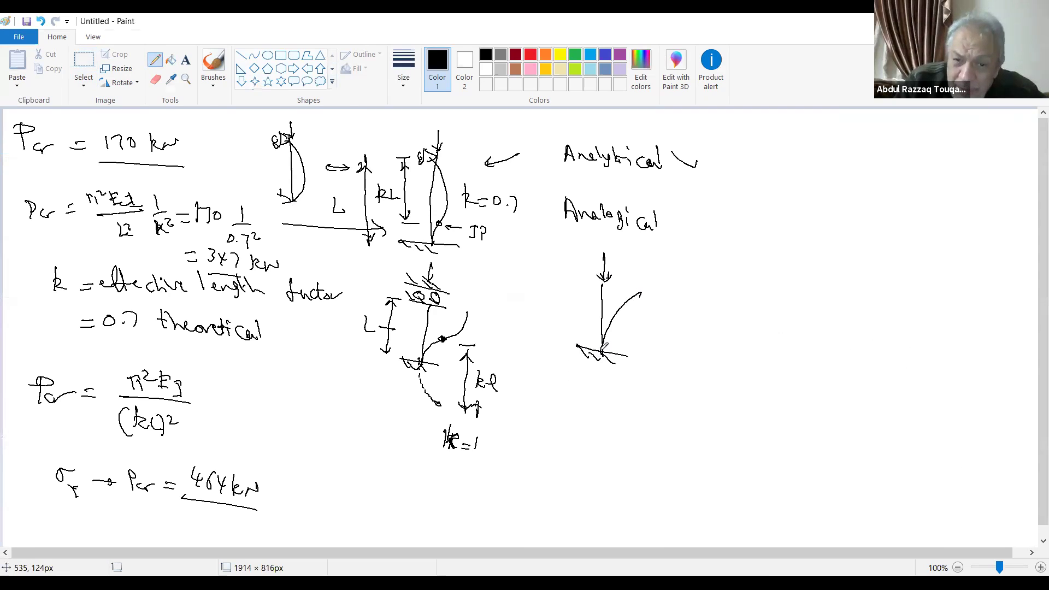
{"action": "left_click_drag", "start_coordinate": [602, 363], "coordinate": [605, 382]}
{"action": "left_click_drag", "start_coordinate": [607, 387], "coordinate": [613, 400]}
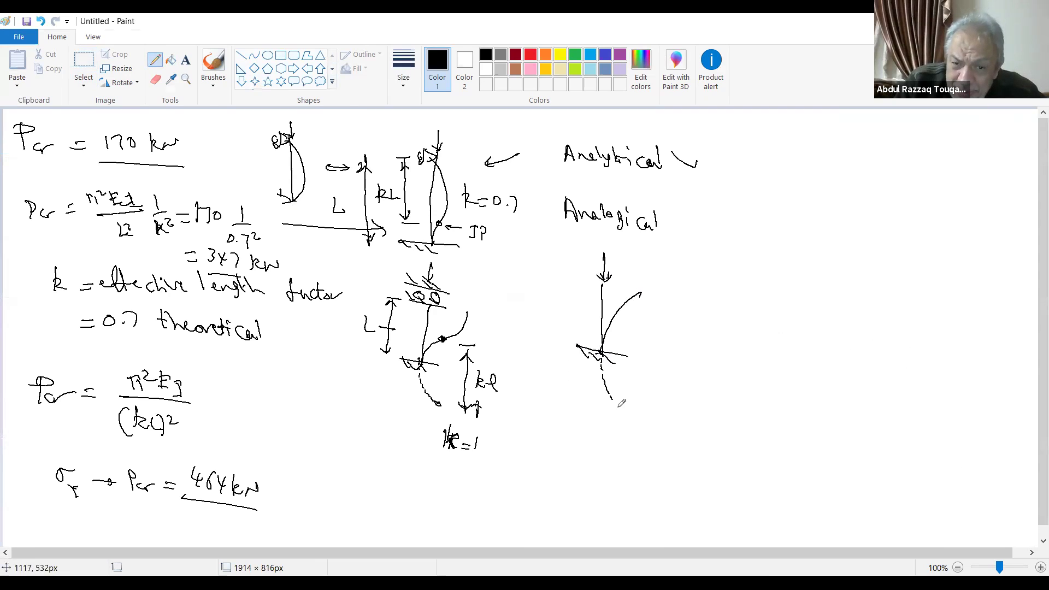
Step: Dimension the cantilever's height as L and its full mirrored curve as (kL) = 2L, linking both terms with a curved arrow
{"action": "mouse_move", "coordinate": [667, 297]}
{"action": "left_mouse_down"}
{"action": "mouse_move", "coordinate": [681, 296]}
{"action": "mouse_move", "coordinate": [672, 419]}
{"action": "left_mouse_up"}
{"action": "left_click_drag", "start_coordinate": [681, 409], "coordinate": [672, 418]}
{"action": "left_click_drag", "start_coordinate": [667, 309], "coordinate": [675, 308]}
{"action": "mouse_move", "coordinate": [685, 347]}
{"action": "left_mouse_down"}
{"action": "mouse_move", "coordinate": [684, 367]}
{"action": "mouse_move", "coordinate": [695, 366]}
{"action": "left_mouse_up"}
{"action": "mouse_move", "coordinate": [701, 351]}
{"action": "left_mouse_down"}
{"action": "mouse_move", "coordinate": [708, 369]}
{"action": "mouse_move", "coordinate": [678, 370]}
{"action": "mouse_move", "coordinate": [710, 380]}
{"action": "left_mouse_up"}
{"action": "mouse_move", "coordinate": [588, 283]}
{"action": "left_mouse_down"}
{"action": "mouse_move", "coordinate": [585, 338]}
{"action": "mouse_move", "coordinate": [578, 327]}
{"action": "mouse_move", "coordinate": [590, 298]}
{"action": "left_mouse_up"}
{"action": "left_click_drag", "start_coordinate": [565, 306], "coordinate": [574, 322]}
{"action": "left_click_drag", "start_coordinate": [719, 370], "coordinate": [731, 369]}
{"action": "left_click_drag", "start_coordinate": [721, 374], "coordinate": [767, 383]}
{"action": "mouse_move", "coordinate": [690, 376]}
{"action": "left_mouse_down"}
{"action": "mouse_move", "coordinate": [694, 398]}
{"action": "mouse_move", "coordinate": [730, 390]}
{"action": "left_mouse_up"}
{"action": "mouse_move", "coordinate": [722, 392]}
{"action": "left_mouse_down"}
{"action": "mouse_move", "coordinate": [686, 375]}
{"action": "mouse_move", "coordinate": [695, 384]}
{"action": "left_mouse_up"}
Step: Handwrite Pcr = π²EI/L² beside the cantilever column sketch
{"action": "left_click_drag", "start_coordinate": [778, 280], "coordinate": [780, 304]}
{"action": "left_click_drag", "start_coordinate": [779, 280], "coordinate": [796, 302]}
{"action": "left_click_drag", "start_coordinate": [798, 296], "coordinate": [825, 298]}
{"action": "left_click_drag", "start_coordinate": [818, 304], "coordinate": [862, 298]}
{"action": "left_click_drag", "start_coordinate": [850, 301], "coordinate": [858, 307]}
{"action": "left_click_drag", "start_coordinate": [861, 288], "coordinate": [872, 309]}
{"action": "mouse_move", "coordinate": [873, 304]}
{"action": "left_mouse_down"}
{"action": "mouse_move", "coordinate": [893, 301]}
{"action": "mouse_move", "coordinate": [891, 320]}
{"action": "mouse_move", "coordinate": [863, 322]}
{"action": "mouse_move", "coordinate": [896, 327]}
{"action": "left_mouse_up"}
{"action": "mouse_move", "coordinate": [864, 332]}
{"action": "left_mouse_down"}
{"action": "mouse_move", "coordinate": [863, 350]}
{"action": "mouse_move", "coordinate": [878, 336]}
{"action": "left_mouse_up"}
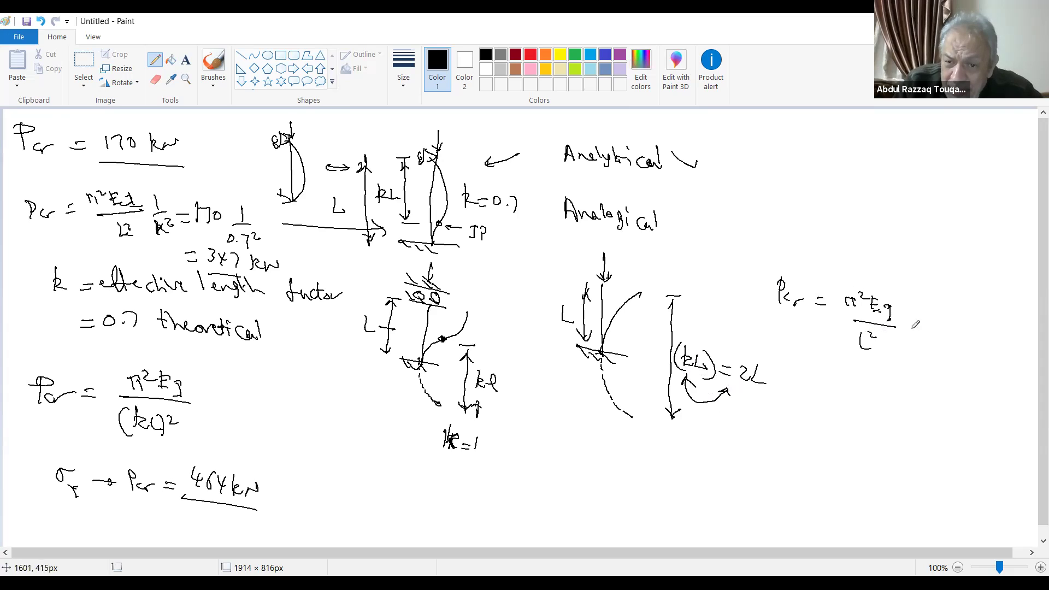
Step: Extend the cantilever's Pcr equation with the factor 1/(2)² and the result 42.5 kN
{"action": "left_click_drag", "start_coordinate": [935, 313], "coordinate": [936, 331]}
{"action": "mouse_move", "coordinate": [926, 334]}
{"action": "left_mouse_down"}
{"action": "mouse_move", "coordinate": [946, 335]}
{"action": "mouse_move", "coordinate": [942, 354]}
{"action": "mouse_move", "coordinate": [920, 358]}
{"action": "left_mouse_up"}
{"action": "mouse_move", "coordinate": [939, 342]}
{"action": "left_mouse_down"}
{"action": "mouse_move", "coordinate": [942, 358]}
{"action": "mouse_move", "coordinate": [956, 349]}
{"action": "left_mouse_up"}
{"action": "left_click_drag", "start_coordinate": [826, 382], "coordinate": [837, 386]}
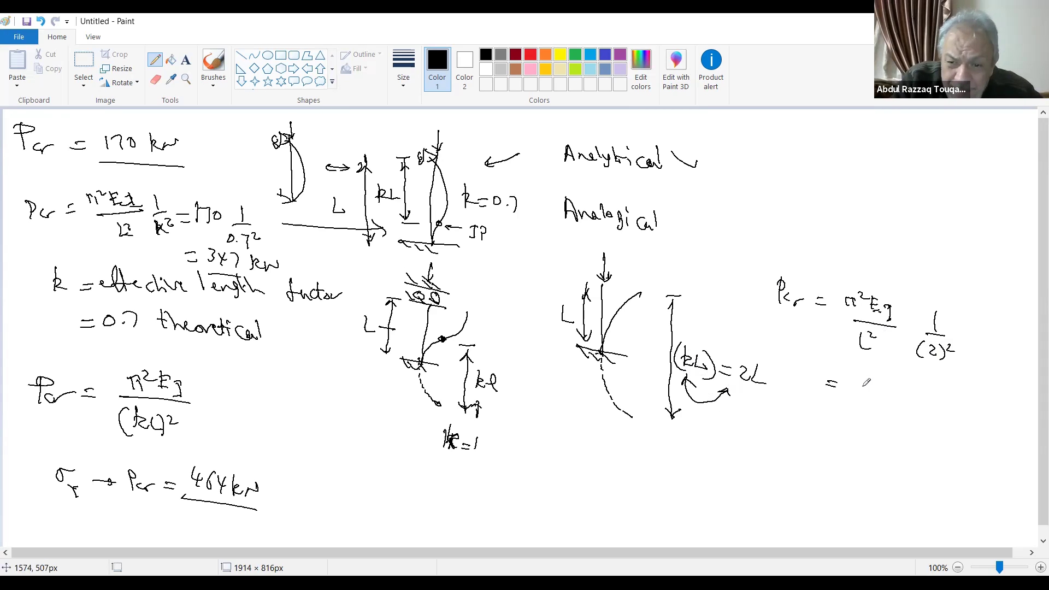
{"action": "left_click_drag", "start_coordinate": [863, 385], "coordinate": [890, 397]}
{"action": "left_click", "coordinate": [879, 390]}
{"action": "mouse_move", "coordinate": [909, 383]}
{"action": "left_mouse_down"}
{"action": "mouse_move", "coordinate": [908, 401]}
{"action": "mouse_move", "coordinate": [923, 402]}
{"action": "left_mouse_up"}
{"action": "left_click_drag", "start_coordinate": [926, 401], "coordinate": [936, 390]}
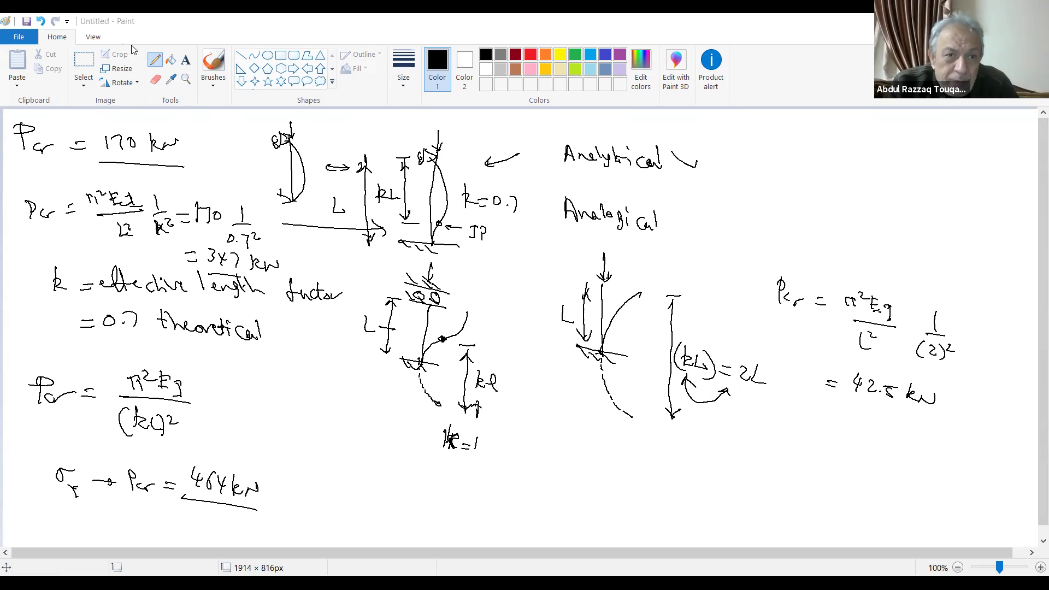
Step: Switch to SAP2000 and unlock the analysed model, accepting deletion of its results
{"action": "key", "text": "alt+Tab"}
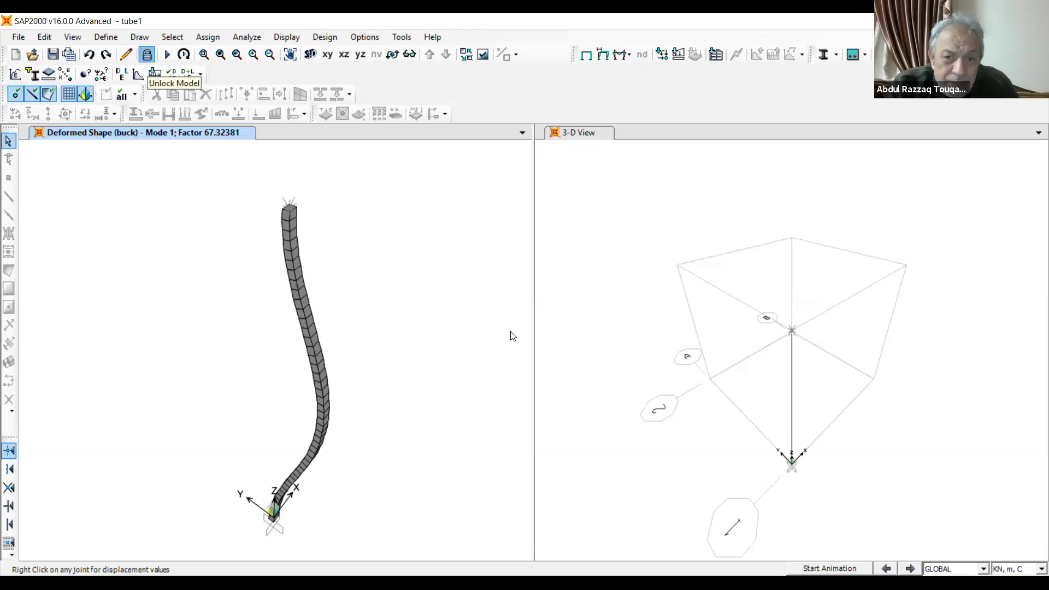
{"action": "left_click", "coordinate": [146, 54]}
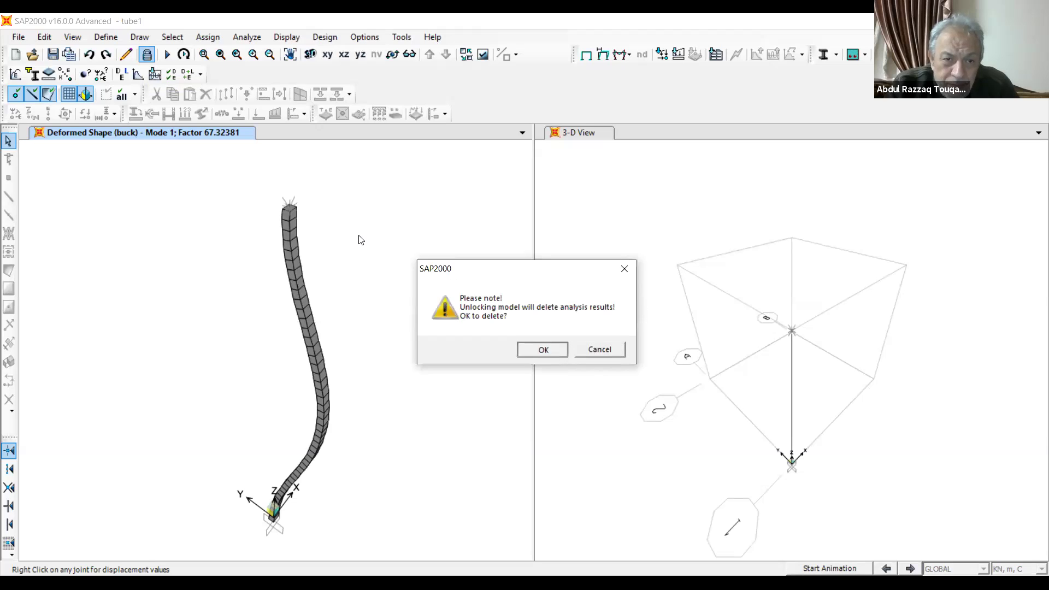
{"action": "key", "text": "Return"}
Step: Remove all restraints from the column's top joint and run the analysis for the cantilever case
{"action": "left_click", "coordinate": [290, 208]}
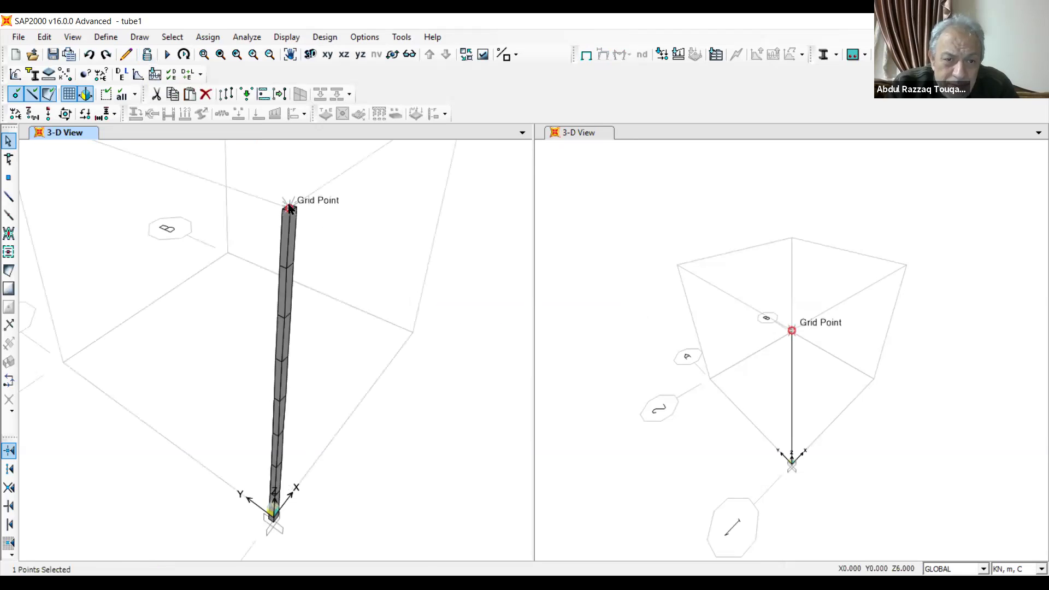
{"action": "left_click", "coordinate": [208, 36]}
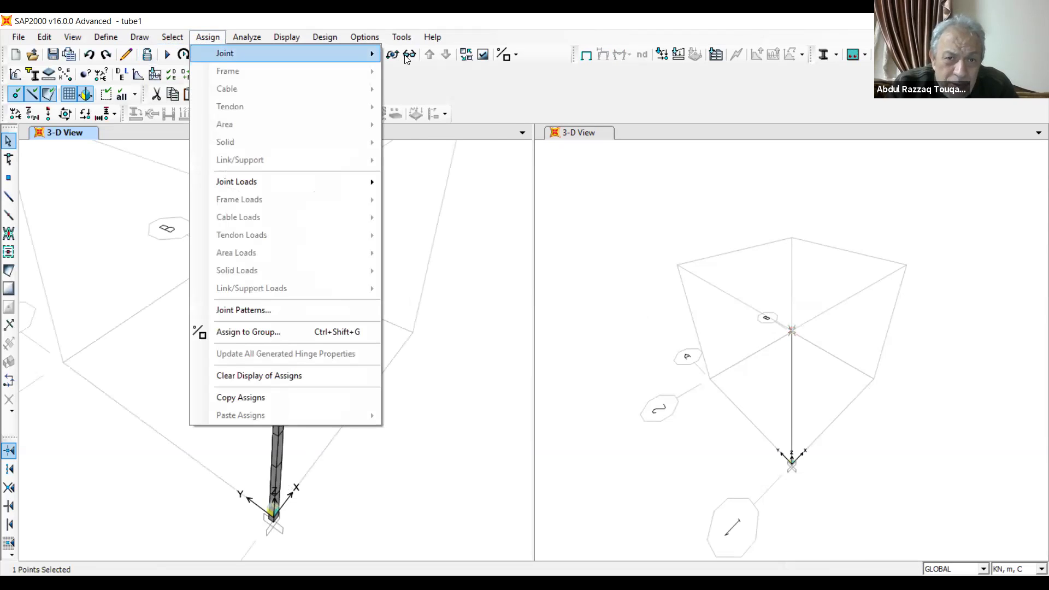
{"action": "mouse_move", "coordinate": [346, 54]}
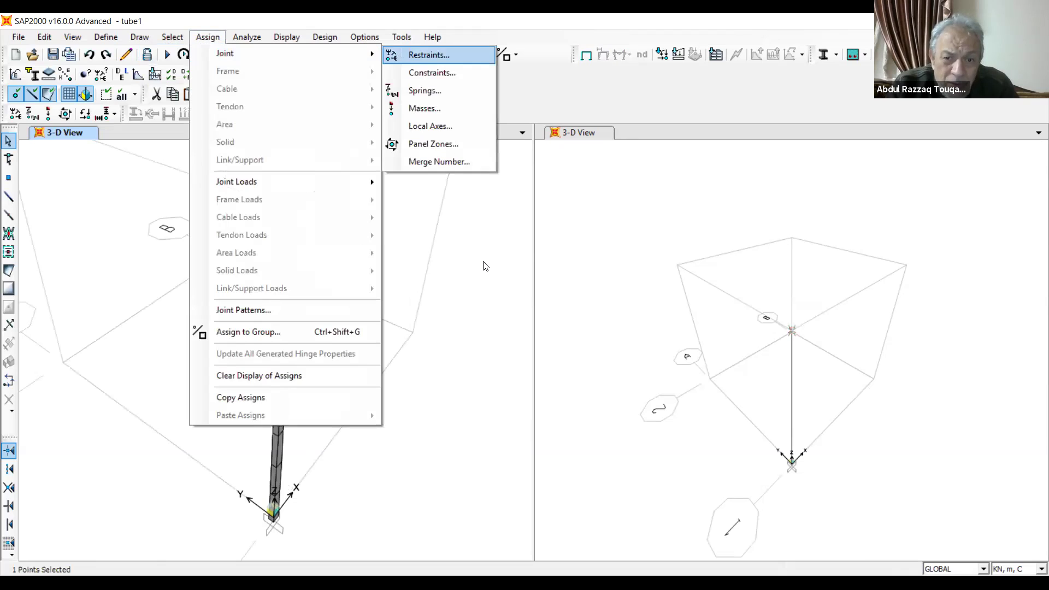
{"action": "key", "text": "Return"}
{"action": "left_click", "coordinate": [554, 348]}
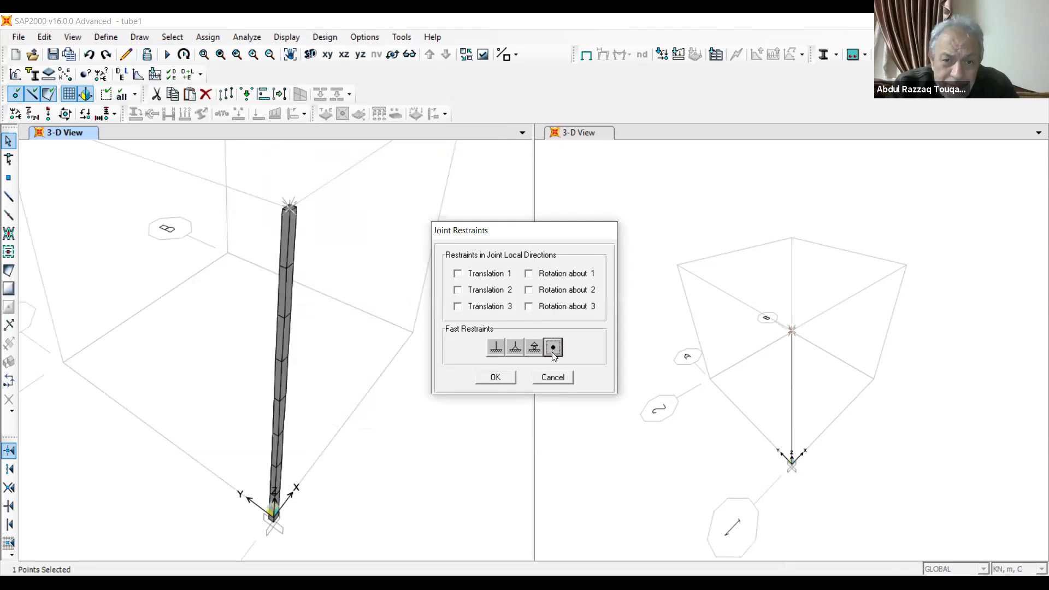
{"action": "left_click", "coordinate": [504, 378]}
{"action": "left_click", "coordinate": [167, 54]}
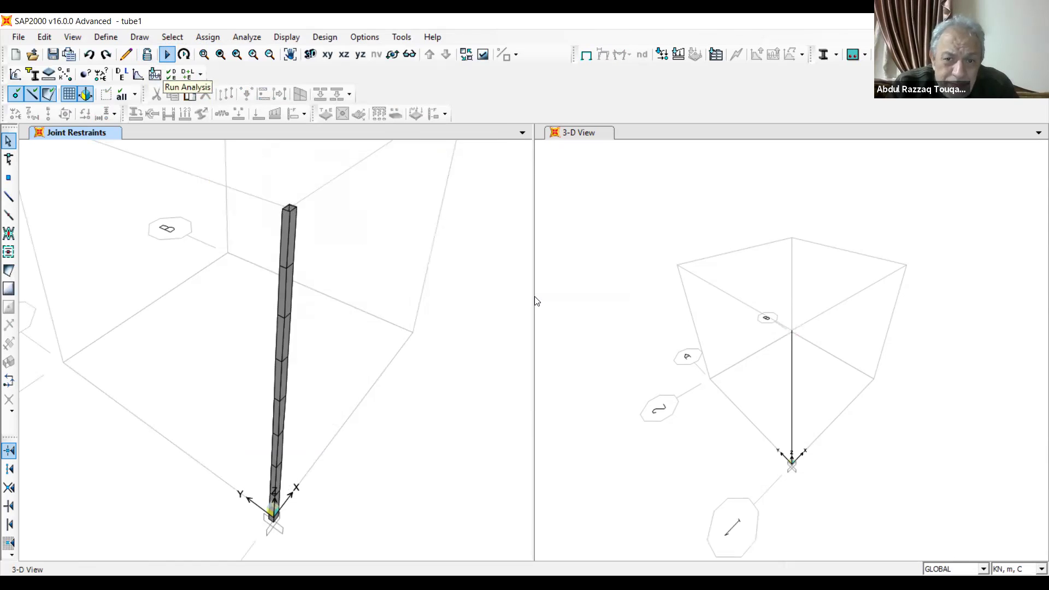
{"action": "left_click", "coordinate": [678, 381]}
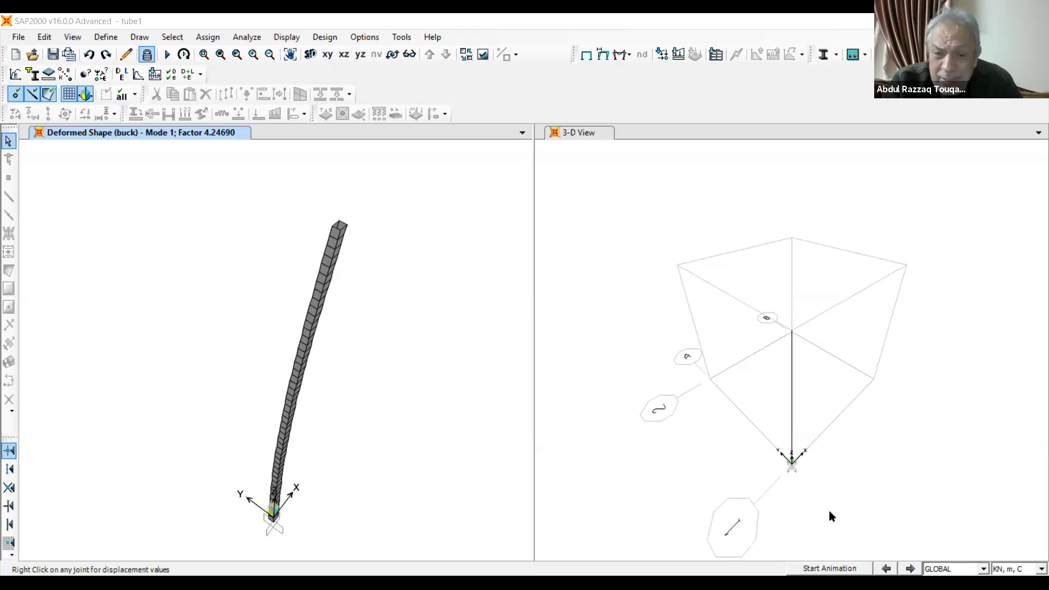
Step: Switch to PowerPoint, present from the SAP example slide, and advance to the Euler Buckling slide comparing modes n = 1 to 3
{"action": "key", "text": "alt+Tab"}
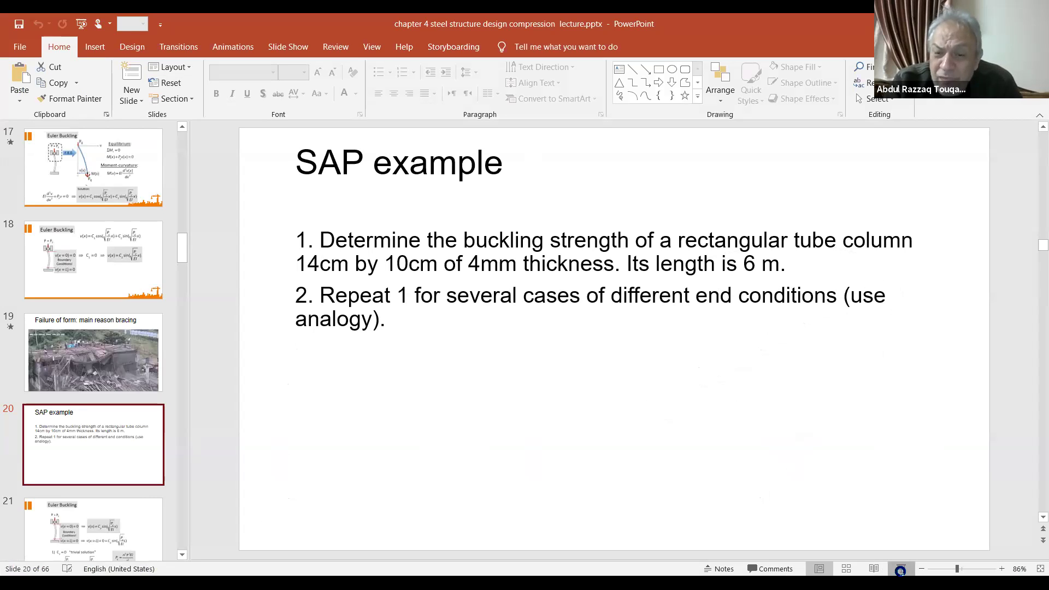
{"action": "key", "text": "shift+F5"}
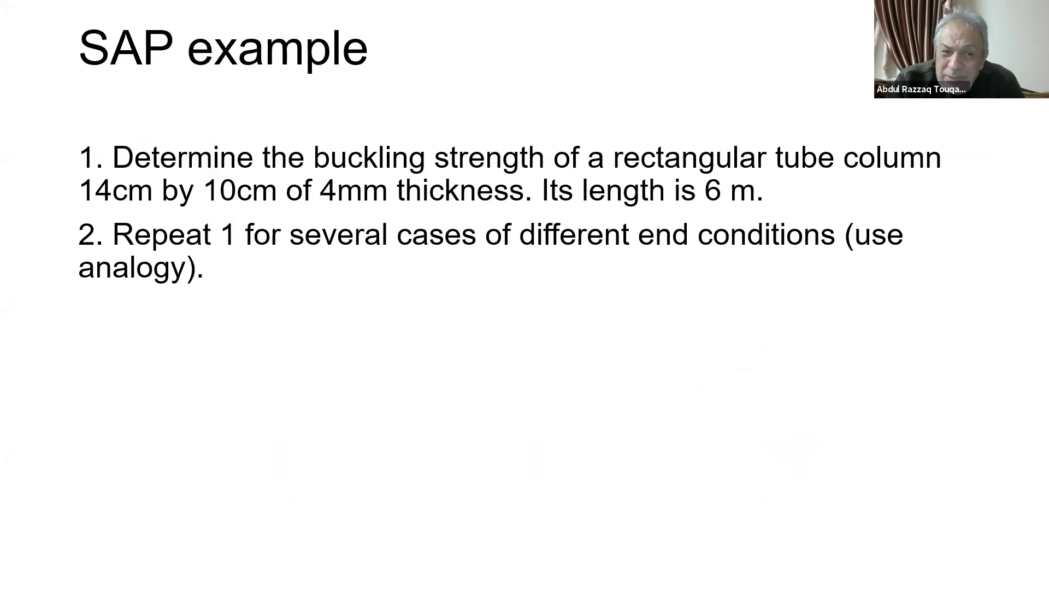
{"action": "left_click", "coordinate": [714, 494]}
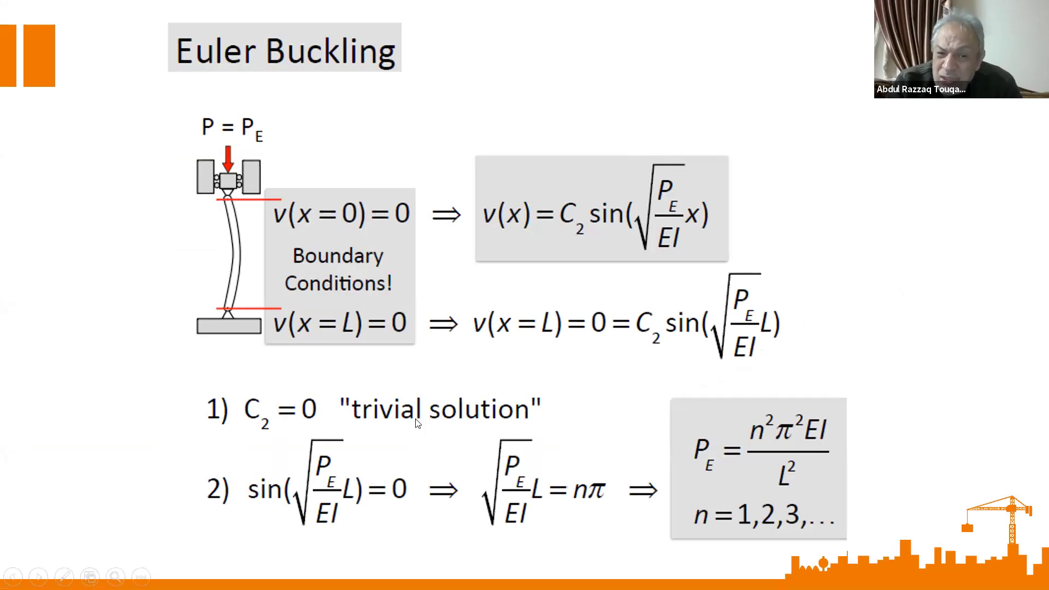
{"action": "left_click", "coordinate": [257, 382]}
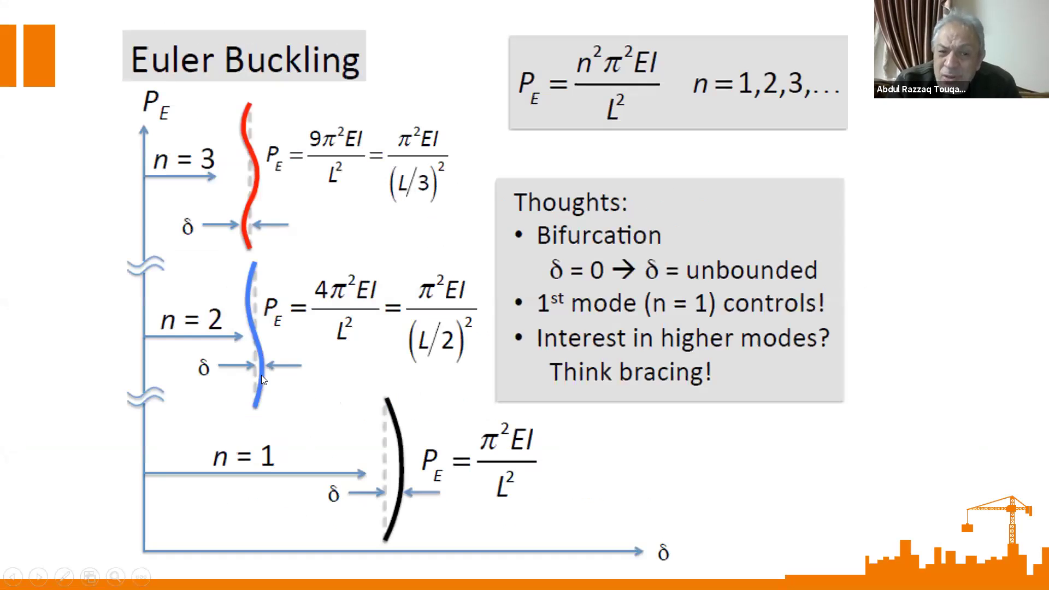